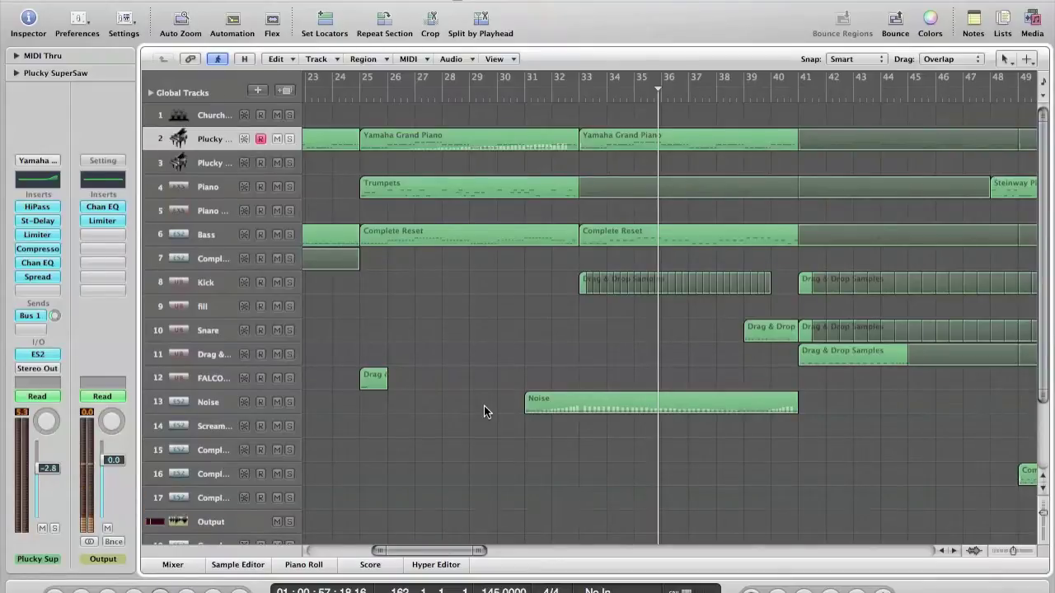
- Solo the Plucky SuperSaw track, play it back to hear the target sound, and unsolo it
{"action": "left_click", "coordinate": [289, 140]}
{"action": "key", "text": "space"}
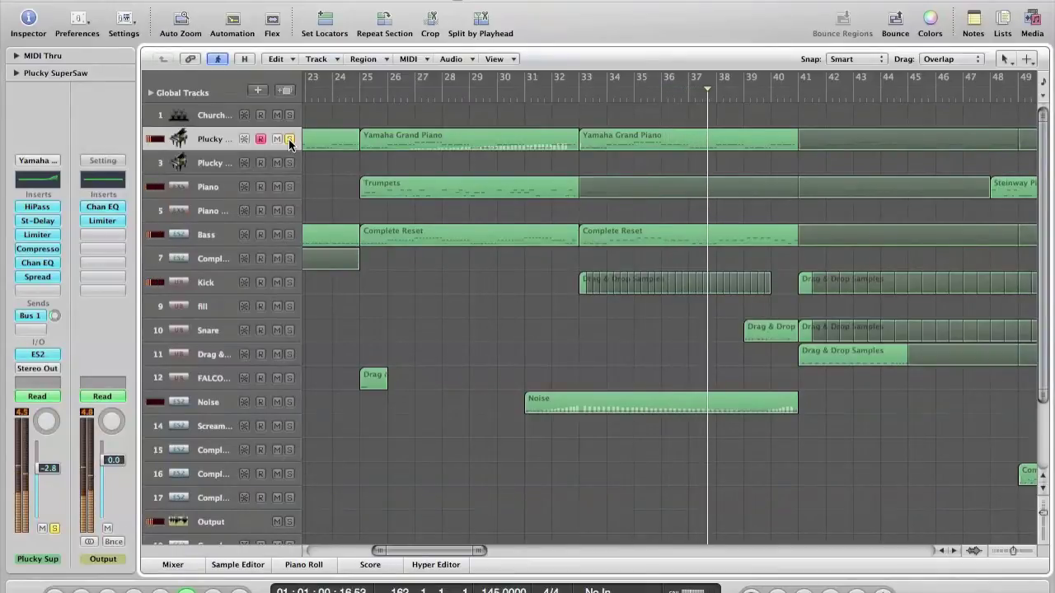
{"action": "left_click", "coordinate": [290, 139]}
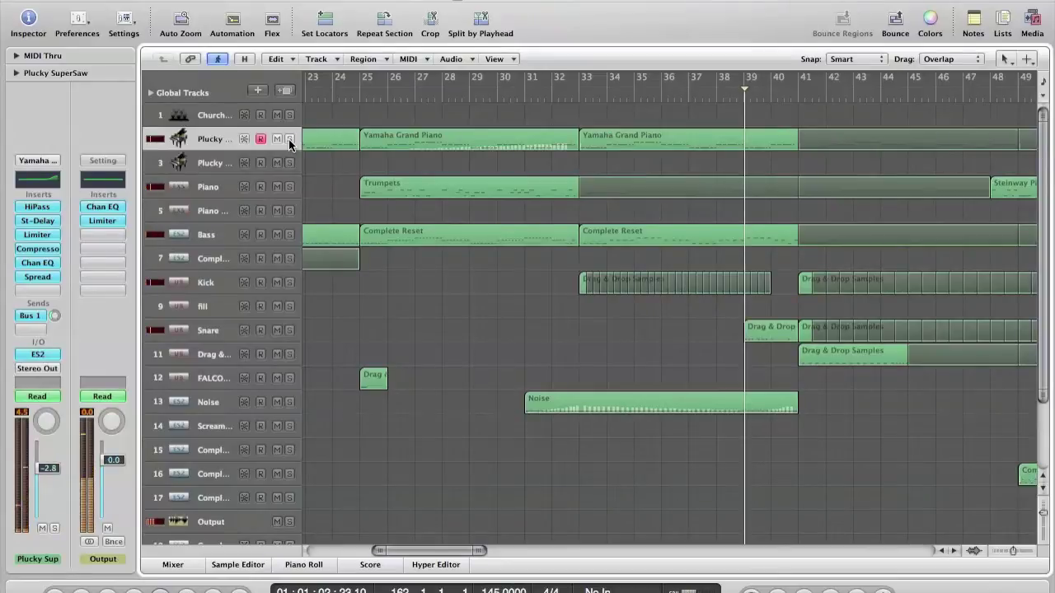
- Place the playhead at bar 25, where the Trumpets region starts
{"action": "scroll", "coordinate": [467, 273], "scroll_direction": "left", "scroll_amount": 2}
{"action": "left_click", "coordinate": [402, 100]}
{"action": "left_click", "coordinate": [400, 100]}
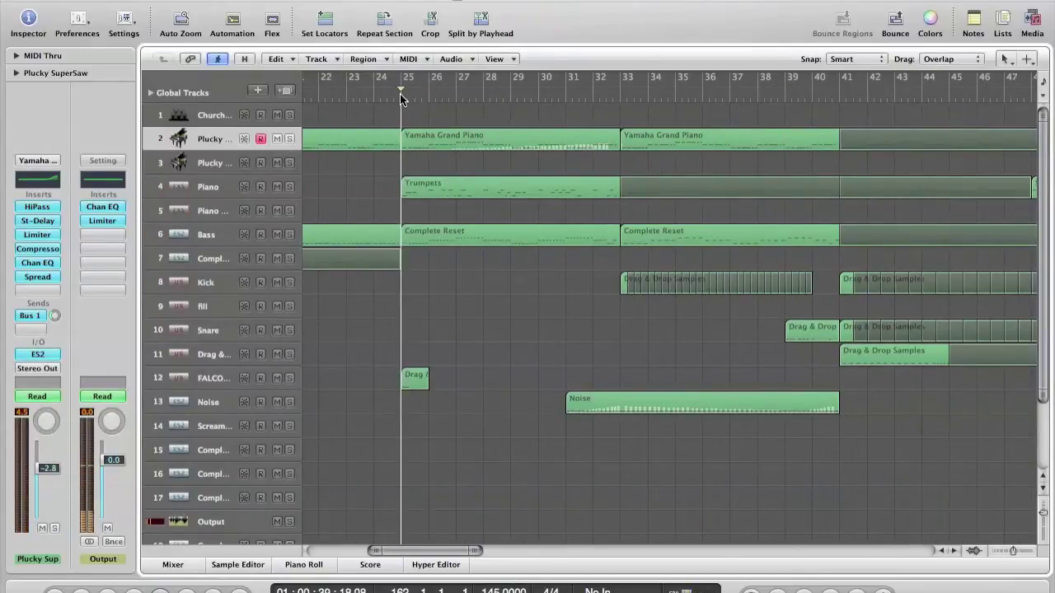
- Create one new software instrument track and load the ES2 synthesizer on it
{"action": "left_click", "coordinate": [256, 93]}
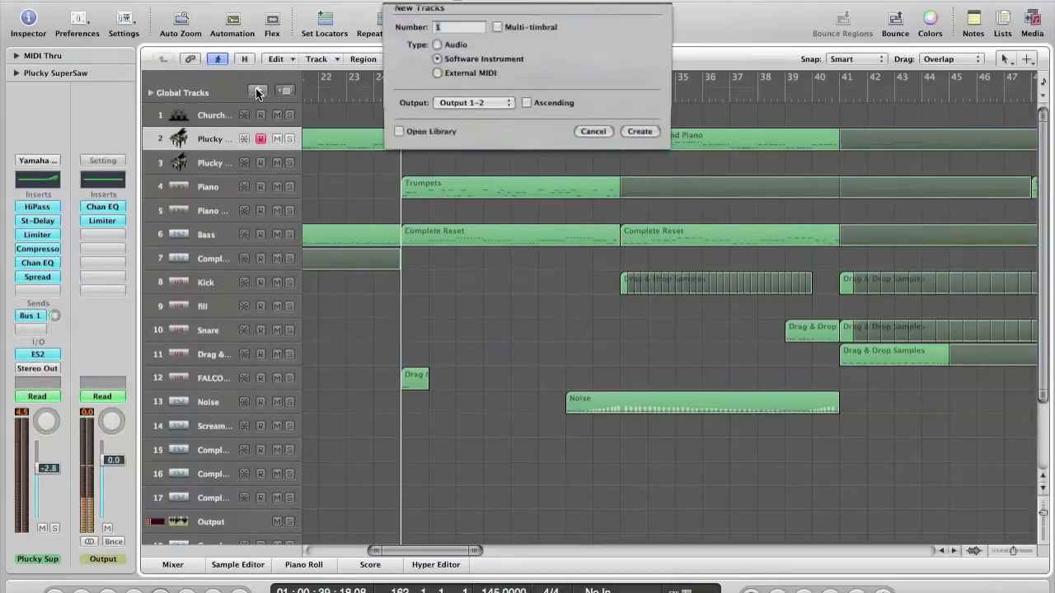
{"action": "left_click", "coordinate": [639, 142]}
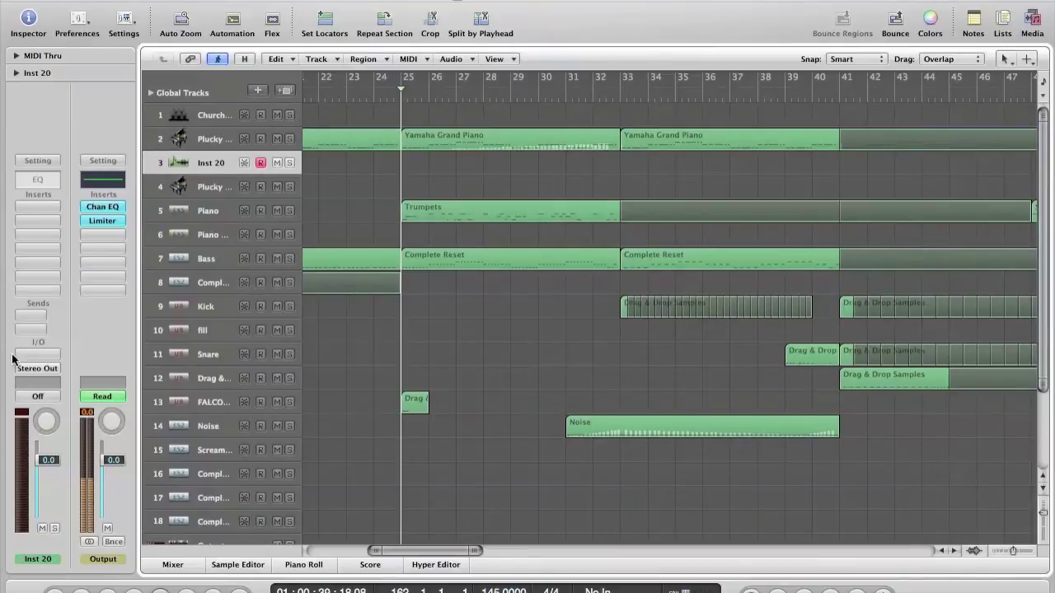
{"action": "left_click", "coordinate": [39, 352]}
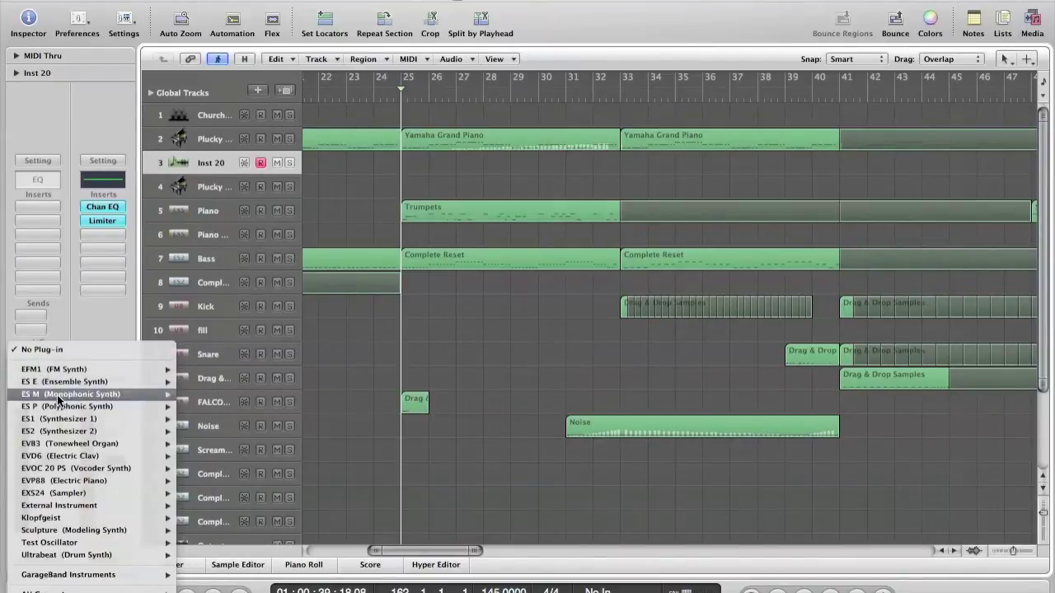
{"action": "left_click", "coordinate": [203, 431]}
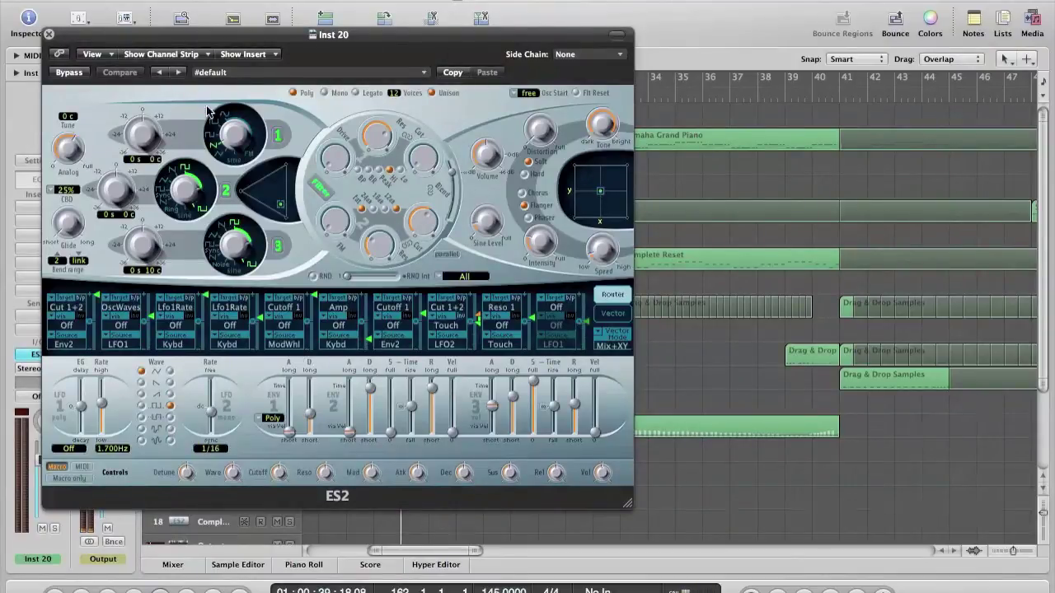
- Load the Complete Reset setting in ES2 and set oscillator 1's waveform to 09-mean1
{"action": "left_click", "coordinate": [314, 73]}
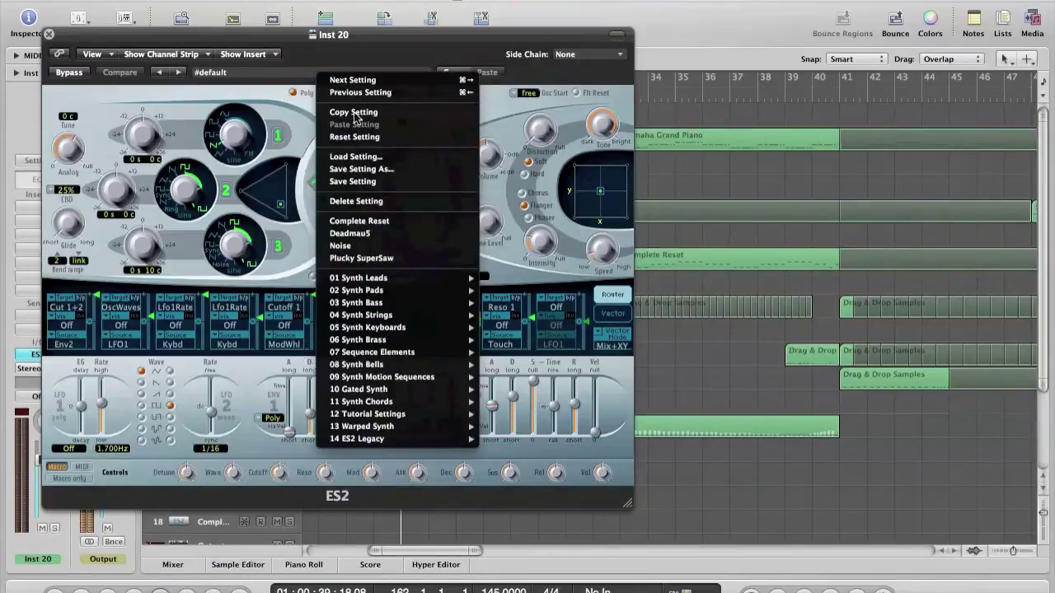
{"action": "left_click", "coordinate": [377, 221]}
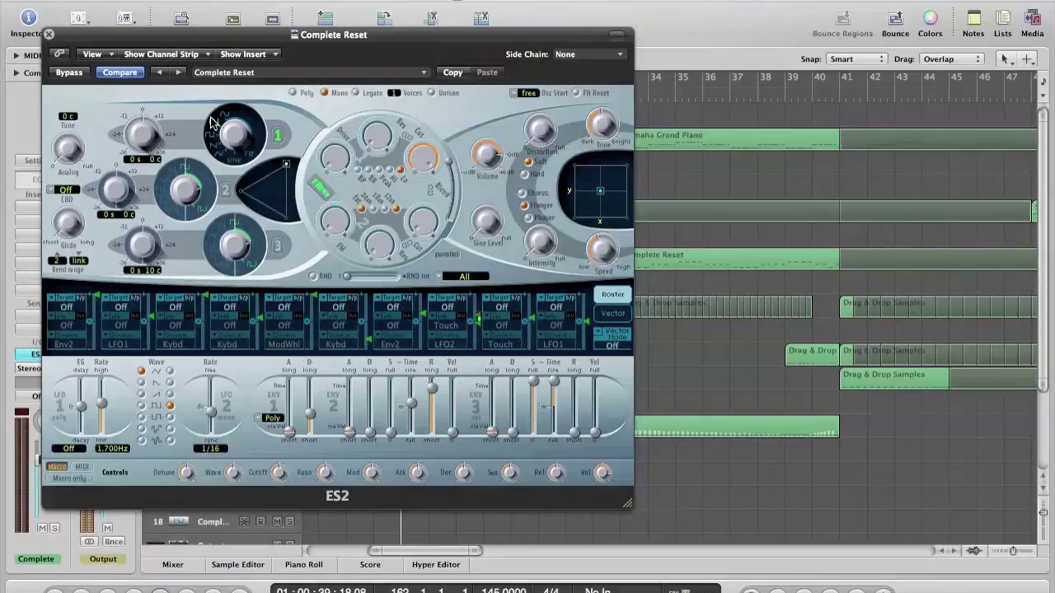
{"action": "left_click", "coordinate": [233, 161]}
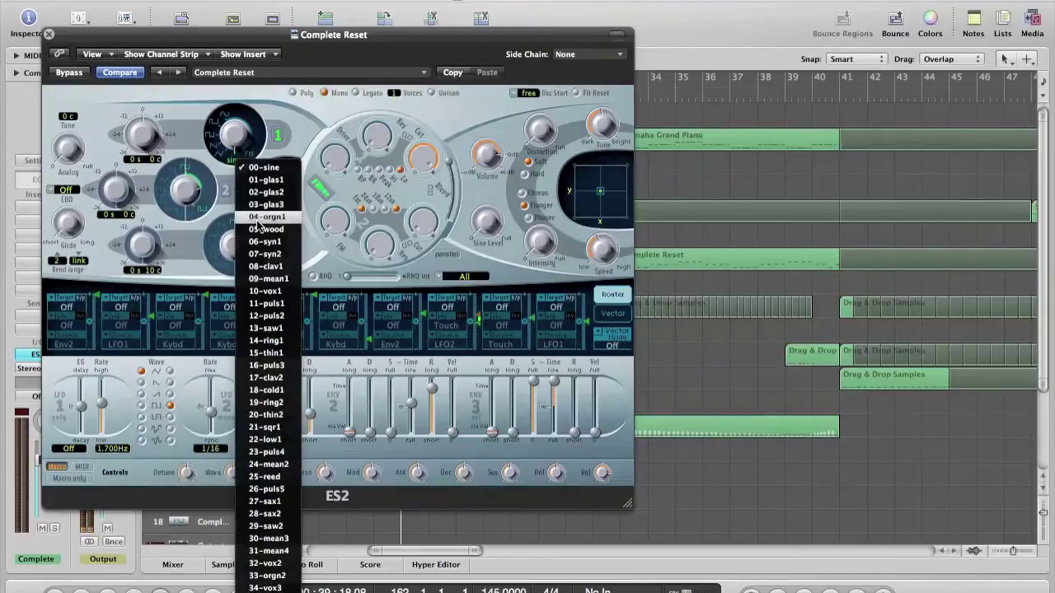
{"action": "left_click", "coordinate": [268, 281]}
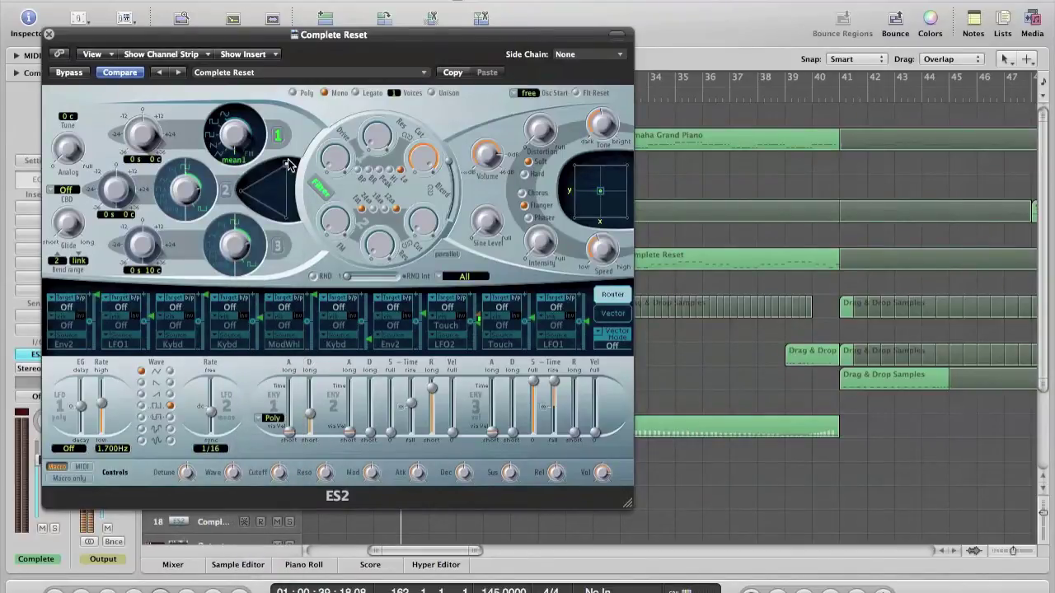
- Play a few test notes with the on-screen typing keyboard to hear oscillator 1's waveform
{"action": "key", "text": "super+k"}
{"action": "key", "text": "j"}
{"action": "key", "text": "k"}
{"action": "key", "text": "l"}
{"action": "key", "text": "o"}
{"action": "key", "text": "semicolon"}
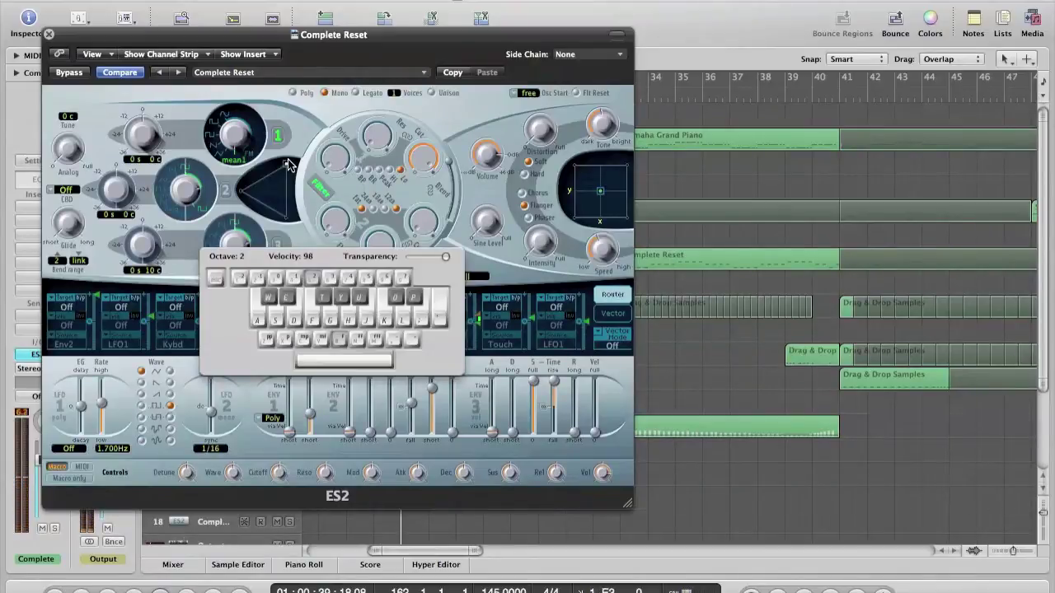
{"action": "key", "text": "super+k"}
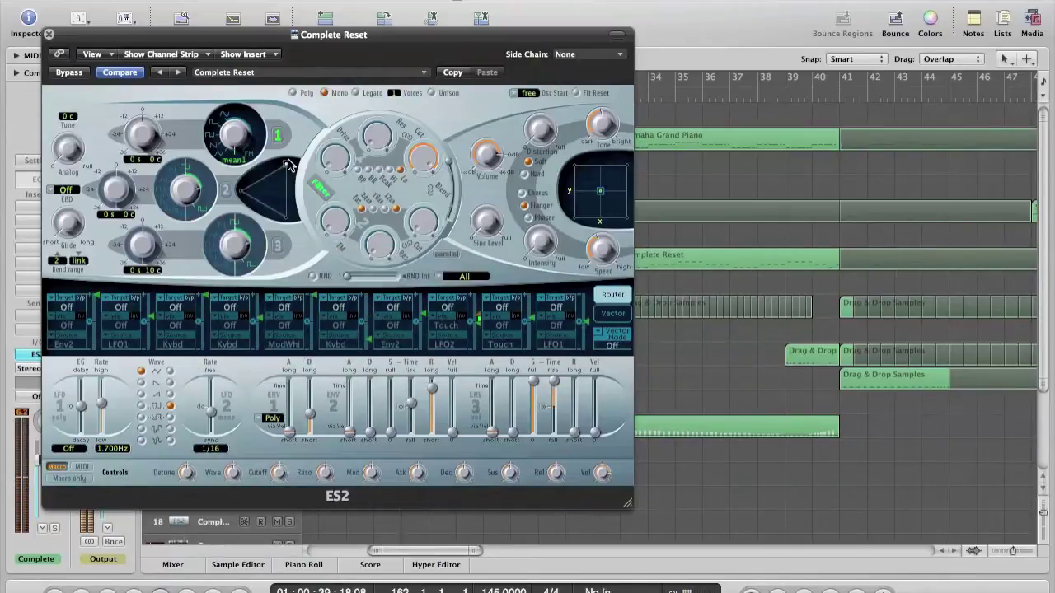
- Turn on oscillator 2, tune oscillator 1 up 12 semitones, and audition the result with a few notes
{"action": "left_click", "coordinate": [227, 192]}
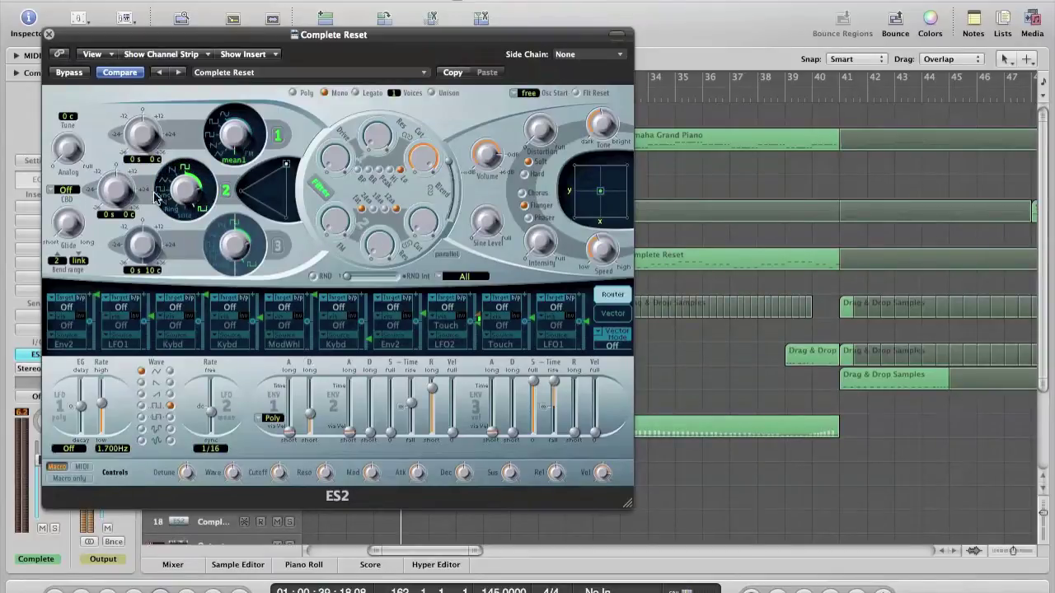
{"action": "mouse_move", "coordinate": [140, 134]}
{"action": "left_mouse_down"}
{"action": "mouse_move", "coordinate": [134, 95]}
{"action": "mouse_move", "coordinate": [138, 138]}
{"action": "left_mouse_up"}
{"action": "key", "text": "Caps_Lock"}
{"action": "key", "text": "a"}
{"action": "key", "text": "k"}
{"action": "key", "text": "l"}
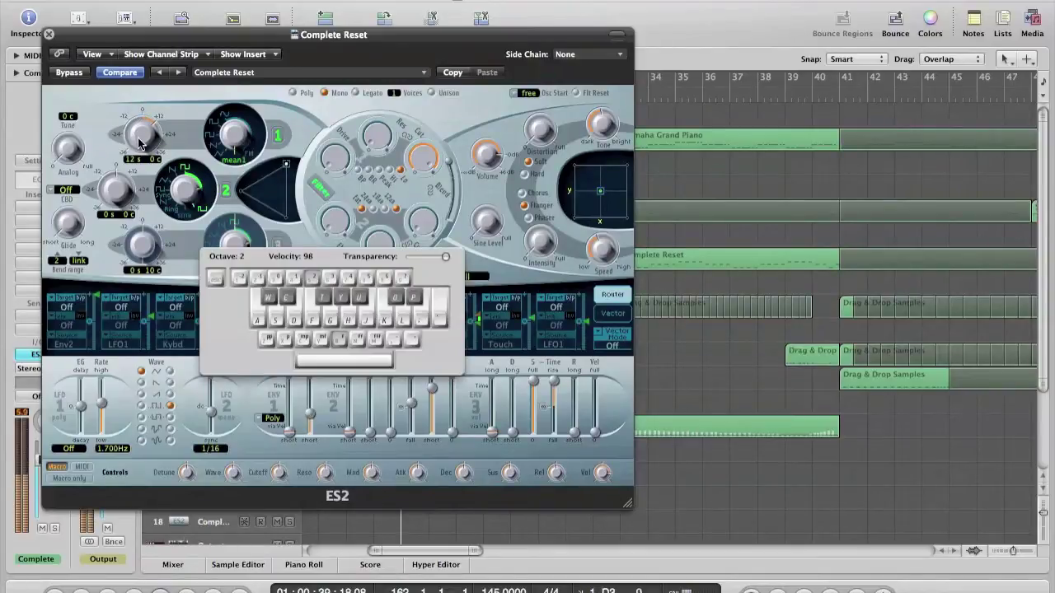
{"action": "key", "text": "Caps_Lock"}
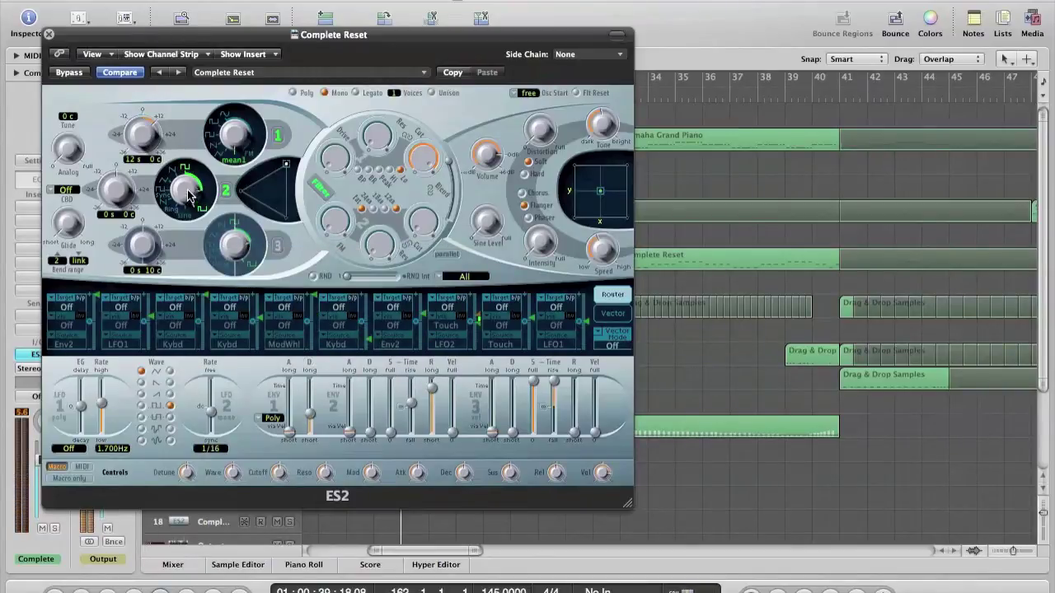
- Shift the oscillator mix fully to oscillator 2 and play test notes to hear it alone
{"action": "left_click_drag", "start_coordinate": [286, 164], "coordinate": [234, 193]}
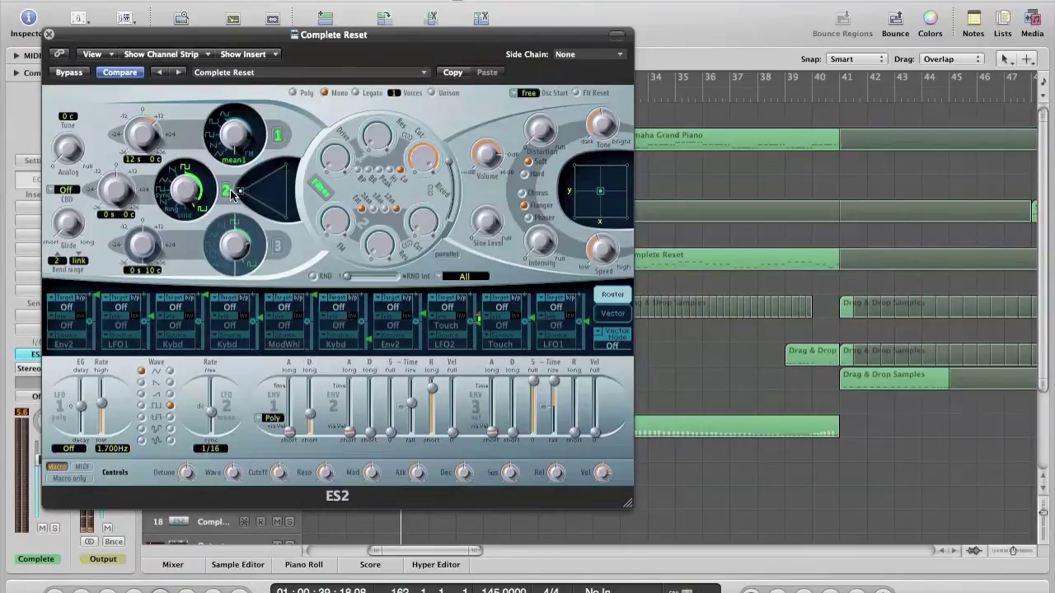
{"action": "key", "text": "Caps_Lock"}
{"action": "key", "text": "k"}
{"action": "key", "text": "l"}
{"action": "key", "text": "semicolon"}
{"action": "key", "text": "Caps_Lock"}
- Turn on oscillator 3 and detune oscillator 2 to -25 cents and oscillator 3 to 25 cents
{"action": "left_click", "coordinate": [277, 249]}
{"action": "left_click", "coordinate": [277, 248]}
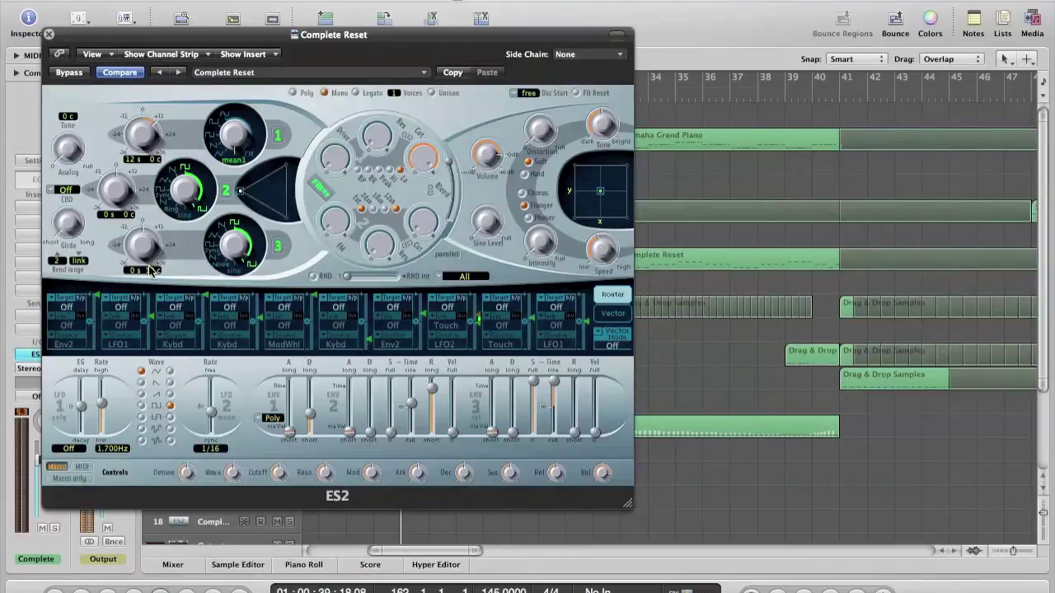
{"action": "left_click_drag", "start_coordinate": [153, 274], "coordinate": [144, 212]}
{"action": "key", "text": "Caps_Lock"}
- Blend all three oscillators by moving the mix point near the triangle's centre, and audition the detuned sound
{"action": "left_click_drag", "start_coordinate": [260, 191], "coordinate": [276, 195]}
{"action": "key", "text": "j"}
{"action": "key", "text": "k"}
{"action": "key", "text": "l"}
{"action": "key", "text": "p"}
{"action": "key", "text": "l"}
{"action": "key", "text": "k"}
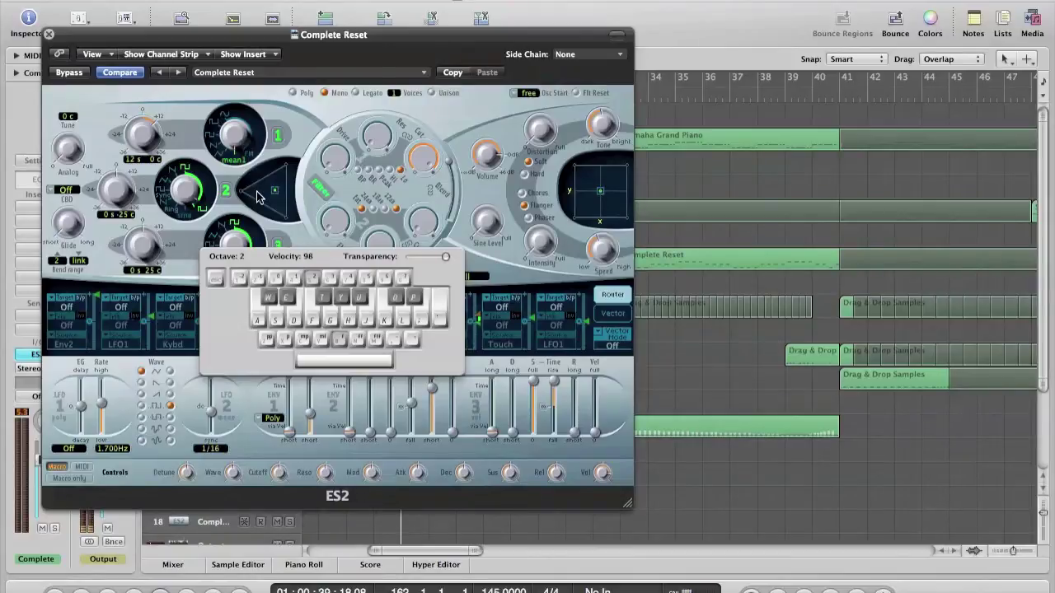
{"action": "key", "text": "super+k"}
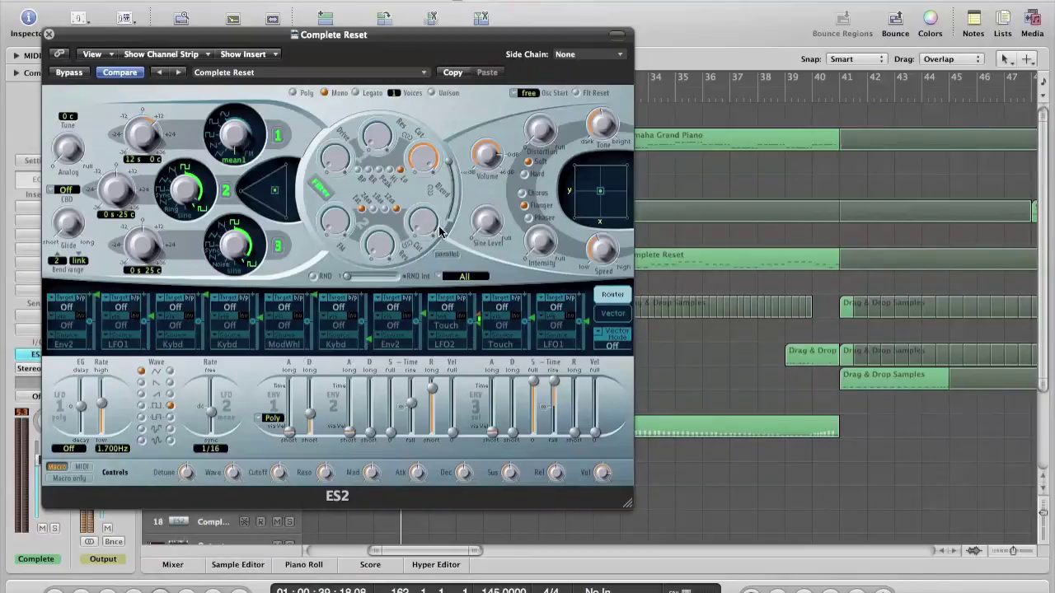
- Switch the filters to series and route Env2 to Cutoff 2 in the first modulation slot
{"action": "left_click", "coordinate": [449, 258]}
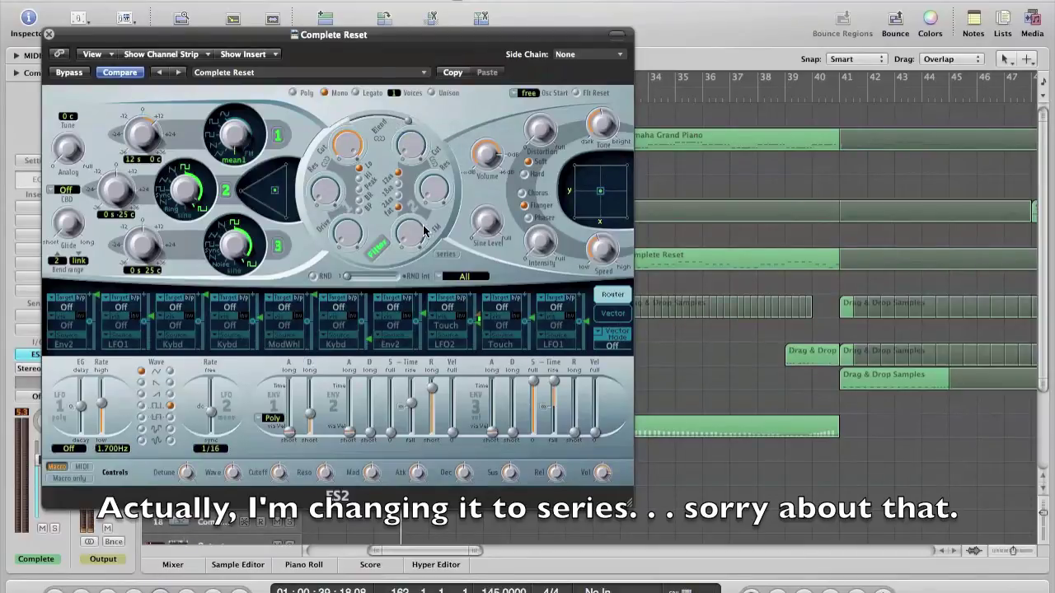
{"action": "left_click", "coordinate": [74, 312]}
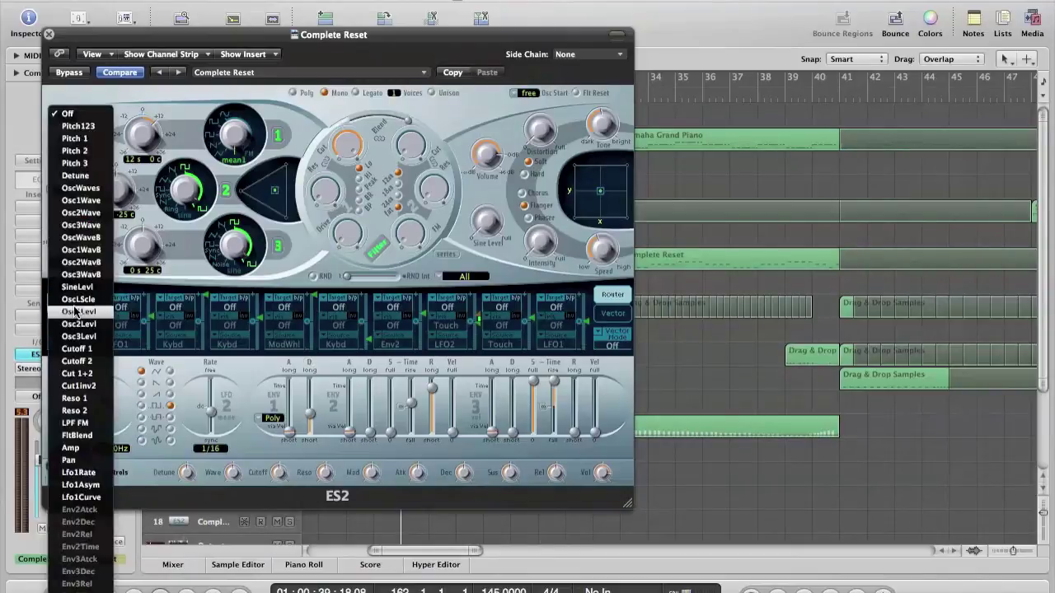
{"action": "left_click", "coordinate": [86, 366]}
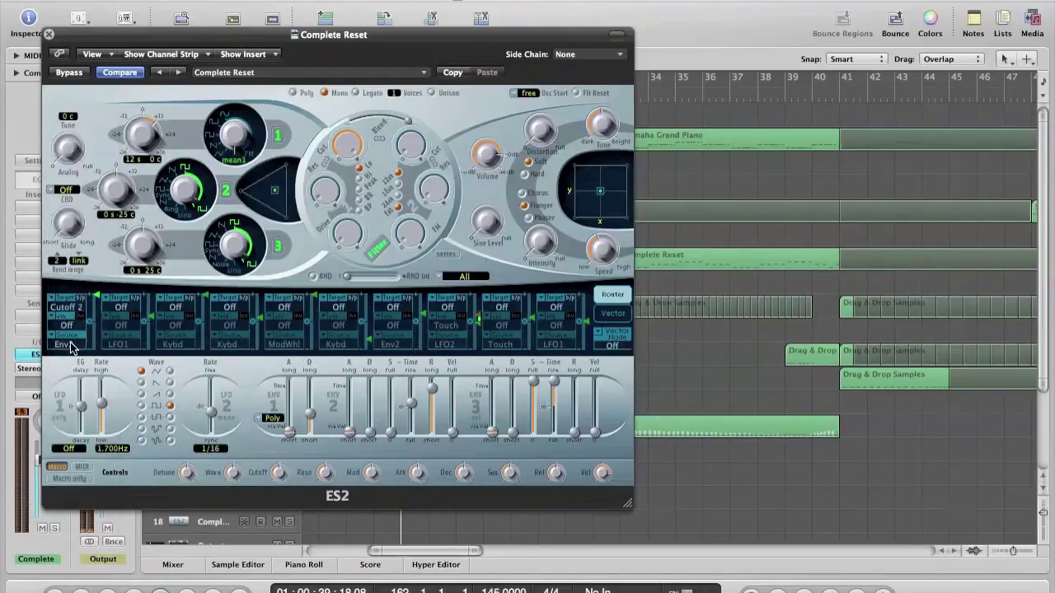
{"action": "left_click", "coordinate": [71, 345]}
{"action": "left_click", "coordinate": [72, 360]}
{"action": "left_click", "coordinate": [96, 305]}
- Play the original Plucky track soloed from bar 25 for comparison, moving the ES2 window aside and back
{"action": "left_click_drag", "start_coordinate": [437, 36], "coordinate": [548, 305]}
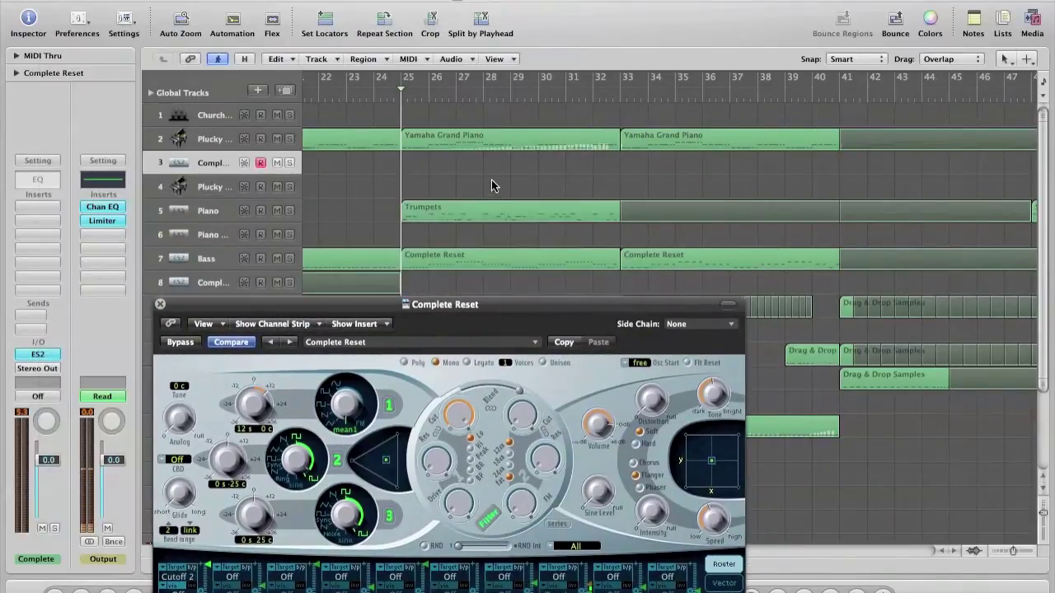
{"action": "left_click", "coordinate": [492, 186]}
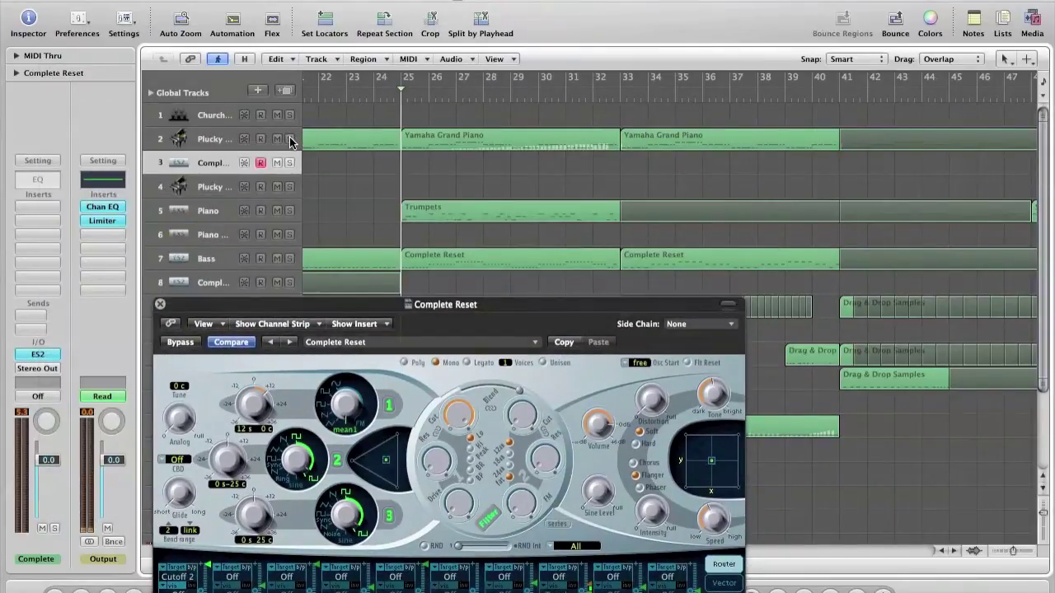
{"action": "left_click", "coordinate": [289, 139]}
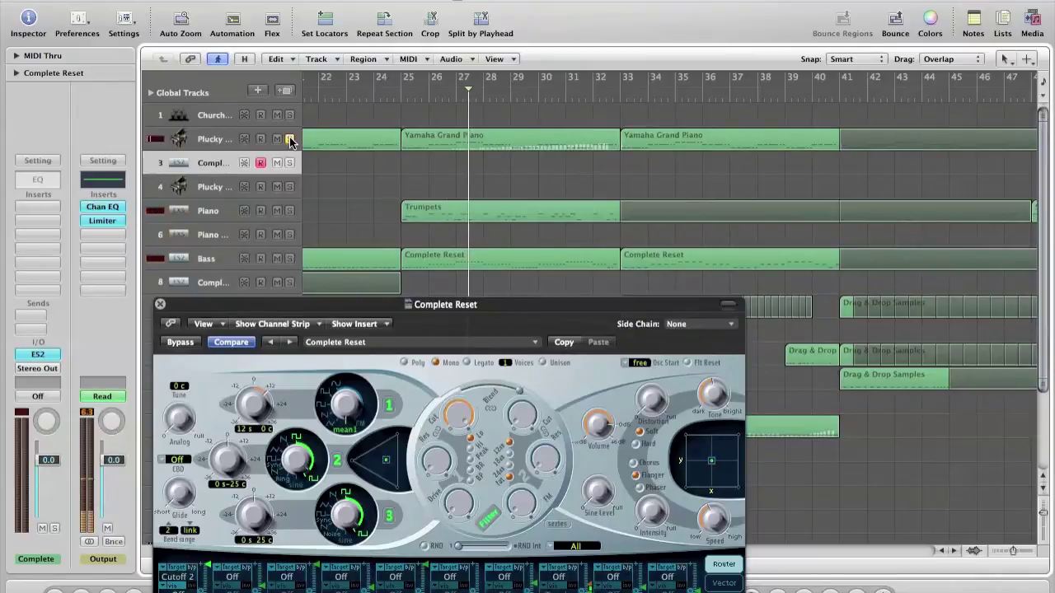
{"action": "left_click", "coordinate": [290, 138]}
{"action": "left_click_drag", "start_coordinate": [448, 306], "coordinate": [432, 1]}
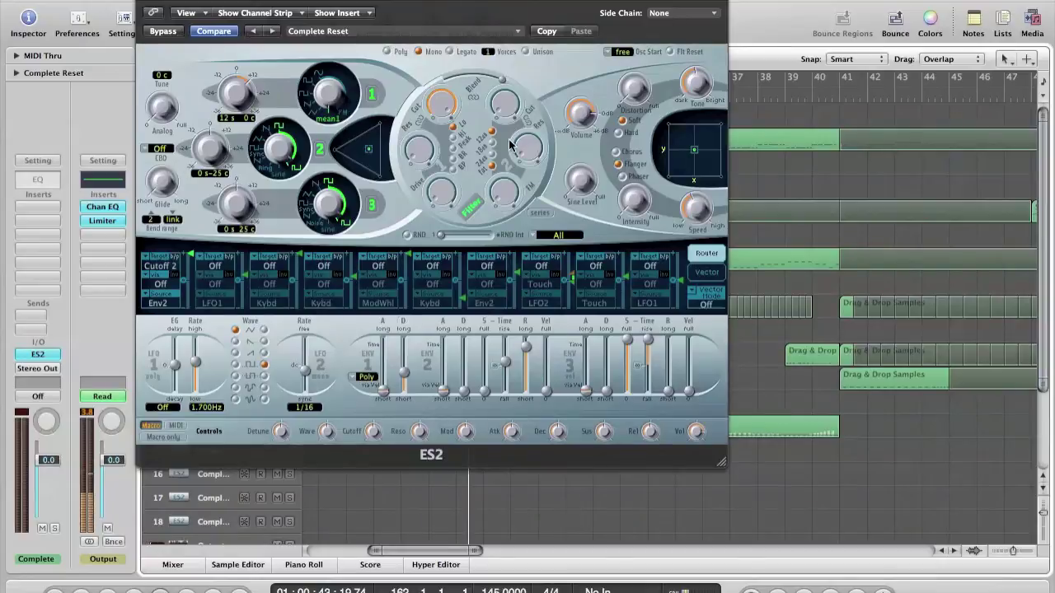
{"action": "left_click_drag", "start_coordinate": [522, 9], "coordinate": [628, 34]}
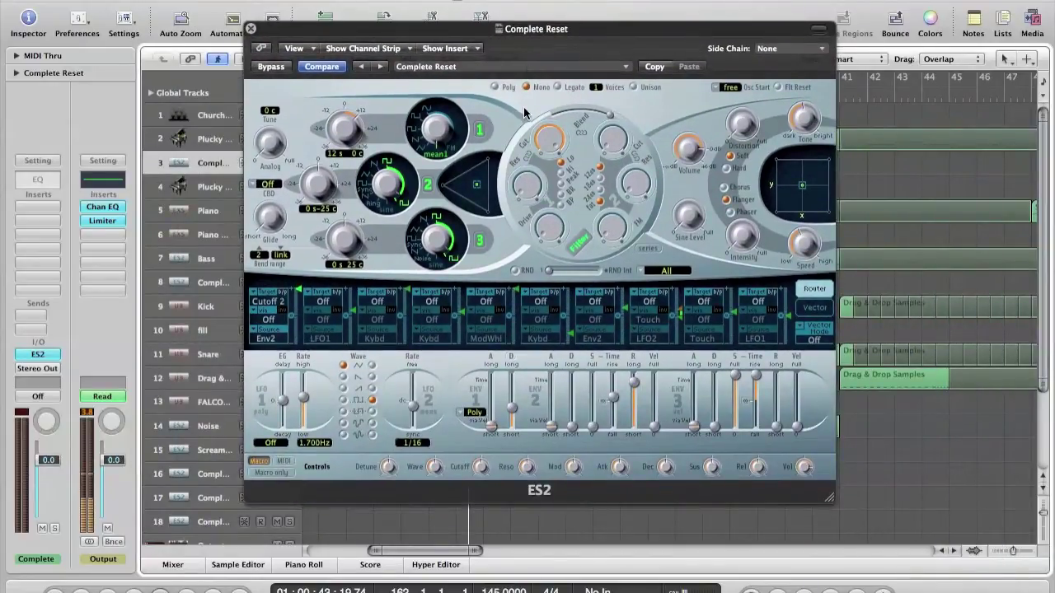
- Audition the new patch with the on-screen typing keyboard and position that keyboard clear of the modulation and envelope controls
{"action": "key", "text": "super+k"}
{"action": "key", "text": "a"}
{"action": "key", "text": "d"}
{"action": "key", "text": "f"}
{"action": "key", "text": "g"}
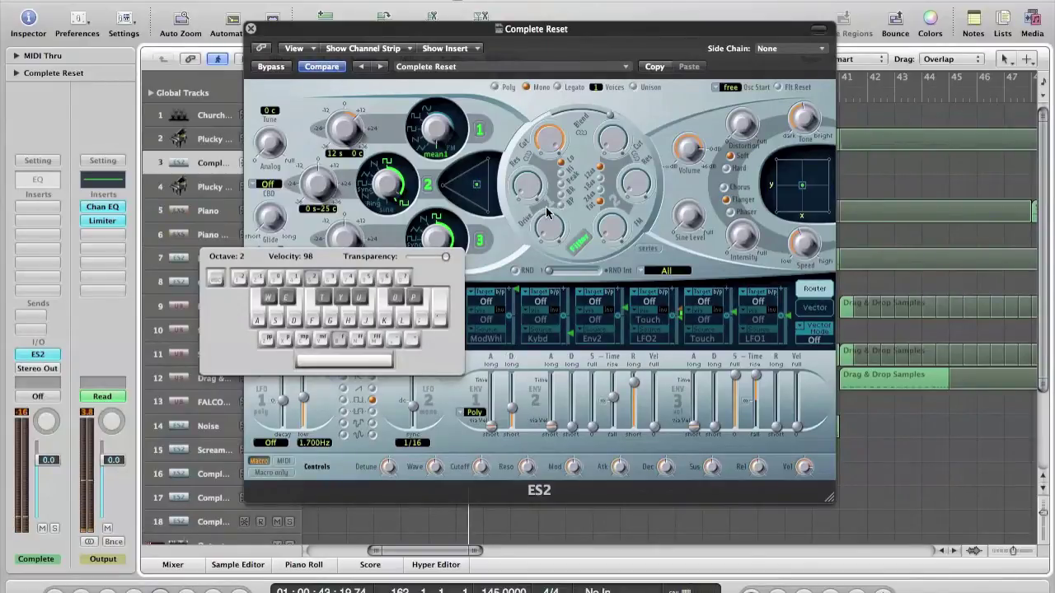
{"action": "left_click_drag", "start_coordinate": [356, 260], "coordinate": [310, 185]}
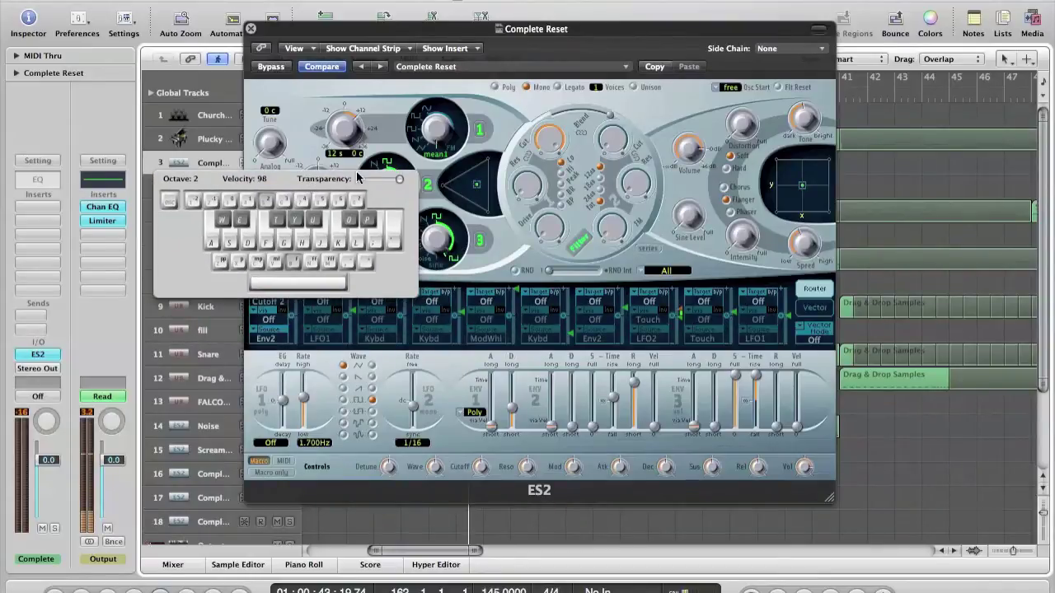
{"action": "left_click_drag", "start_coordinate": [343, 184], "coordinate": [343, 146]}
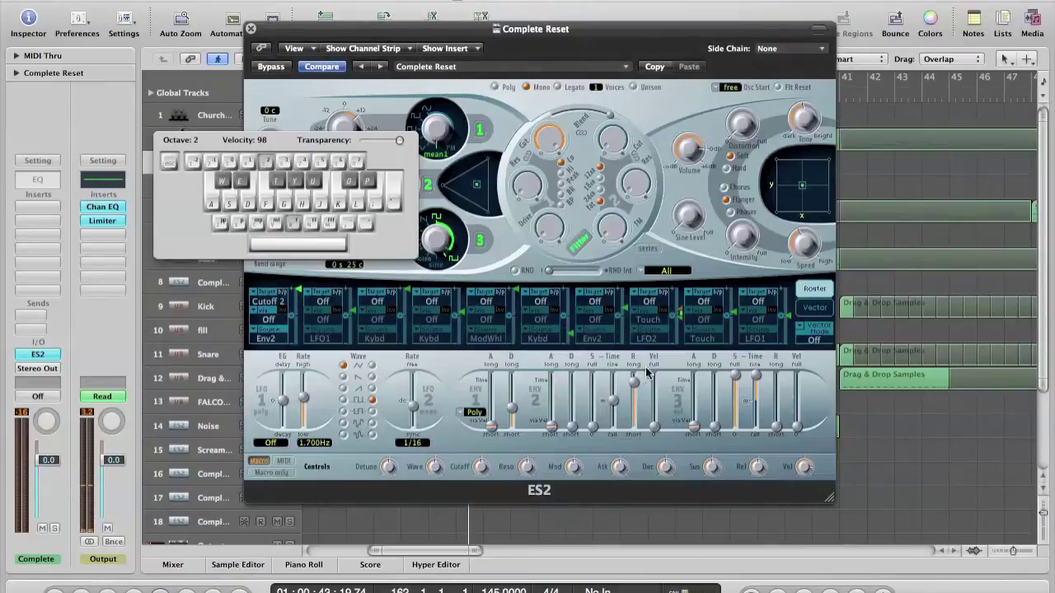
- Raise envelope 2's release to about its maximum and its decay to a little under halfway
{"action": "mouse_move", "coordinate": [636, 384]}
{"action": "left_mouse_down"}
{"action": "mouse_move", "coordinate": [635, 469]}
{"action": "mouse_move", "coordinate": [635, 403]}
{"action": "left_mouse_up"}
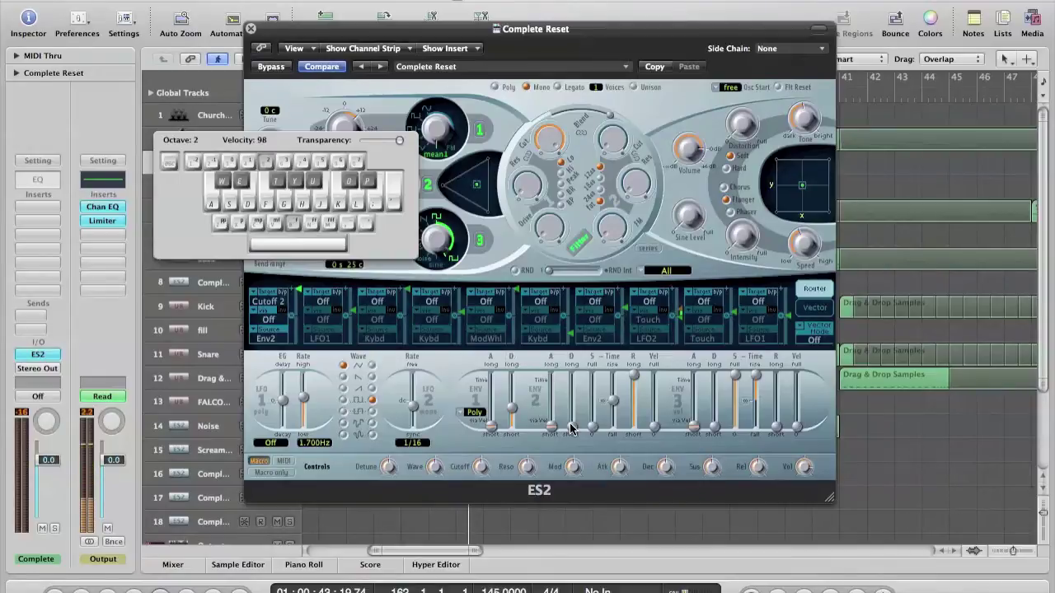
{"action": "mouse_move", "coordinate": [572, 428]}
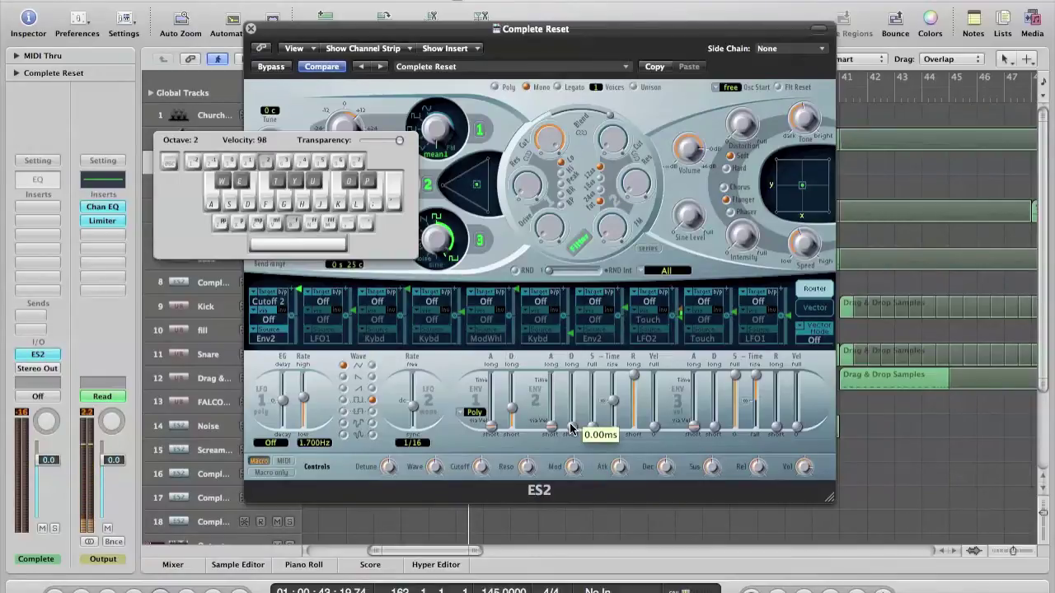
{"action": "left_click_drag", "start_coordinate": [572, 428], "coordinate": [572, 407]}
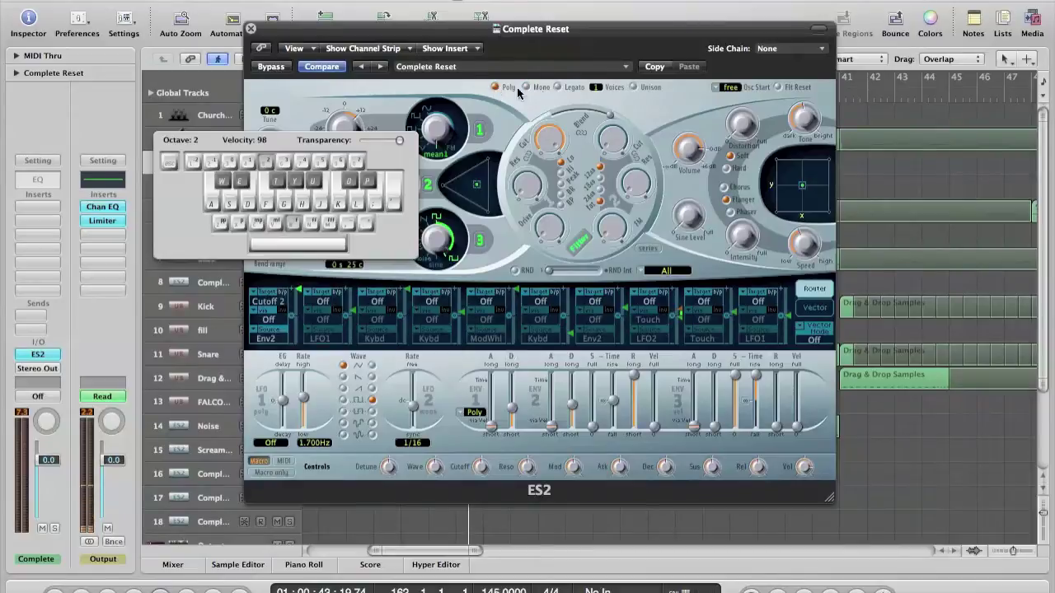
- Set ES2 to Poly mode with 32 voices and lower the typing keyboard's velocity to 97
{"action": "left_click_drag", "start_coordinate": [598, 88], "coordinate": [599, 74]}
{"action": "key", "text": "c"}
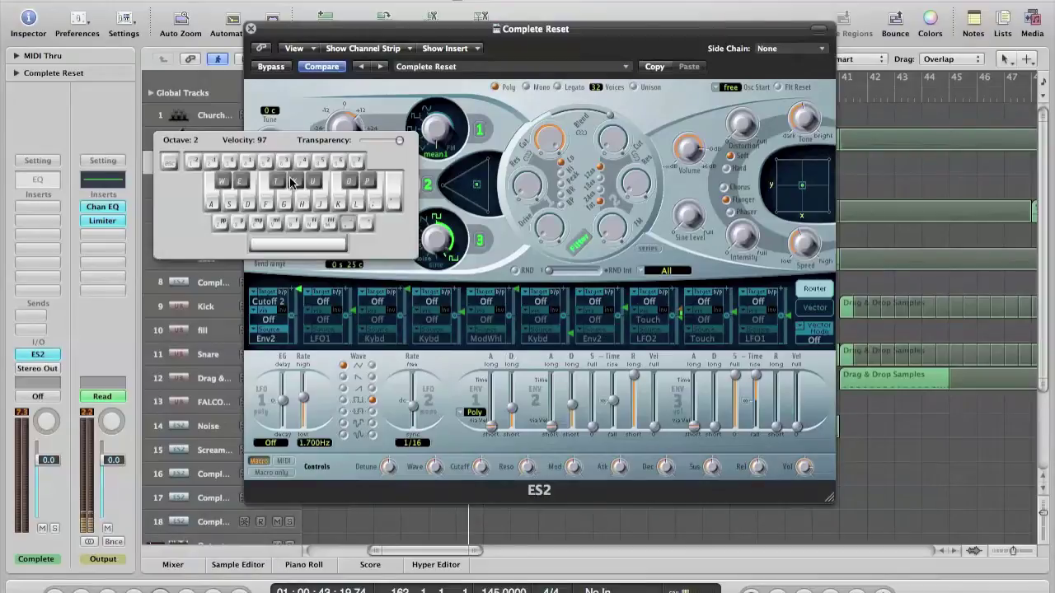
- Audition the patch with the typing keyboard placed clear of the ES2 controls, and raise the keyboard's velocity to 99
{"action": "key", "text": "d"}
{"action": "left_click_drag", "start_coordinate": [214, 136], "coordinate": [92, 115]}
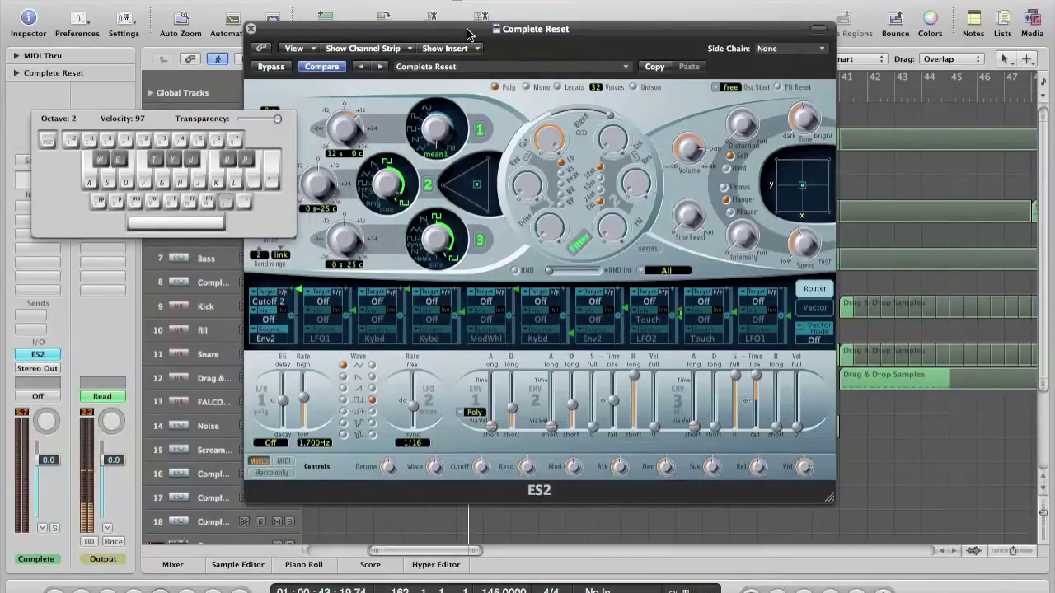
{"action": "left_click_drag", "start_coordinate": [466, 33], "coordinate": [436, 186]}
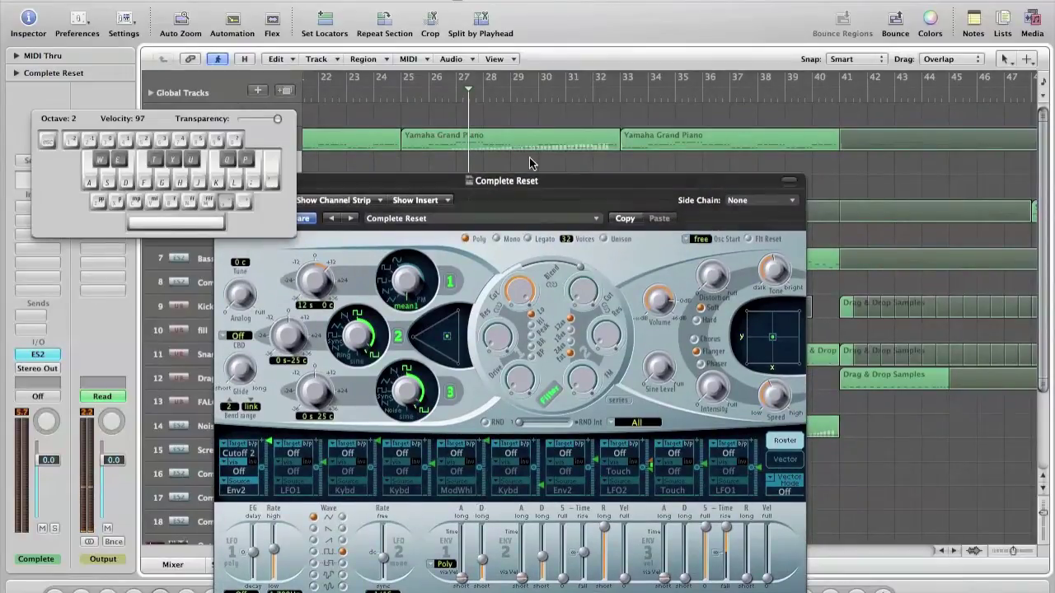
{"action": "key", "text": "v"}
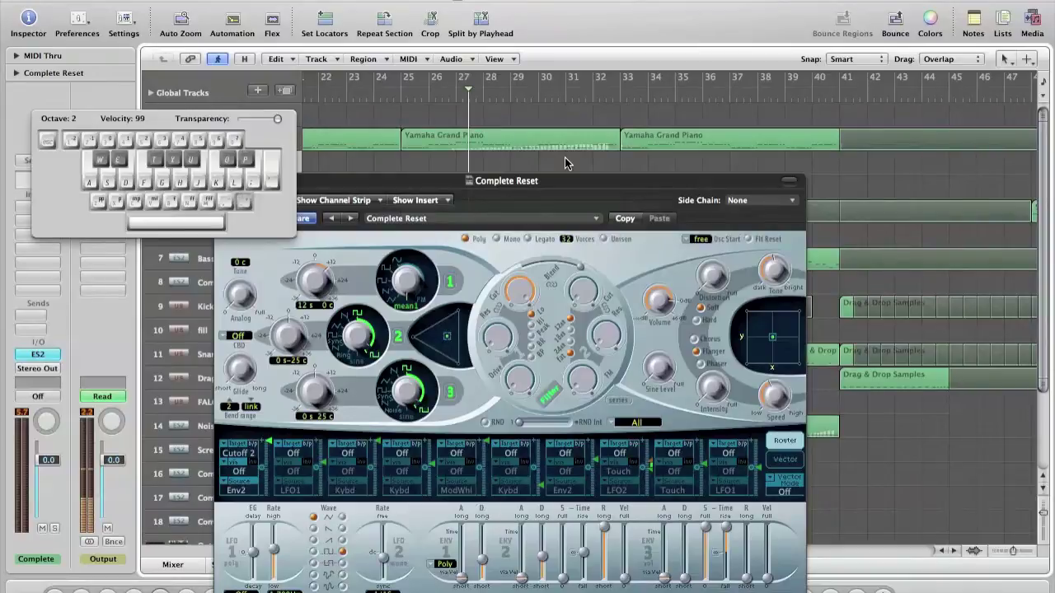
- Put the typing keyboard away and play the original Plucky track soloed for comparison, ending the solo when done
{"action": "key", "text": "super+k"}
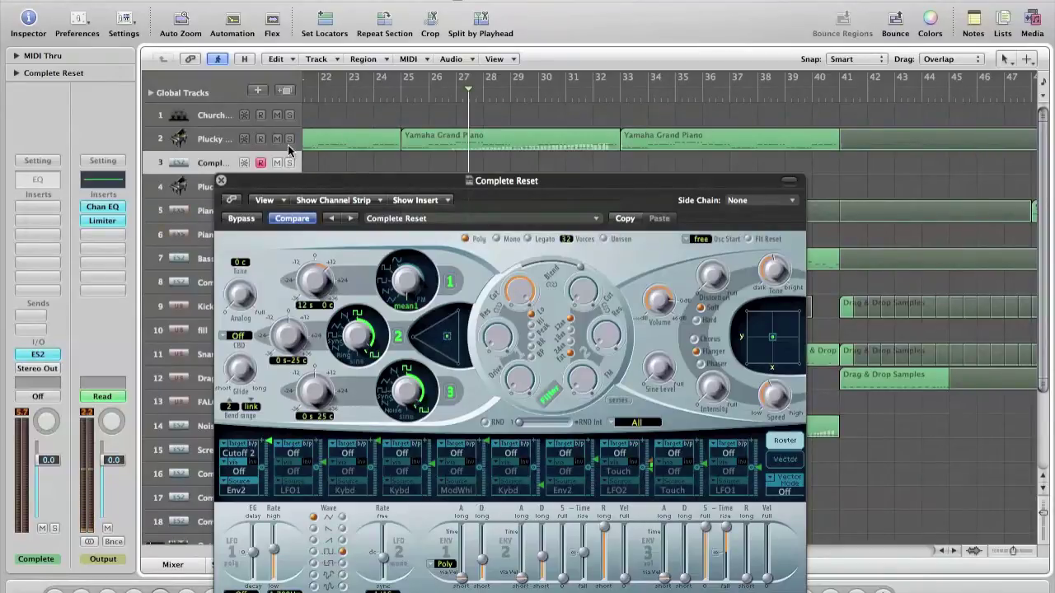
{"action": "key", "text": "z"}
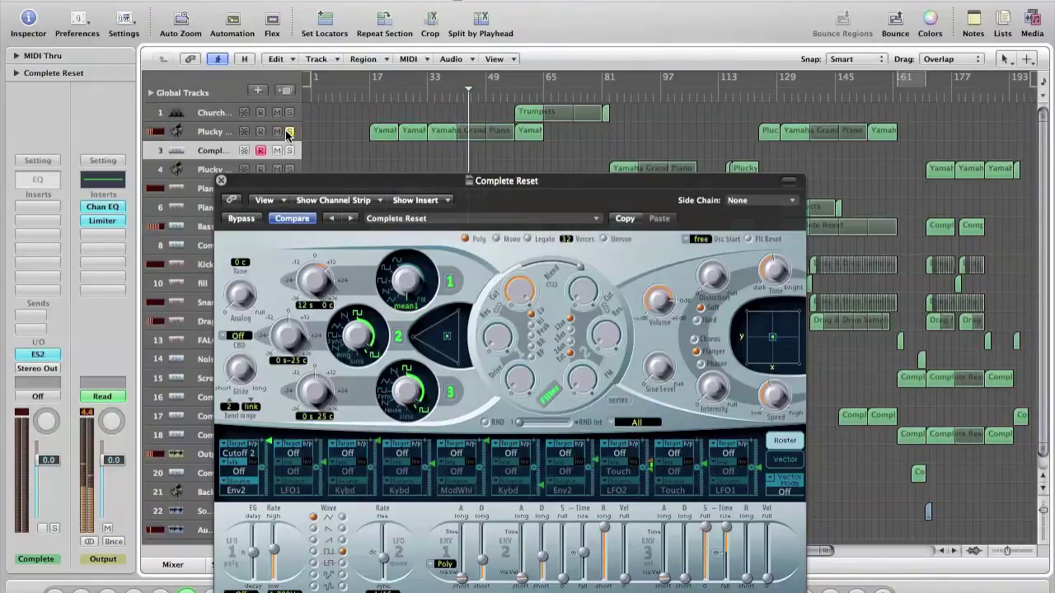
{"action": "left_click", "coordinate": [289, 133]}
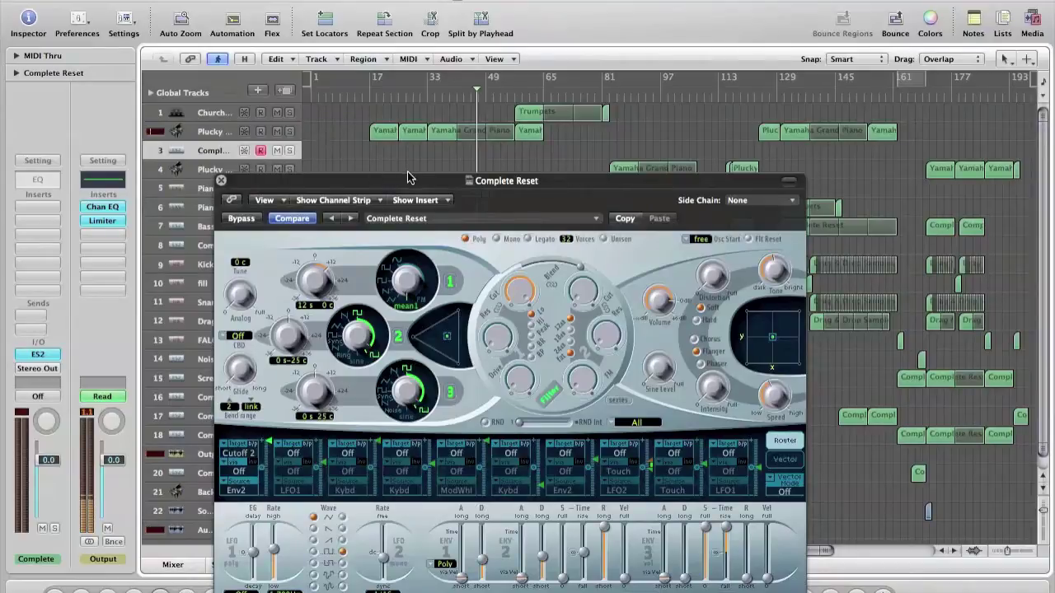
{"action": "left_click_drag", "start_coordinate": [398, 182], "coordinate": [383, 93]}
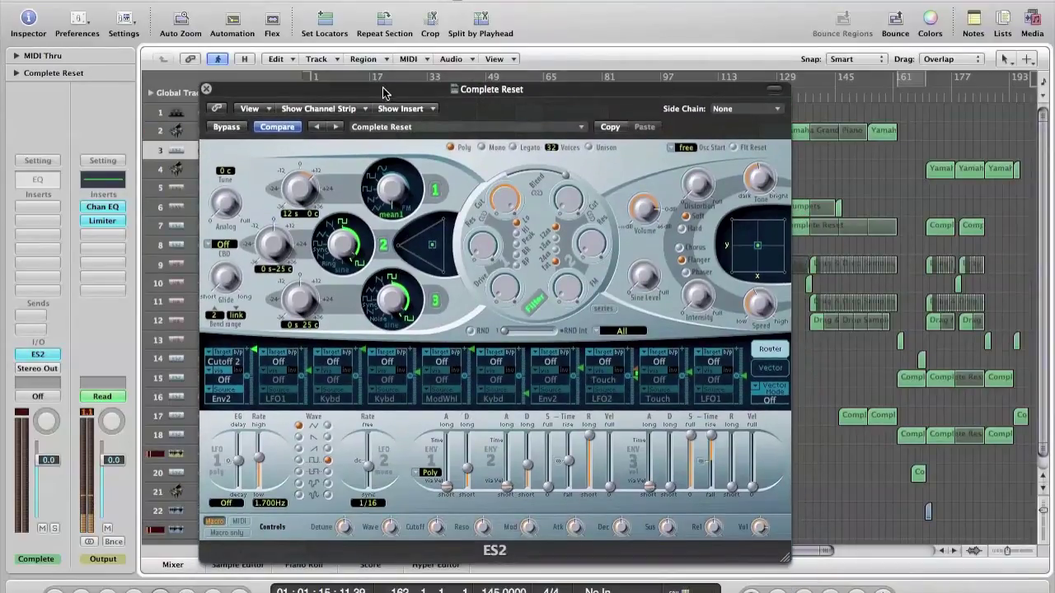
- Route ModWhl to Cutoff 2 in the second modulation router slot, with its intensity at about maximum
{"action": "left_click", "coordinate": [280, 366]}
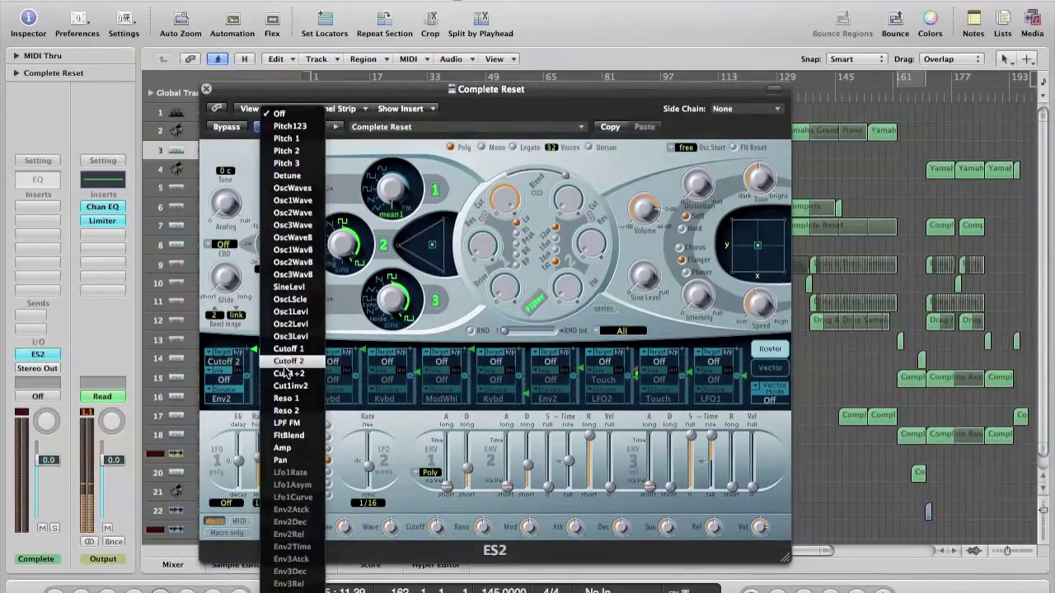
{"action": "left_click", "coordinate": [282, 369]}
{"action": "left_click", "coordinate": [280, 399]}
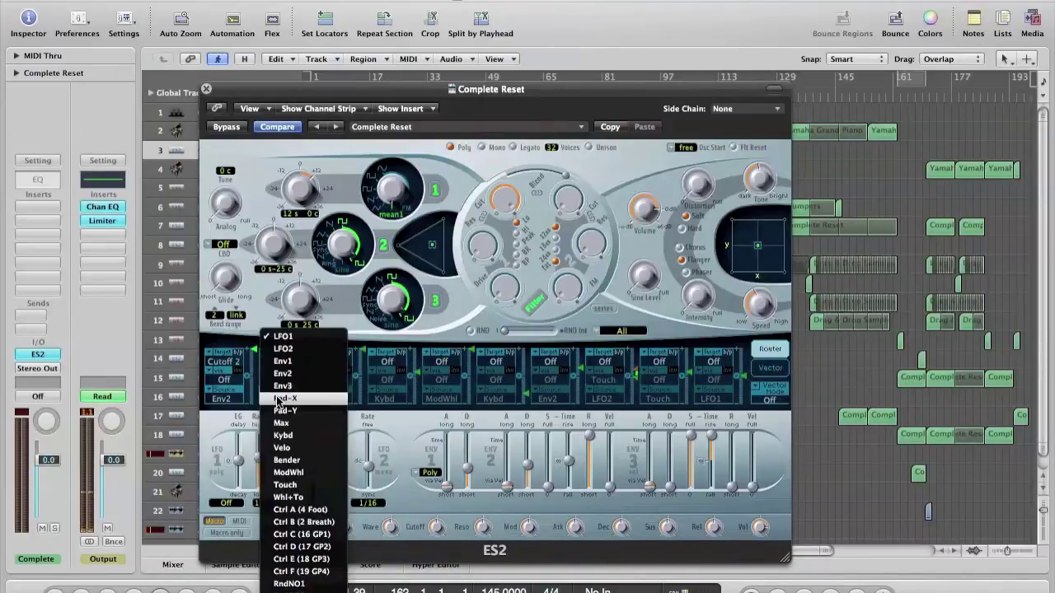
{"action": "left_click", "coordinate": [289, 473]}
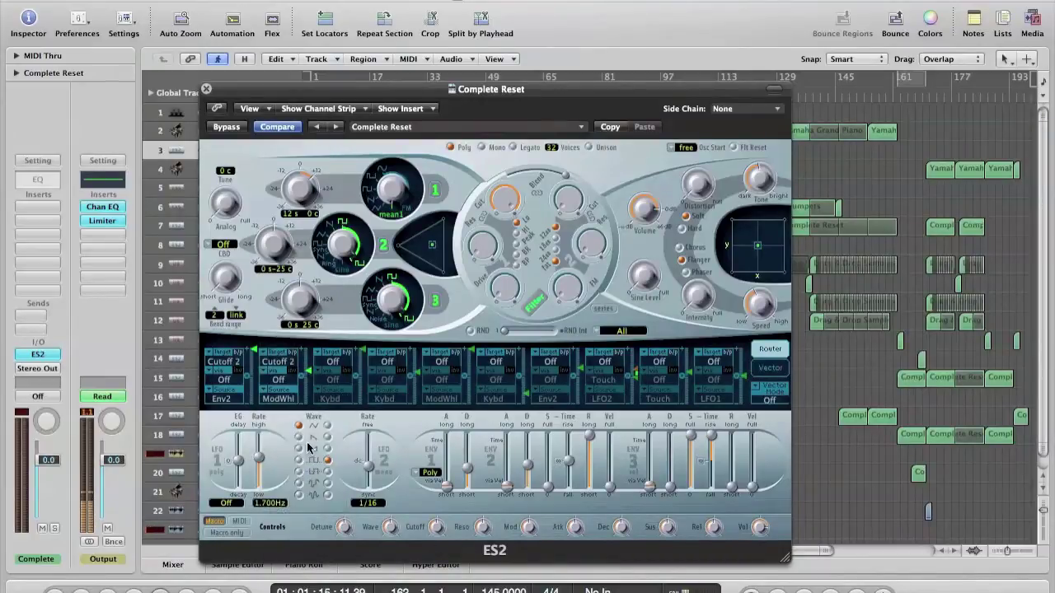
{"action": "left_click", "coordinate": [310, 375]}
{"action": "left_click_drag", "start_coordinate": [310, 376], "coordinate": [308, 335]}
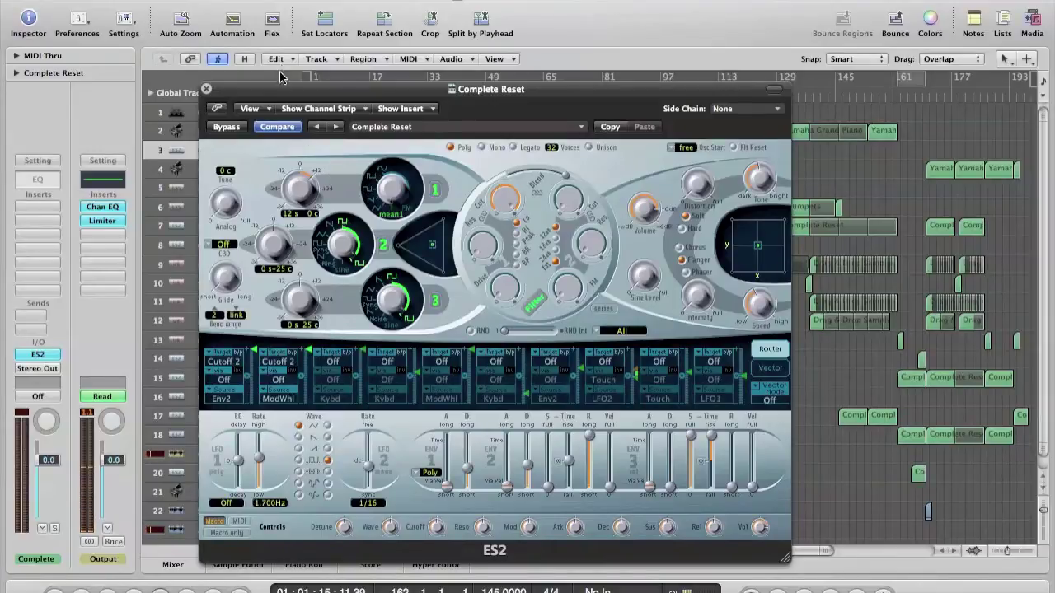
- Open the Plucky track's region at bar 25 in the Piano Roll and show its Modulation controller data
{"action": "left_click_drag", "start_coordinate": [276, 89], "coordinate": [267, 201]}
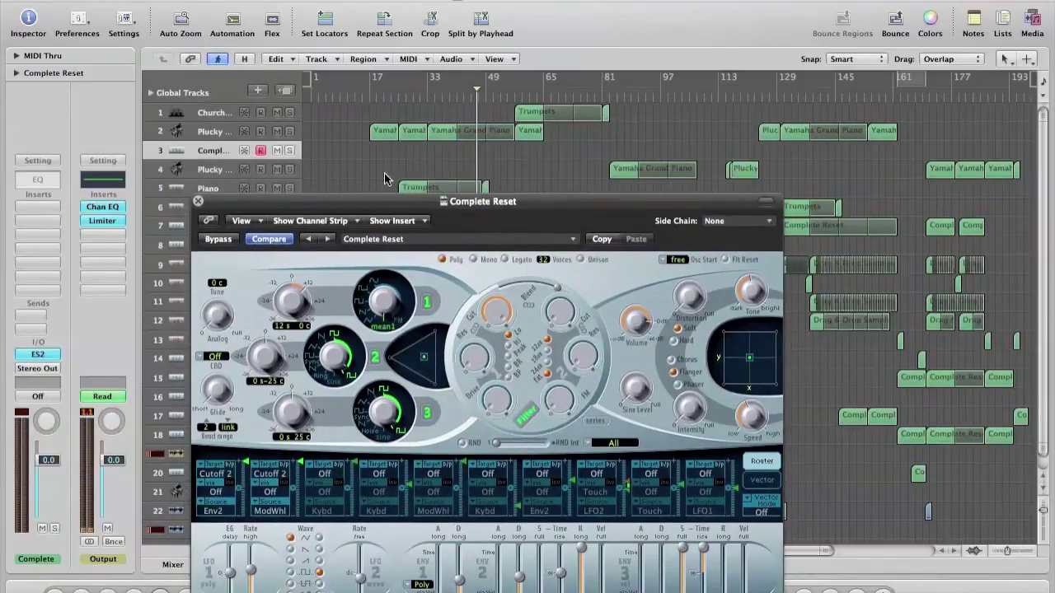
{"action": "left_click", "coordinate": [434, 134]}
{"action": "left_click", "coordinate": [408, 136]}
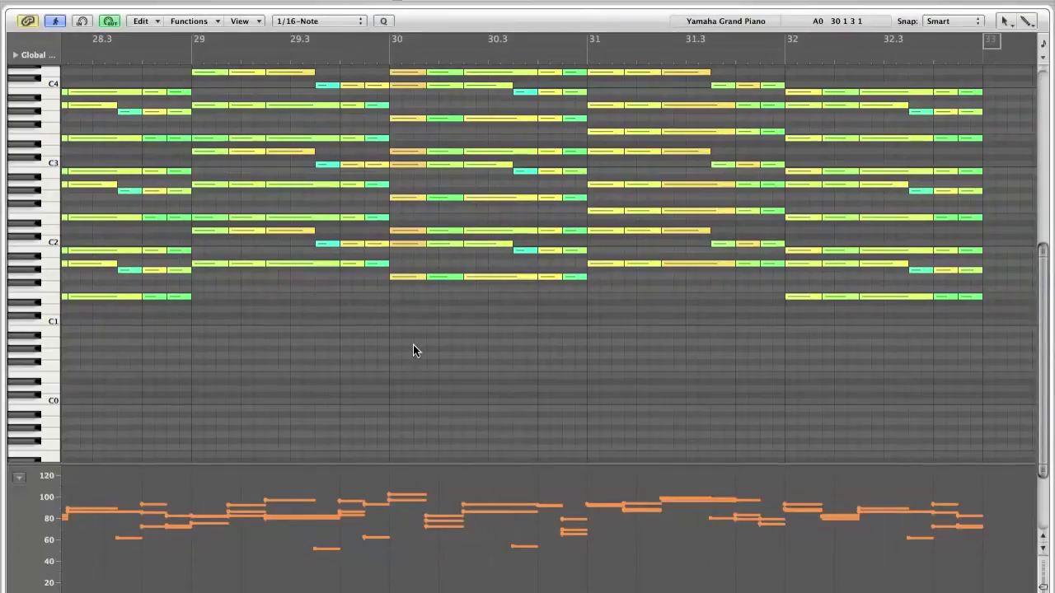
{"action": "left_click", "coordinate": [20, 477]}
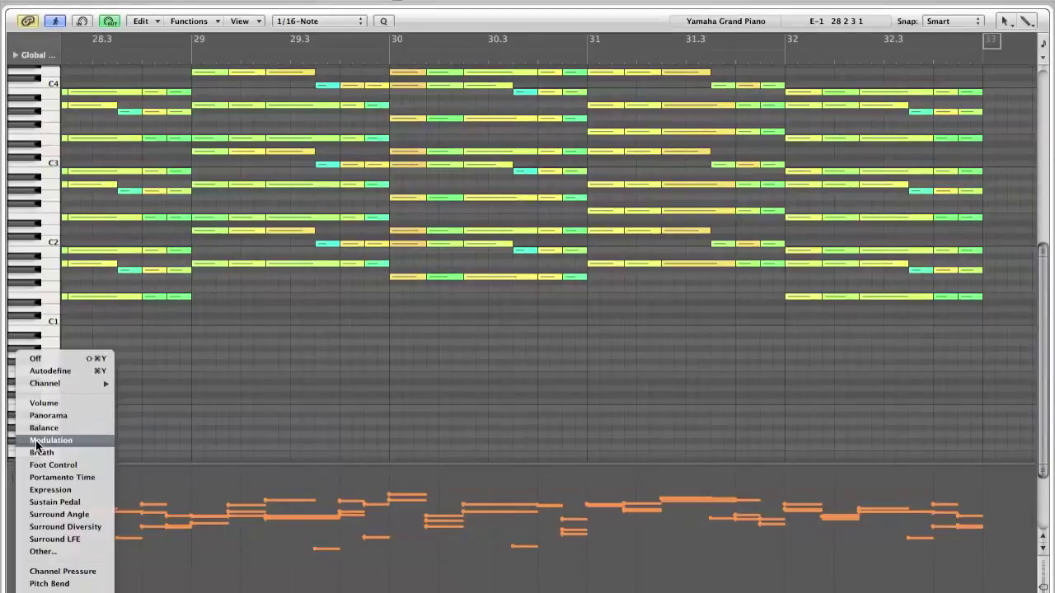
{"action": "left_click", "coordinate": [36, 440]}
- Examine the modulation curve along the whole region to see how it drives the filter opening
{"action": "scroll", "coordinate": [226, 509], "scroll_direction": "down", "scroll_amount": 3}
{"action": "scroll", "coordinate": [226, 508], "scroll_direction": "left", "scroll_amount": 3}
{"action": "scroll", "coordinate": [225, 509], "scroll_direction": "down", "scroll_amount": 2}
{"action": "scroll", "coordinate": [226, 508], "scroll_direction": "left", "scroll_amount": 5}
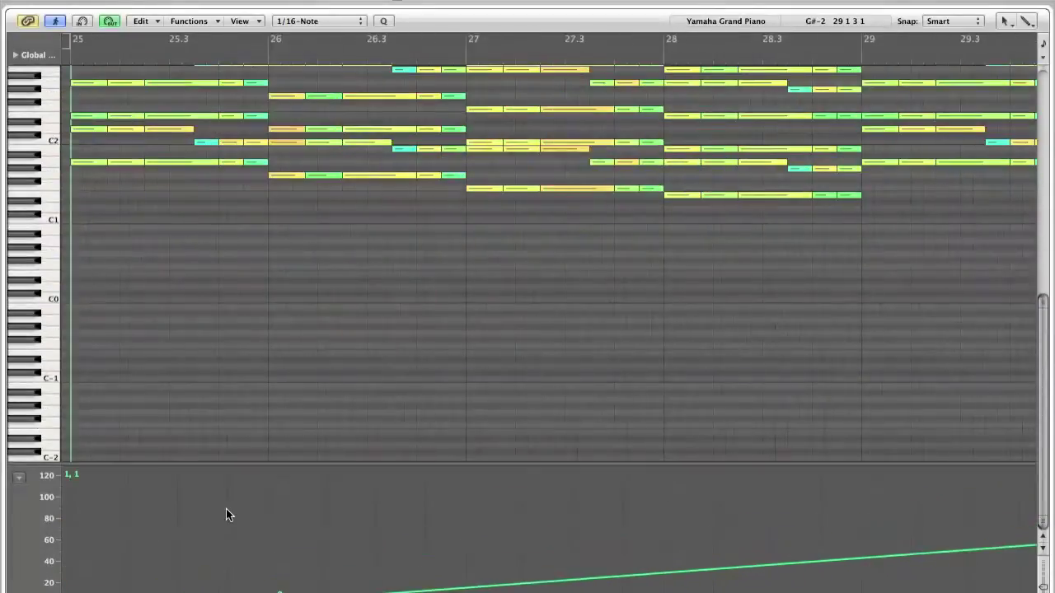
{"action": "scroll", "coordinate": [226, 509], "scroll_direction": "right", "scroll_amount": 6}
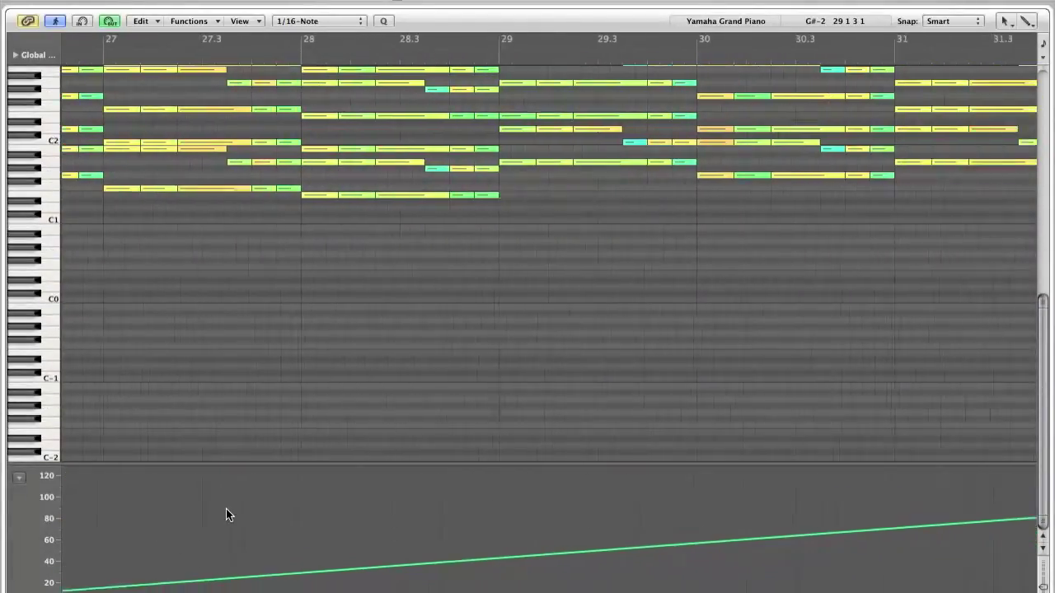
{"action": "scroll", "coordinate": [225, 508], "scroll_direction": "left", "scroll_amount": 4}
{"action": "scroll", "coordinate": [226, 509], "scroll_direction": "left", "scroll_amount": 5}
{"action": "scroll", "coordinate": [226, 508], "scroll_direction": "right", "scroll_amount": 6}
{"action": "scroll", "coordinate": [225, 508], "scroll_direction": "left", "scroll_amount": 4}
{"action": "scroll", "coordinate": [226, 508], "scroll_direction": "left", "scroll_amount": 2}
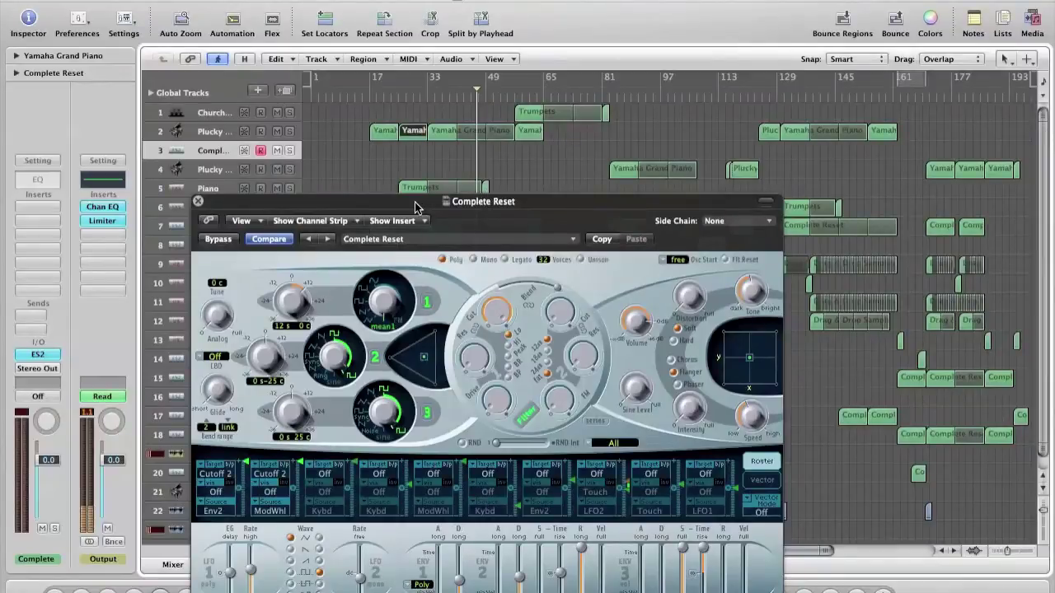
- Return to the ES2 window and audition the patch with the typing keyboard
{"action": "left_click_drag", "start_coordinate": [416, 208], "coordinate": [446, 85]}
{"action": "left_click_drag", "start_coordinate": [307, 83], "coordinate": [360, 149]}
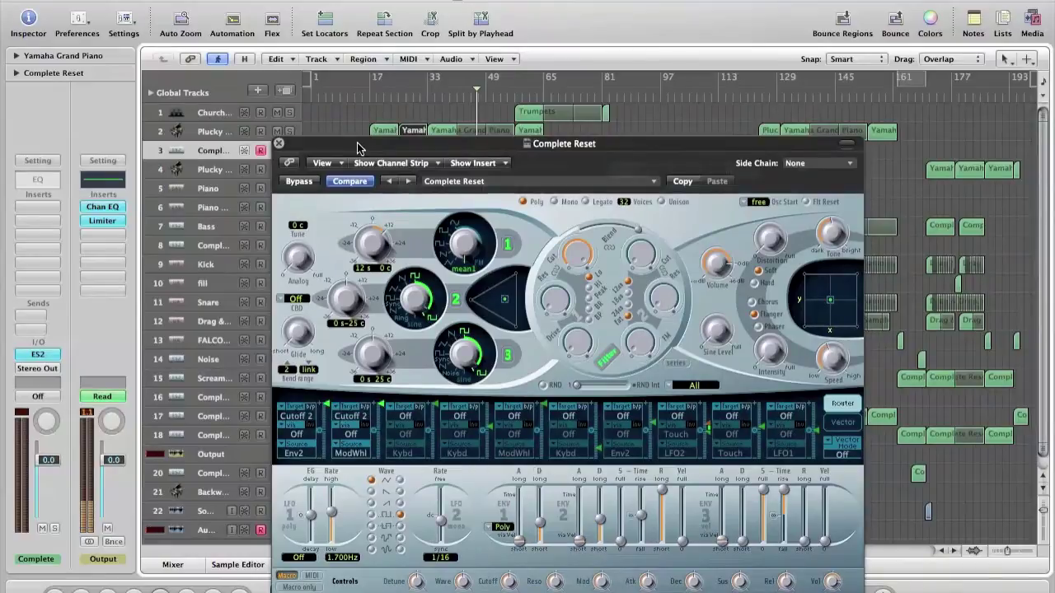
{"action": "key", "text": "super+k"}
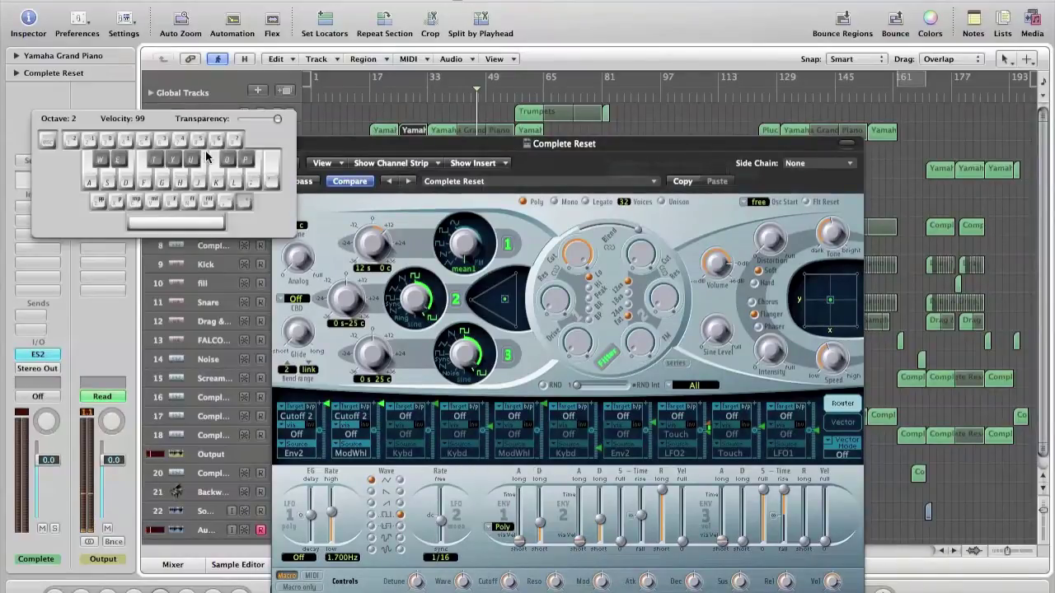
{"action": "key", "text": "g"}
{"action": "key", "text": "d"}
{"action": "key", "text": "g"}
{"action": "key", "text": "a"}
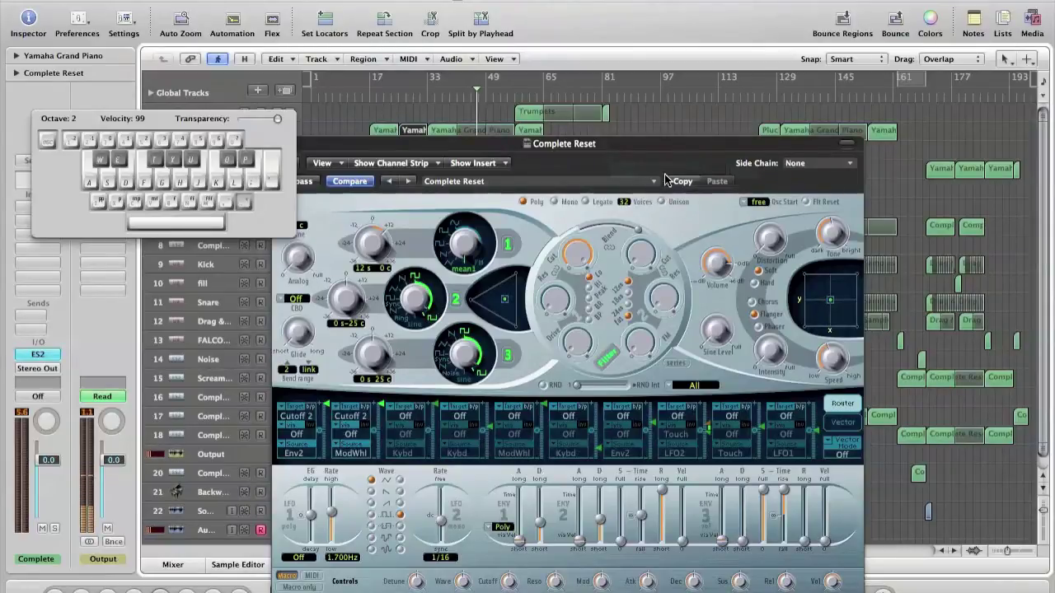
- Turn on Unison in ES2 and audition the thickened sound with a few notes
{"action": "left_click_drag", "start_coordinate": [646, 148], "coordinate": [706, 93]}
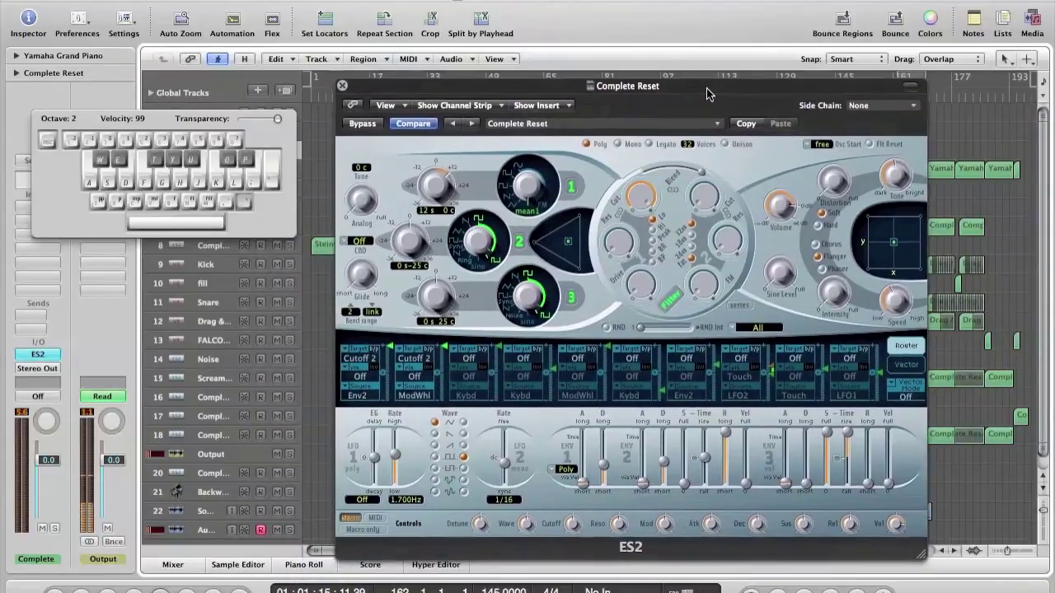
{"action": "left_click", "coordinate": [726, 144]}
{"action": "key", "text": "a"}
{"action": "key", "text": "g"}
{"action": "key", "text": "a"}
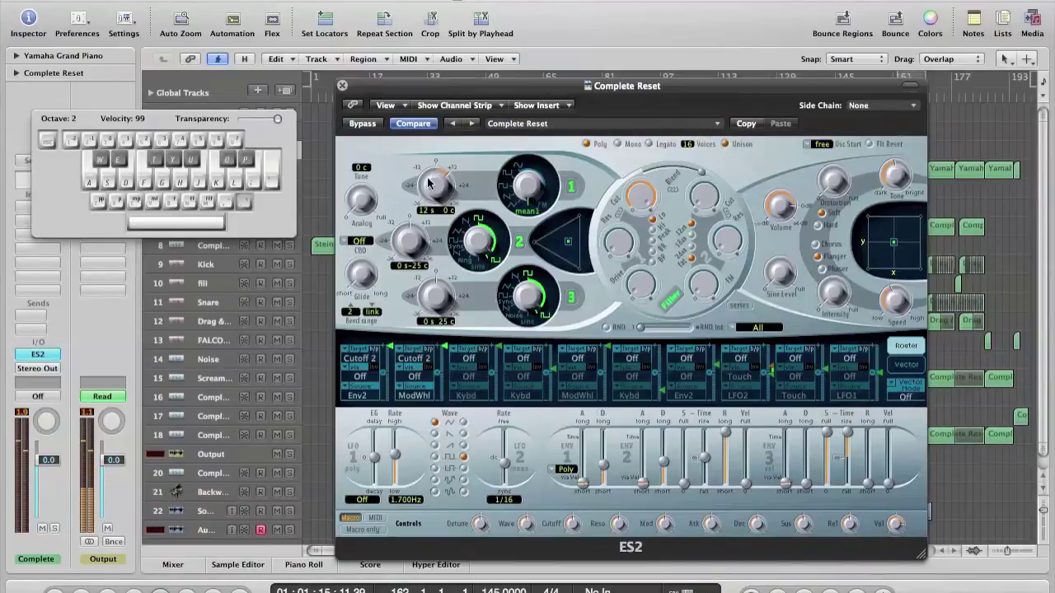
- Adjust ES2's Analog amount while auditioning notes and comparing the sound with and without Unison, leaving Unison on
{"action": "left_click_drag", "start_coordinate": [363, 202], "coordinate": [352, 145]}
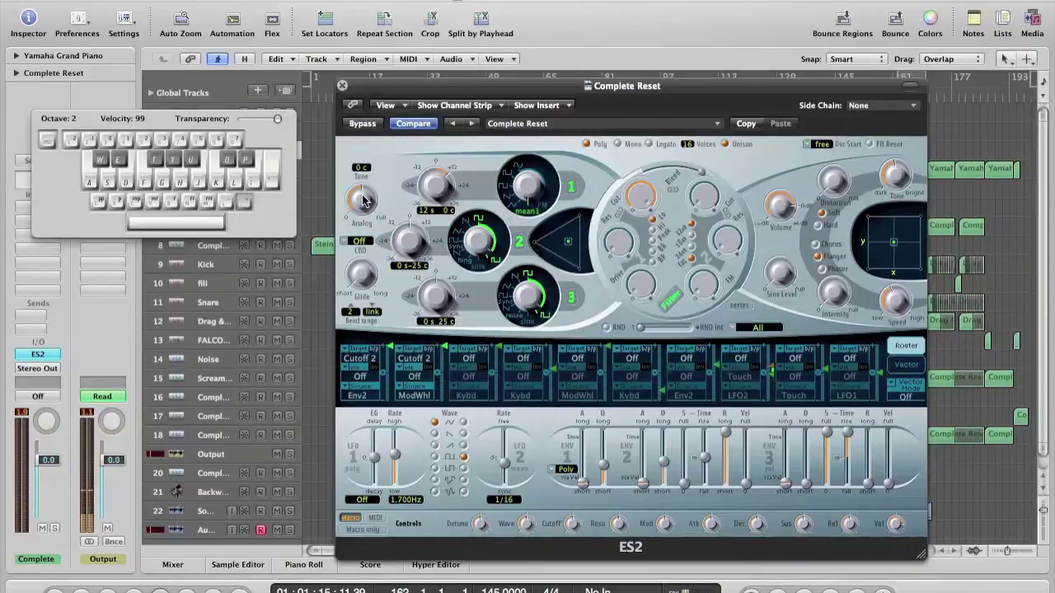
{"action": "left_click", "coordinate": [725, 144]}
{"action": "key", "text": "d"}
{"action": "key", "text": "g"}
{"action": "key", "text": "a"}
{"action": "key", "text": "g"}
{"action": "mouse_move", "coordinate": [364, 211]}
{"action": "left_mouse_down"}
{"action": "mouse_move", "coordinate": [360, 142]}
{"action": "mouse_move", "coordinate": [358, 218]}
{"action": "left_mouse_up"}
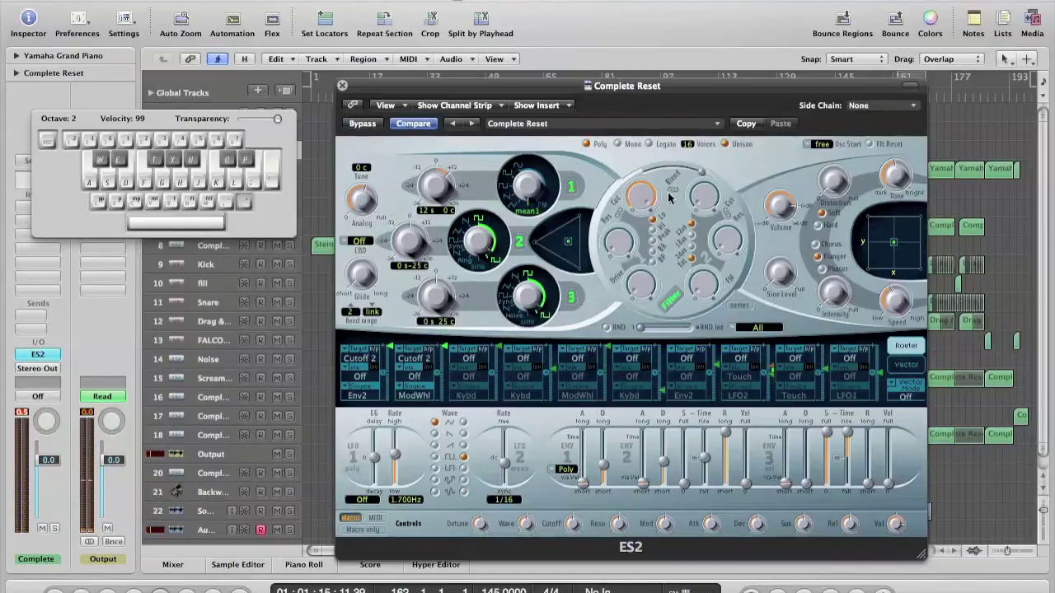
- Close ES2 and the typing keyboard, and insert a stereo High Pass Filter in the synth track's first insert slot
{"action": "left_click", "coordinate": [342, 86]}
{"action": "key", "text": "super+k"}
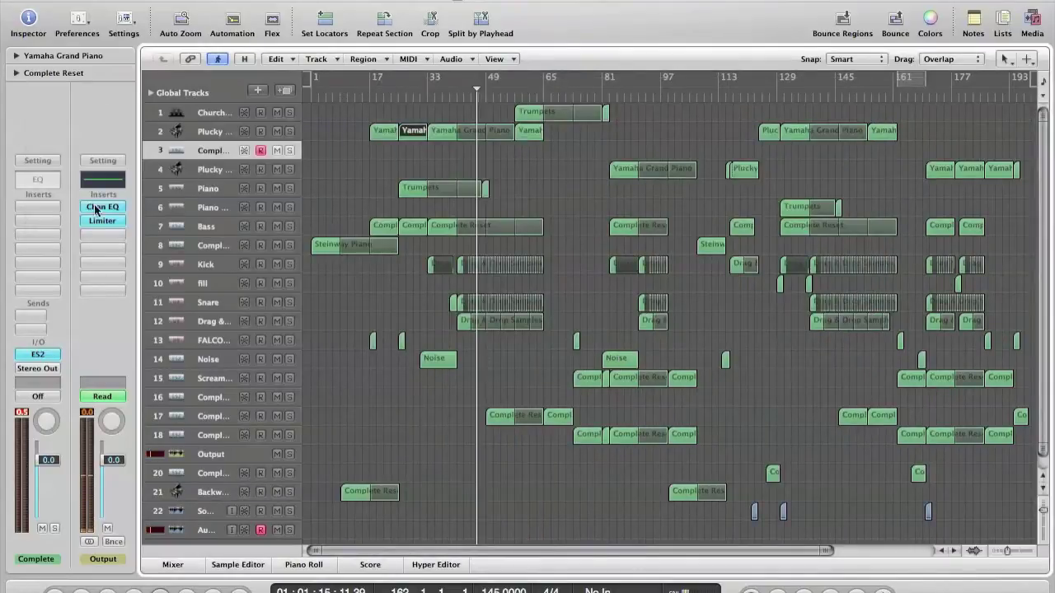
{"action": "left_click", "coordinate": [42, 205]}
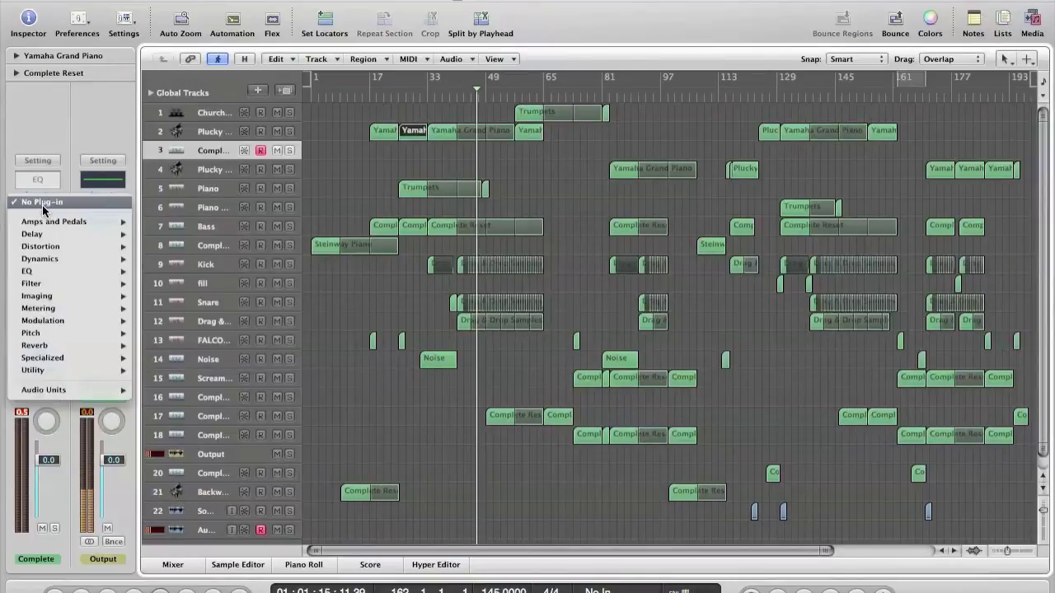
{"action": "mouse_move", "coordinate": [84, 264]}
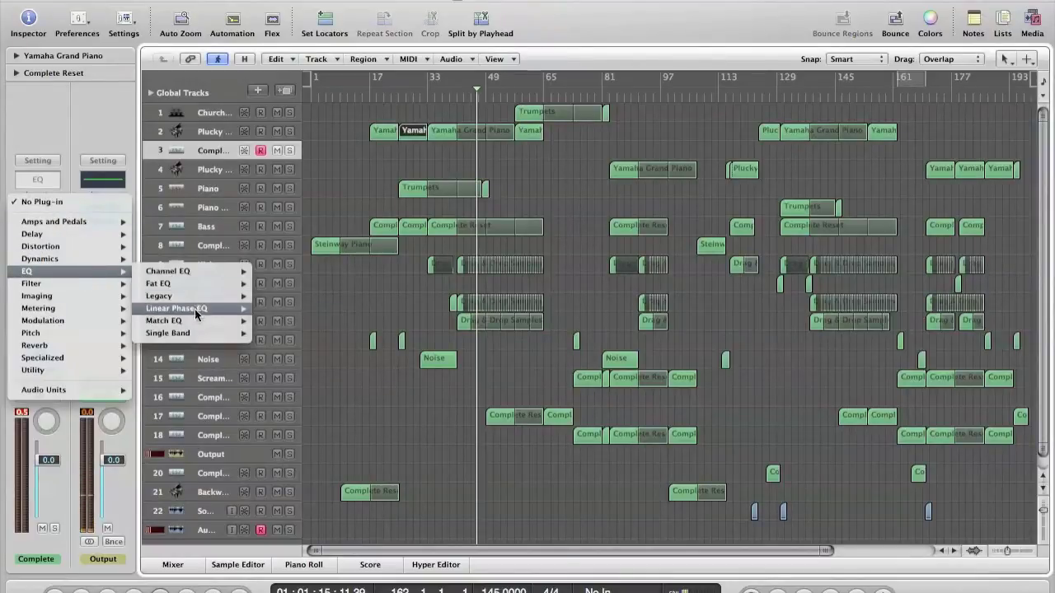
{"action": "mouse_move", "coordinate": [194, 331]}
{"action": "mouse_move", "coordinate": [287, 337]}
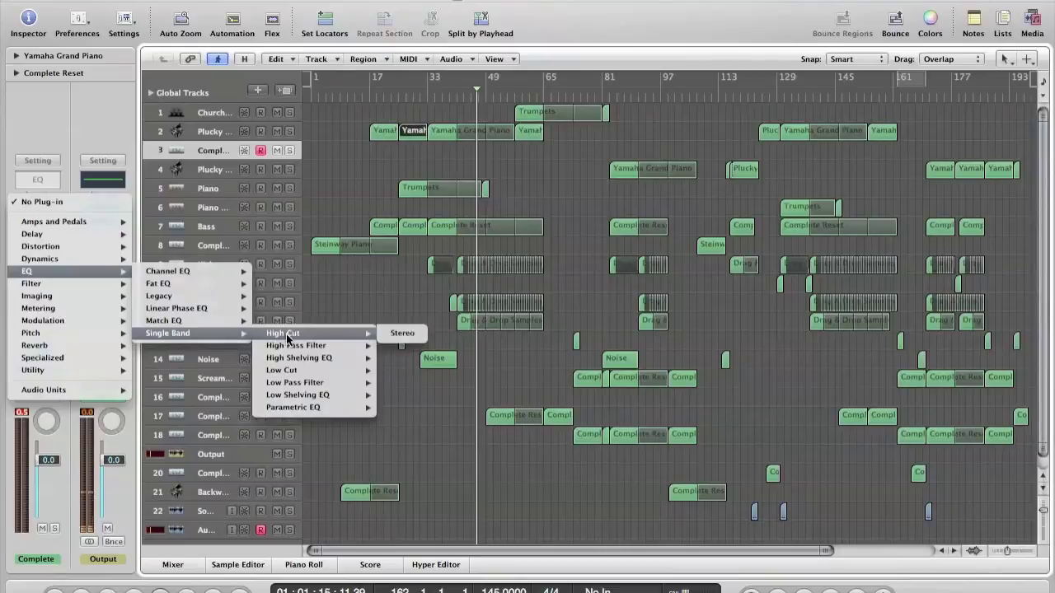
{"action": "left_click", "coordinate": [392, 347]}
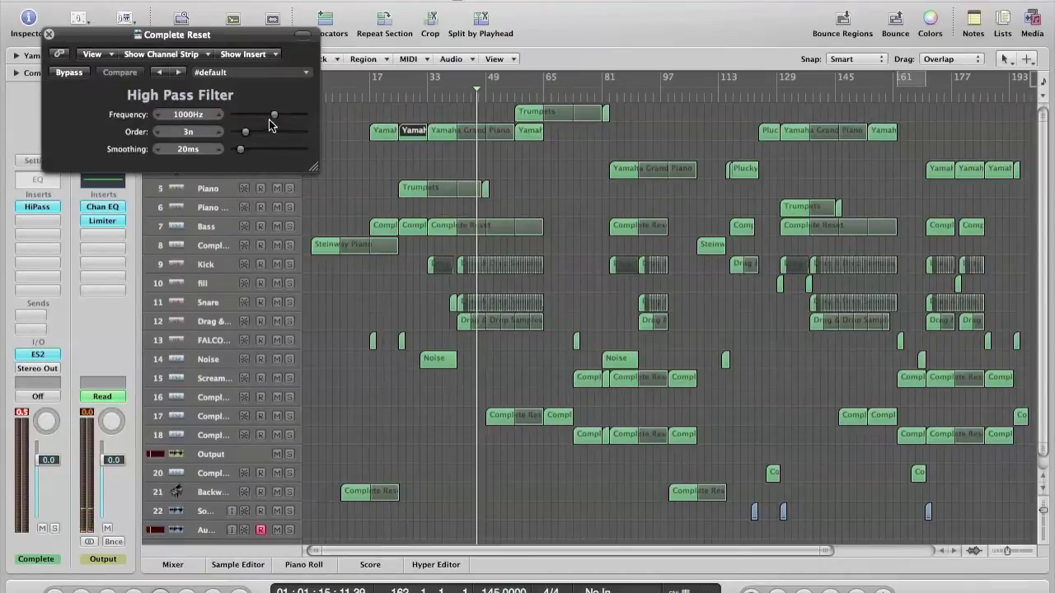
- Set the High Pass Filter's frequency to 240 Hz while auditioning notes, and close the plug-in
{"action": "left_click_drag", "start_coordinate": [272, 120], "coordinate": [251, 119]}
{"action": "key", "text": "Caps_Lock"}
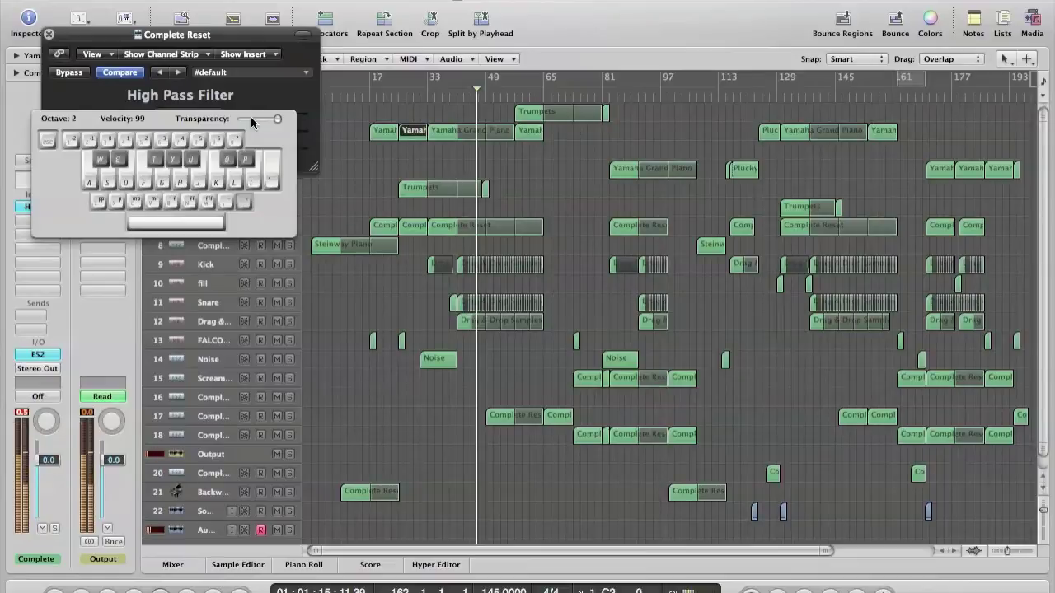
{"action": "left_click_drag", "start_coordinate": [71, 115], "coordinate": [93, 186]}
{"action": "mouse_move", "coordinate": [262, 119]}
{"action": "left_mouse_down"}
{"action": "mouse_move", "coordinate": [272, 119]}
{"action": "mouse_move", "coordinate": [258, 120]}
{"action": "left_mouse_up"}
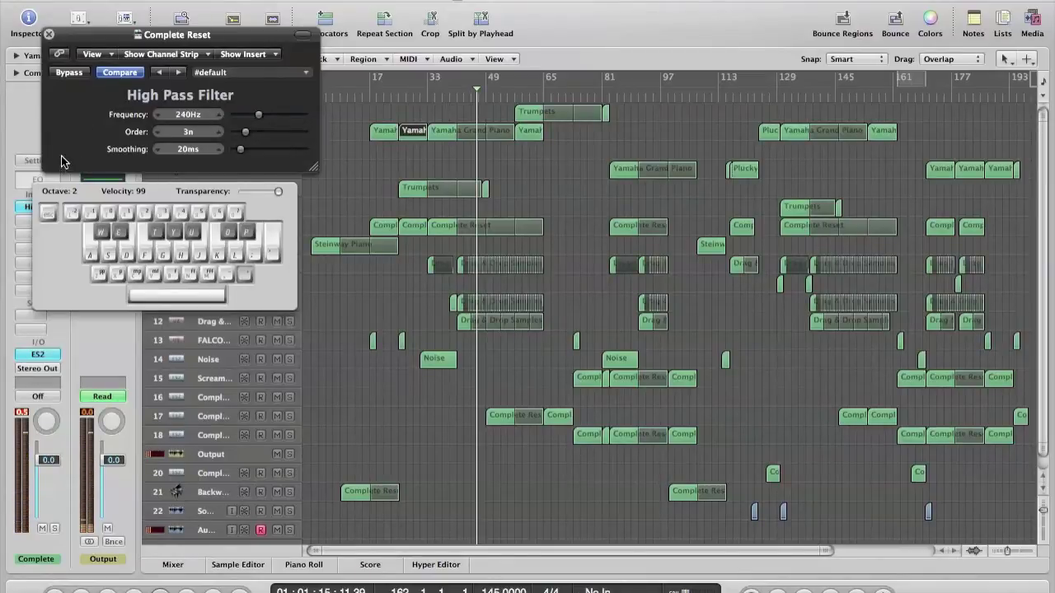
{"action": "key", "text": "super+k"}
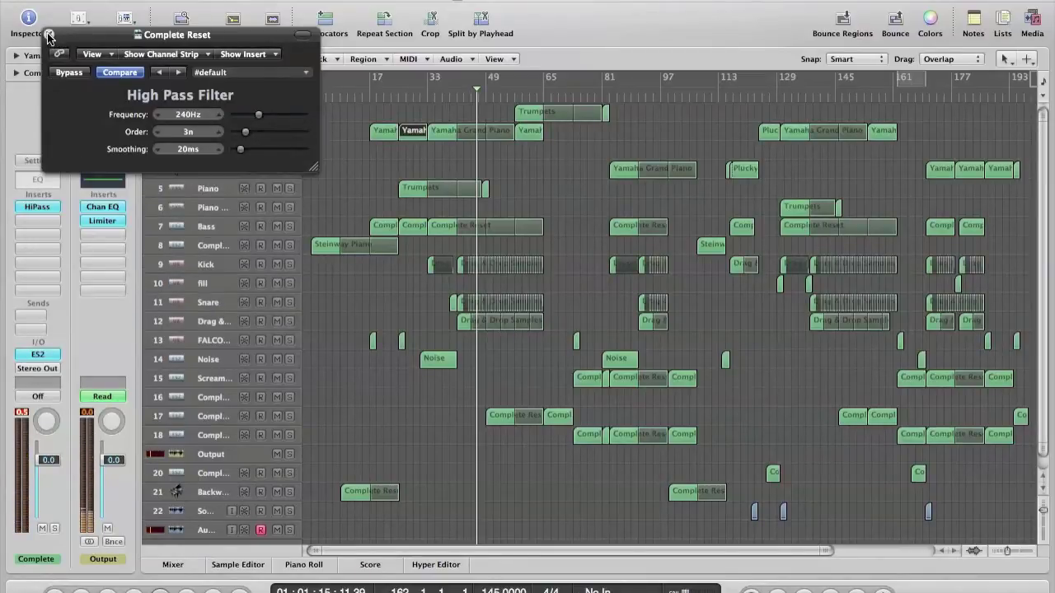
{"action": "left_click", "coordinate": [48, 35]}
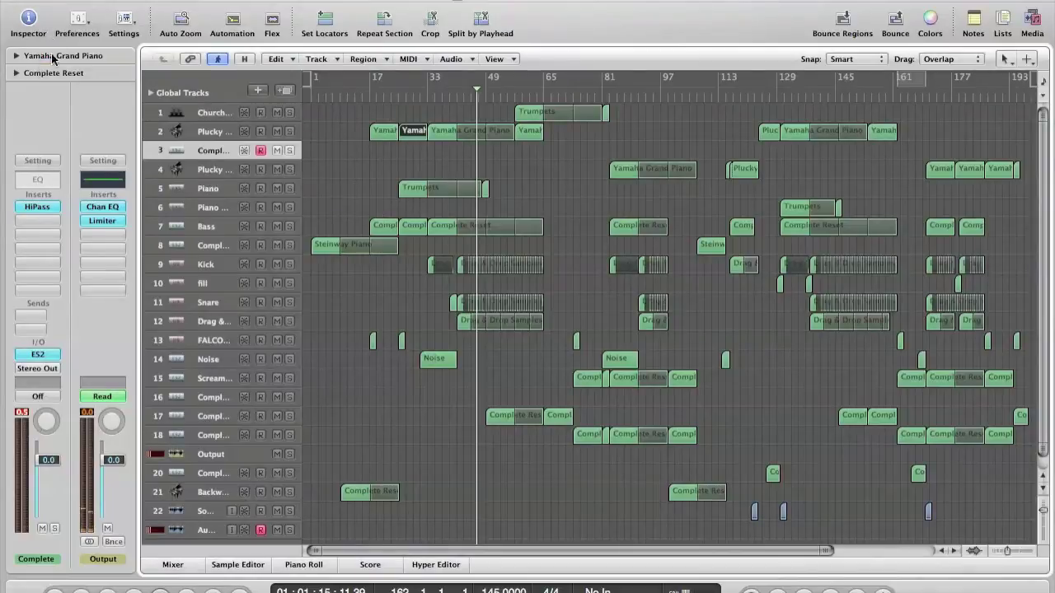
- Insert a Stereo Delay in the synth track's second insert slot and load its Dual 1\8 Note preset
{"action": "left_click", "coordinate": [41, 219]}
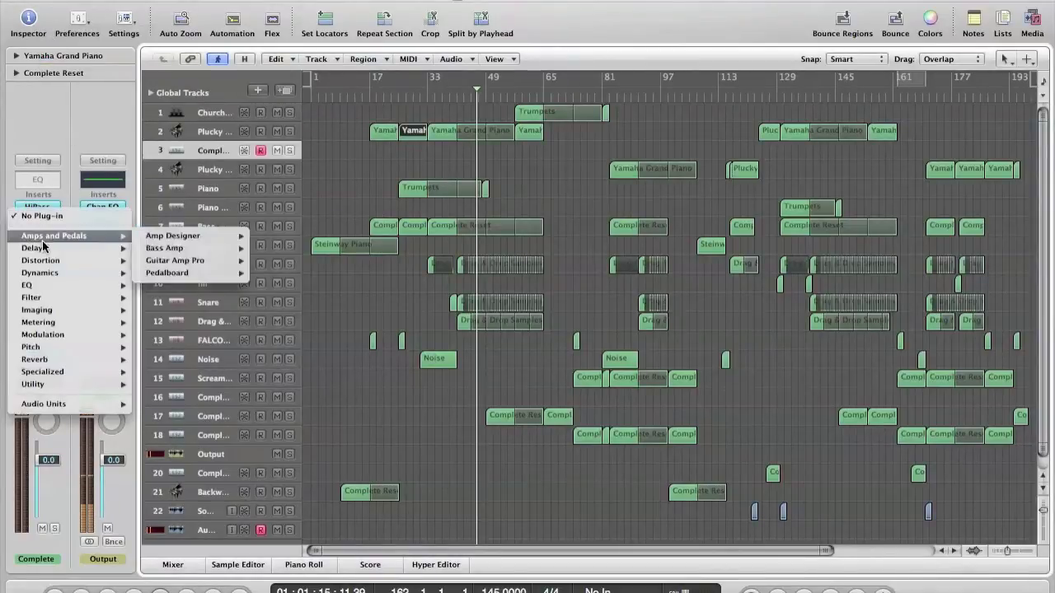
{"action": "mouse_move", "coordinate": [43, 249]}
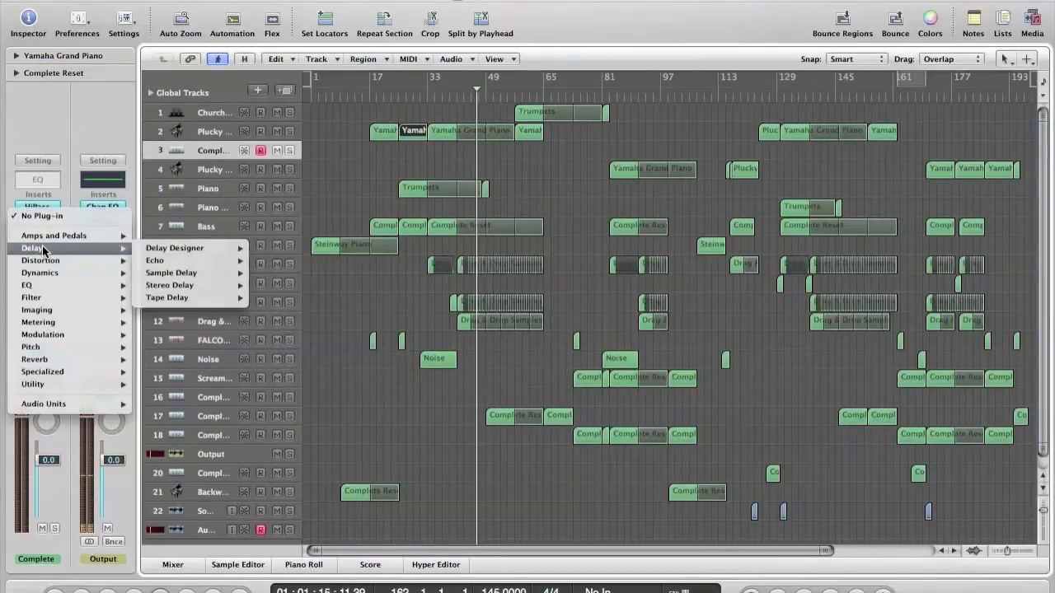
{"action": "left_click", "coordinate": [188, 287]}
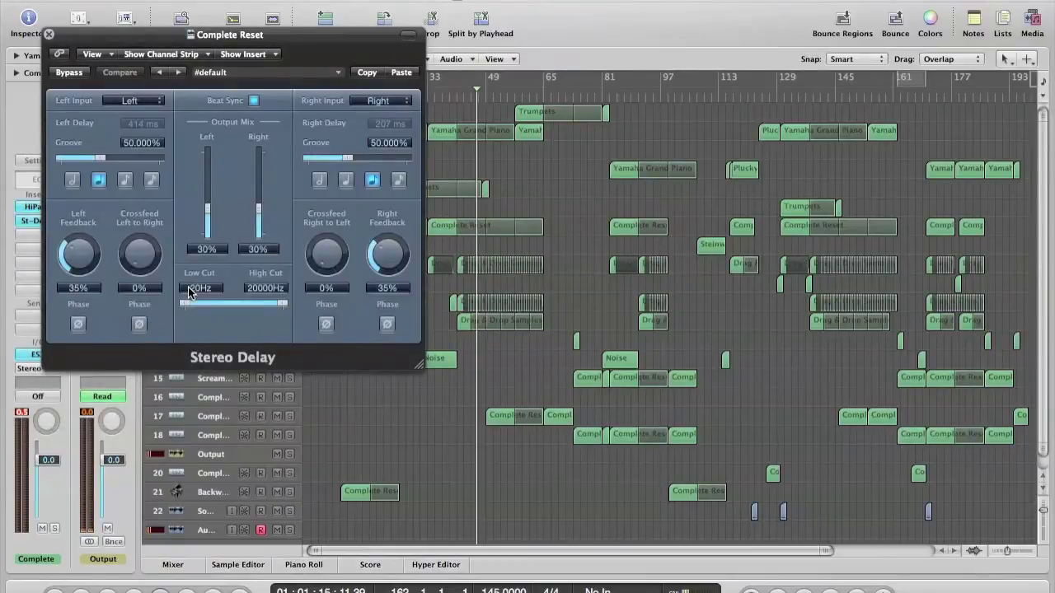
{"action": "left_click", "coordinate": [268, 74]}
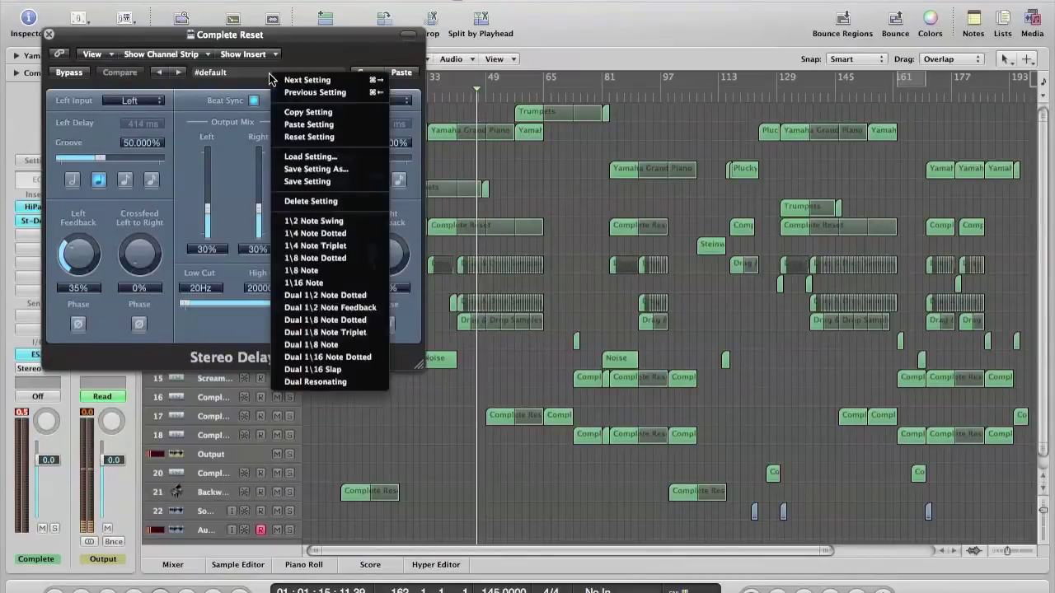
{"action": "left_click", "coordinate": [314, 346]}
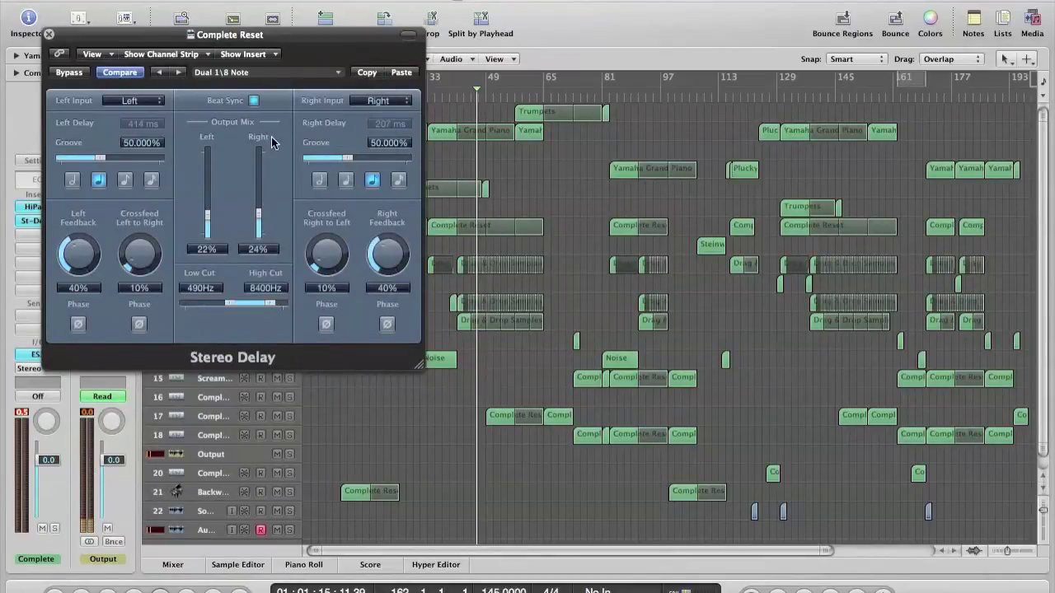
- Set both Stereo Delay crossfeeds to 0%, audition a few notes, and close the typing keyboard and the plug-in
{"action": "left_click_drag", "start_coordinate": [133, 262], "coordinate": [137, 297]}
{"action": "left_click_drag", "start_coordinate": [327, 258], "coordinate": [333, 459]}
{"action": "key", "text": "Caps_Lock"}
{"action": "key", "text": "a"}
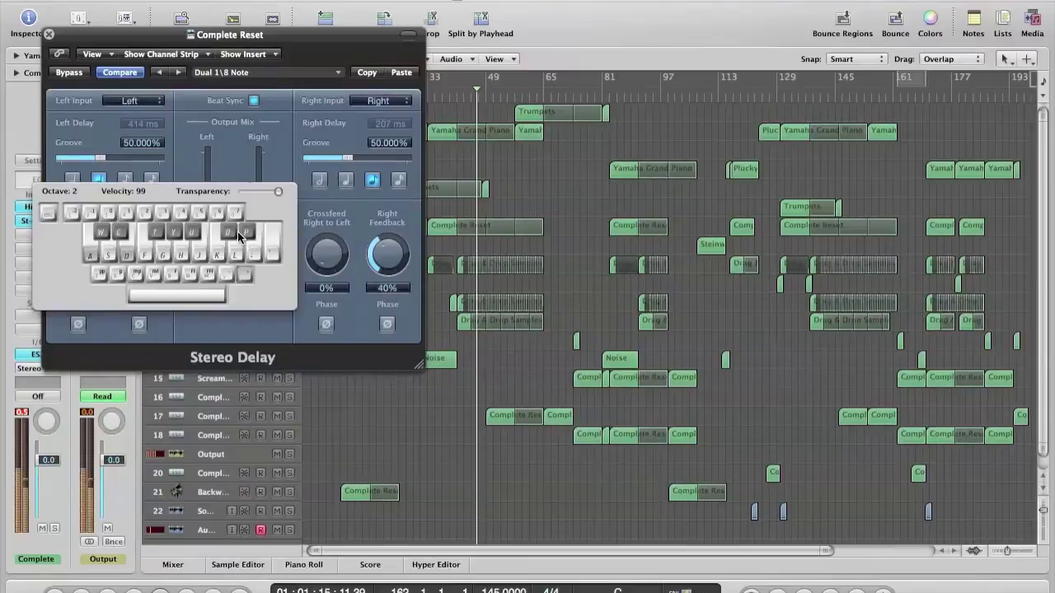
{"action": "key", "text": "a+d"}
{"action": "key", "text": "d"}
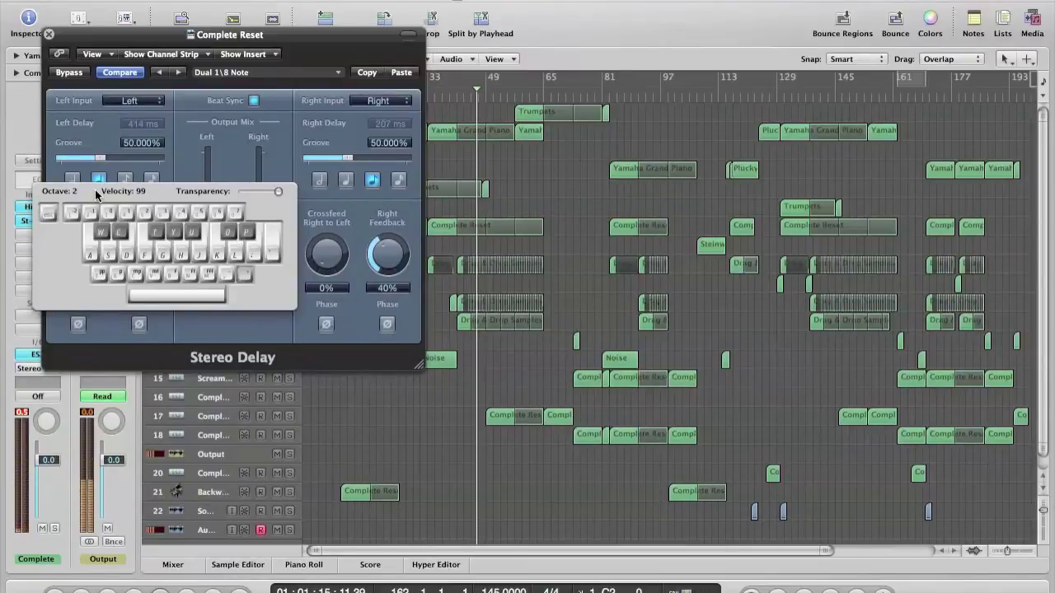
{"action": "key", "text": "super+k"}
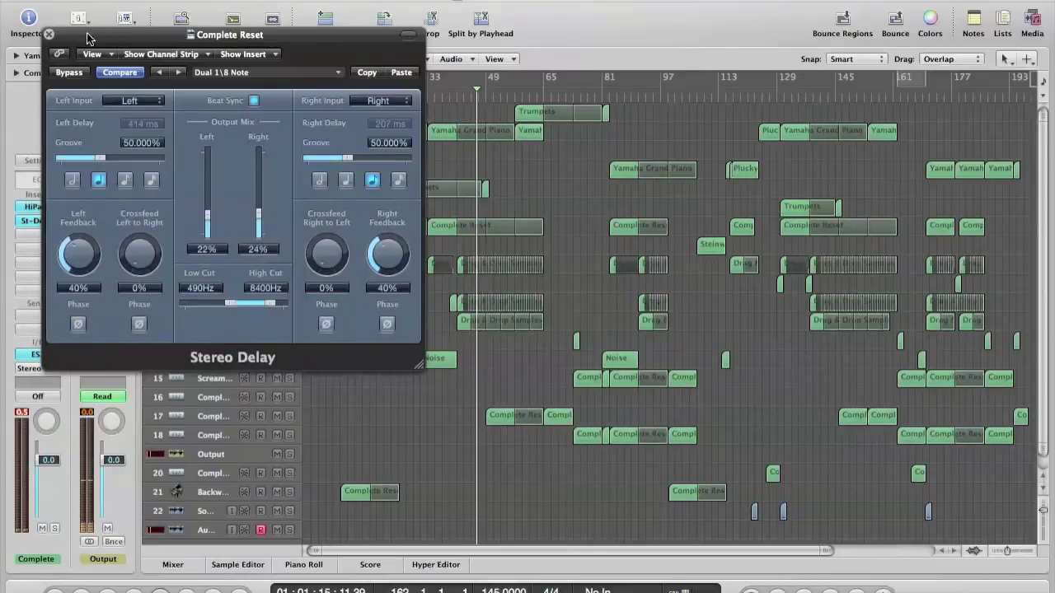
{"action": "left_click", "coordinate": [49, 37]}
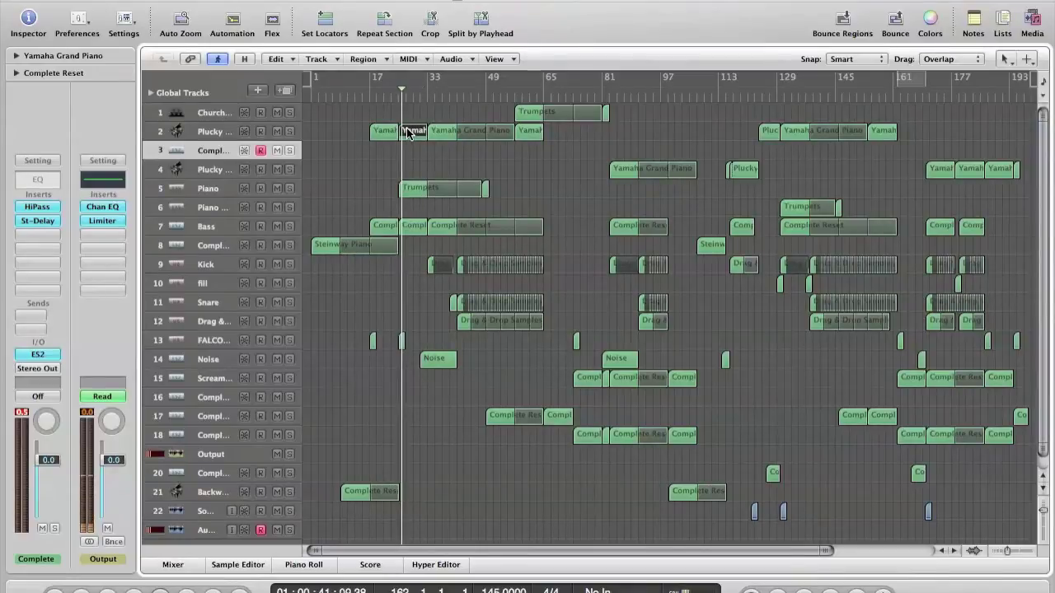
- Review the ES2 patch, and examine and play the notes of the Plucky SuperSaw track's region at bar 33
{"action": "left_click", "coordinate": [43, 356]}
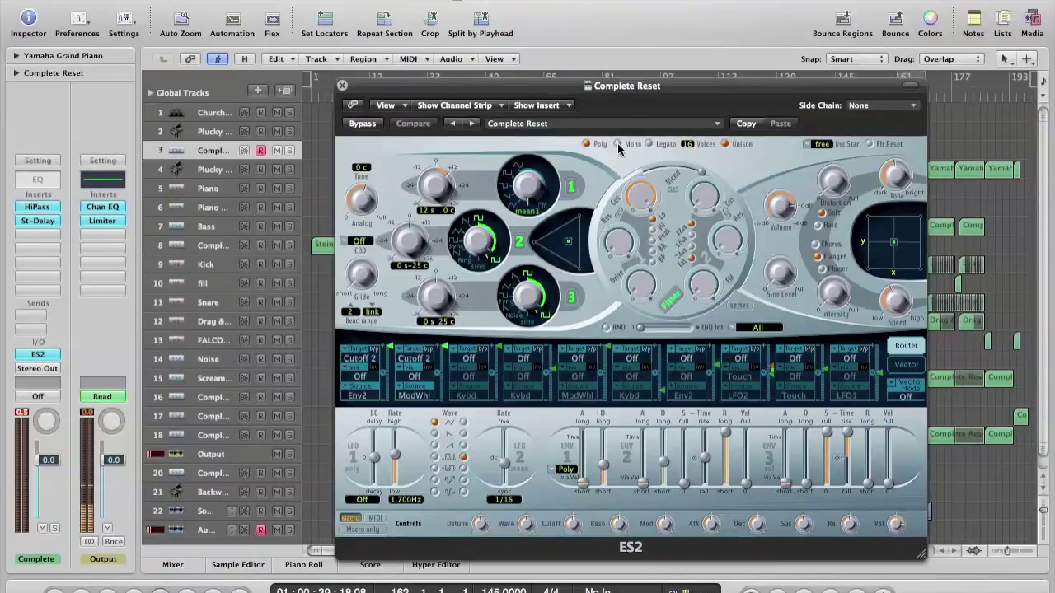
{"action": "left_click", "coordinate": [343, 87]}
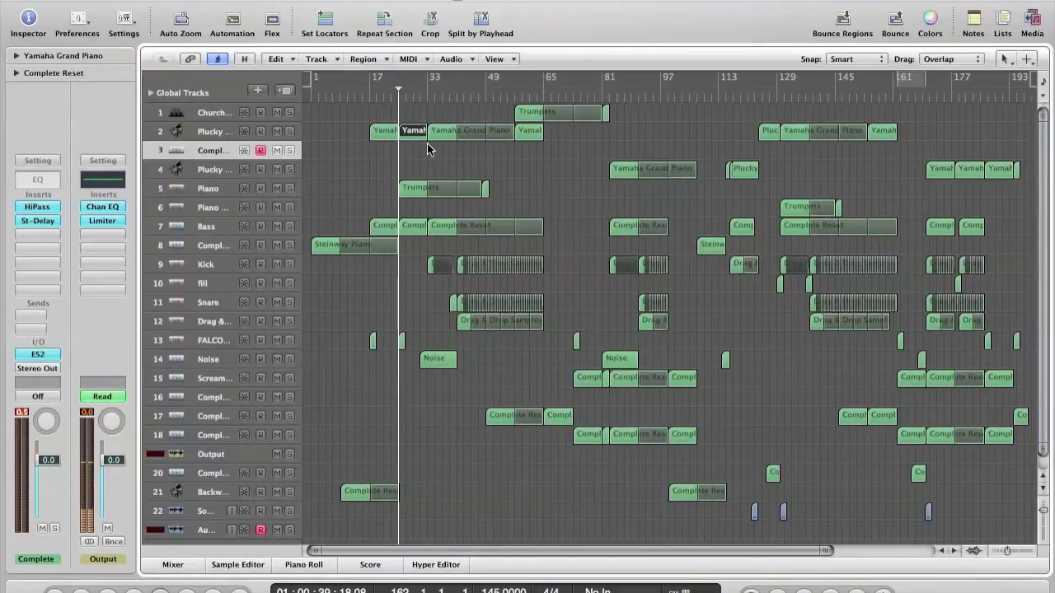
{"action": "left_click", "coordinate": [444, 134]}
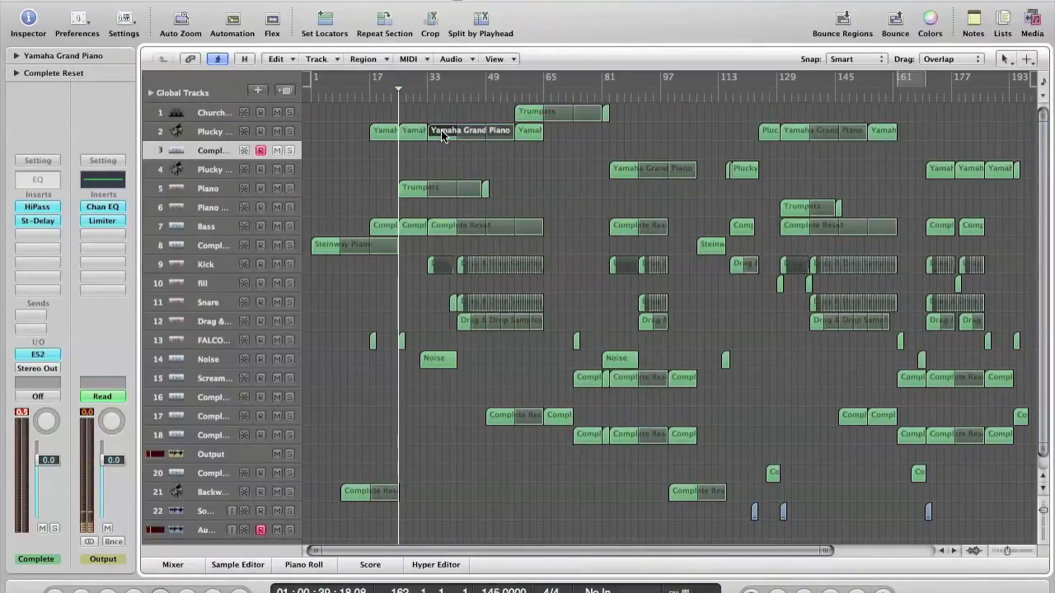
{"action": "double_click", "coordinate": [443, 134]}
{"action": "key", "text": "ctrl+Down"}
{"action": "key", "text": "ctrl+Down"}
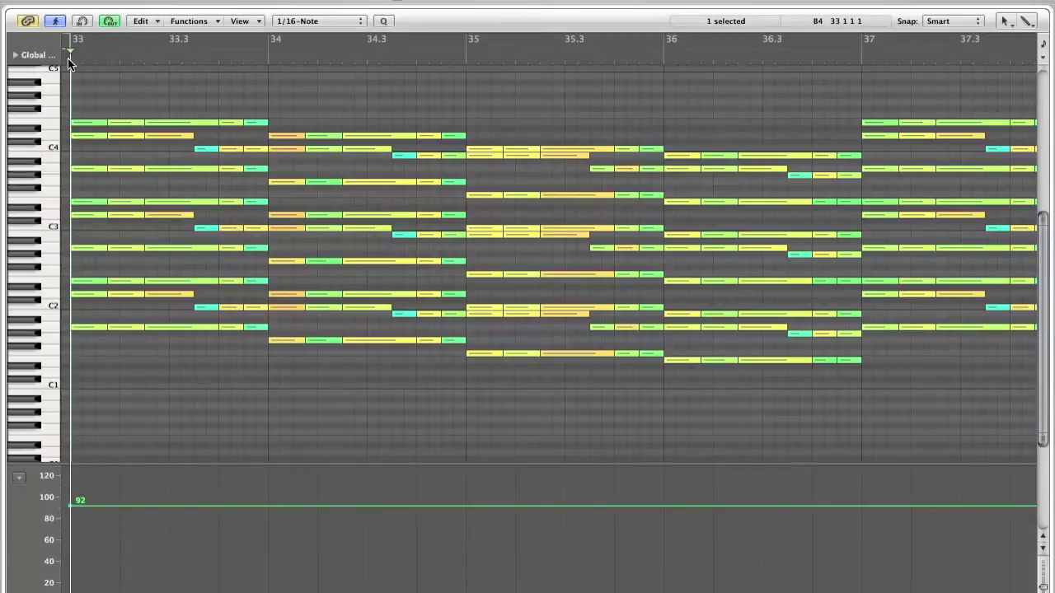
{"action": "key", "text": "space"}
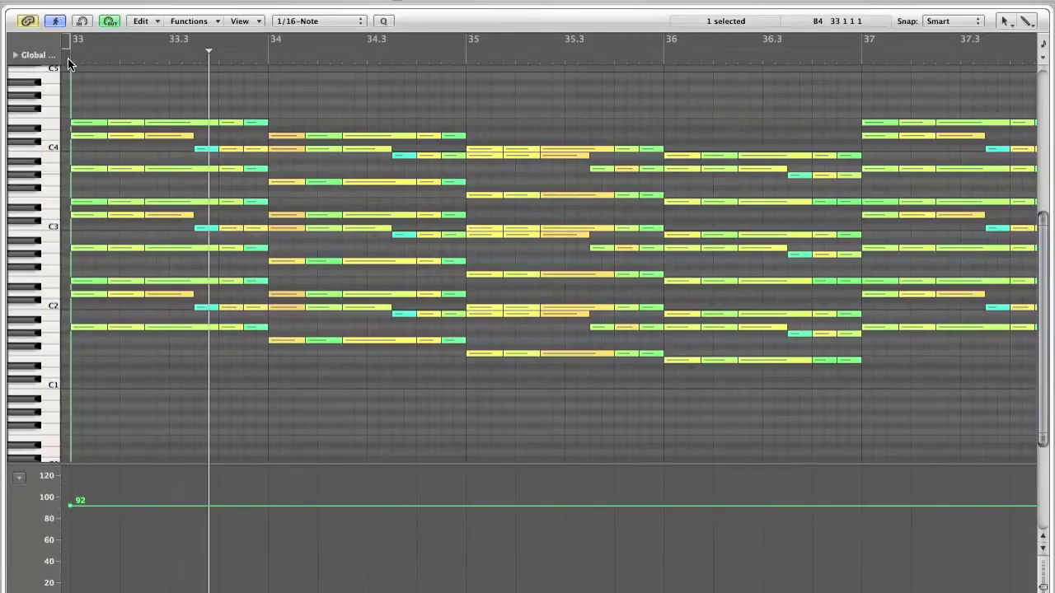
{"action": "key", "text": "space"}
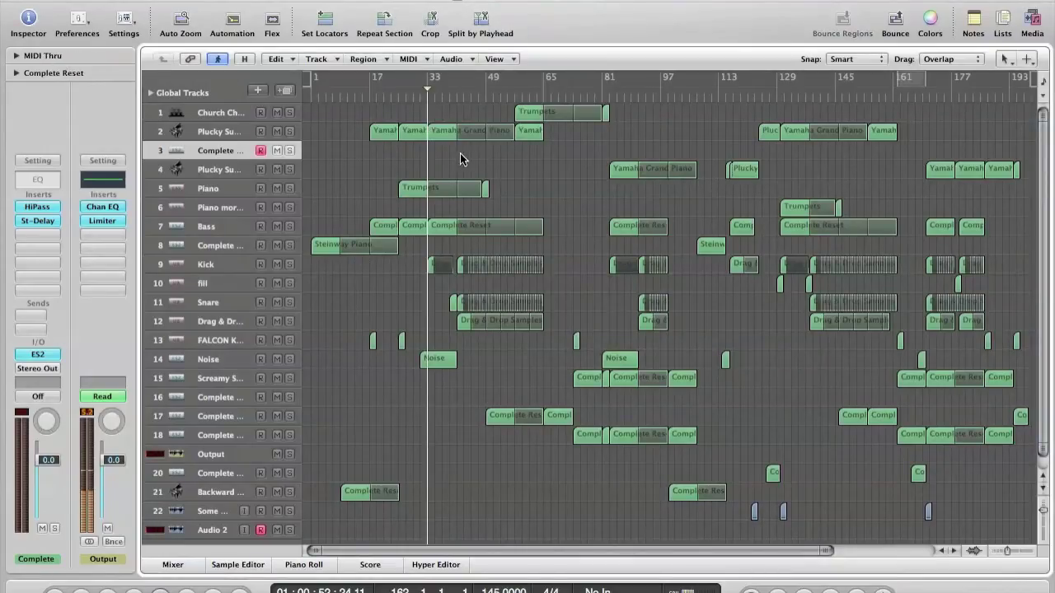
- Copy the Plucky SuperSaw track's regions at bars 25 and 33 to the new synth track without their automation data
{"action": "left_click_drag", "start_coordinate": [414, 117], "coordinate": [419, 138]}
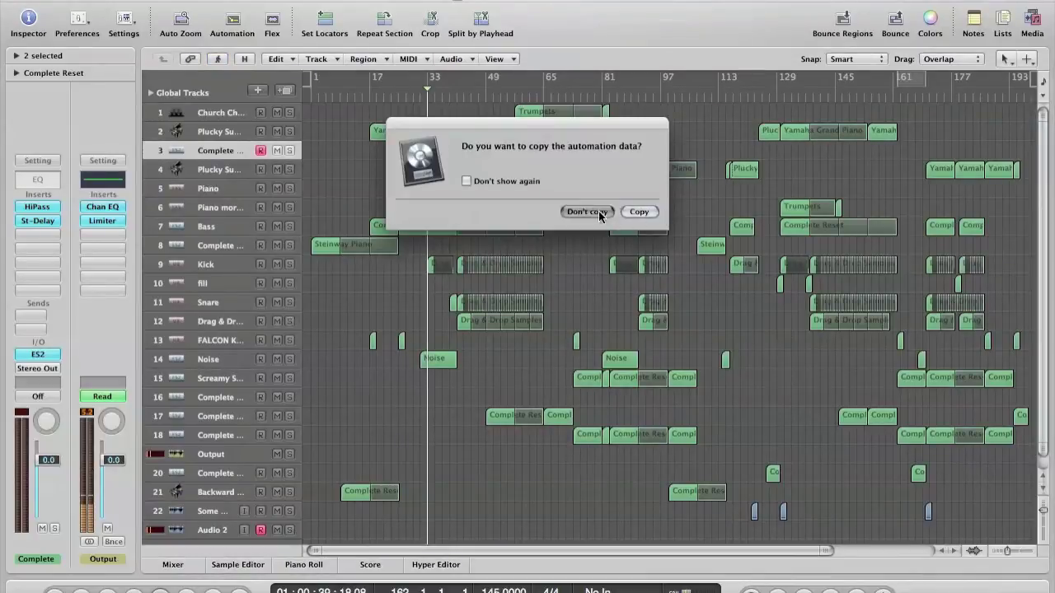
{"action": "left_click", "coordinate": [599, 211]}
- Play the arrangement from bar 25 and compare the new synth track in solo and in the full mix
{"action": "left_click_drag", "start_coordinate": [405, 85], "coordinate": [399, 93]}
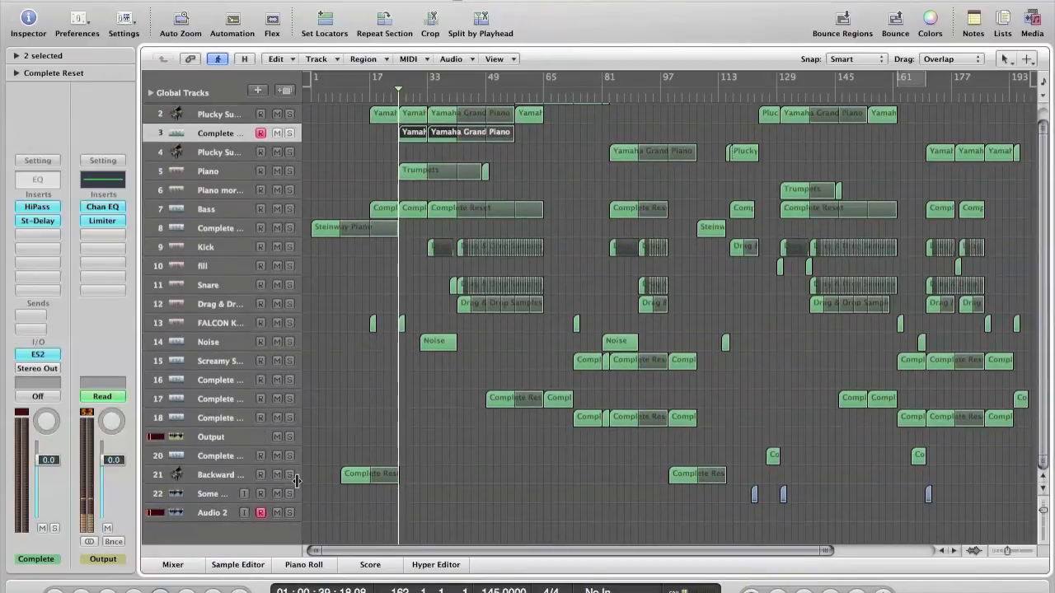
{"action": "scroll", "coordinate": [299, 330], "scroll_direction": "right", "scroll_amount": 3}
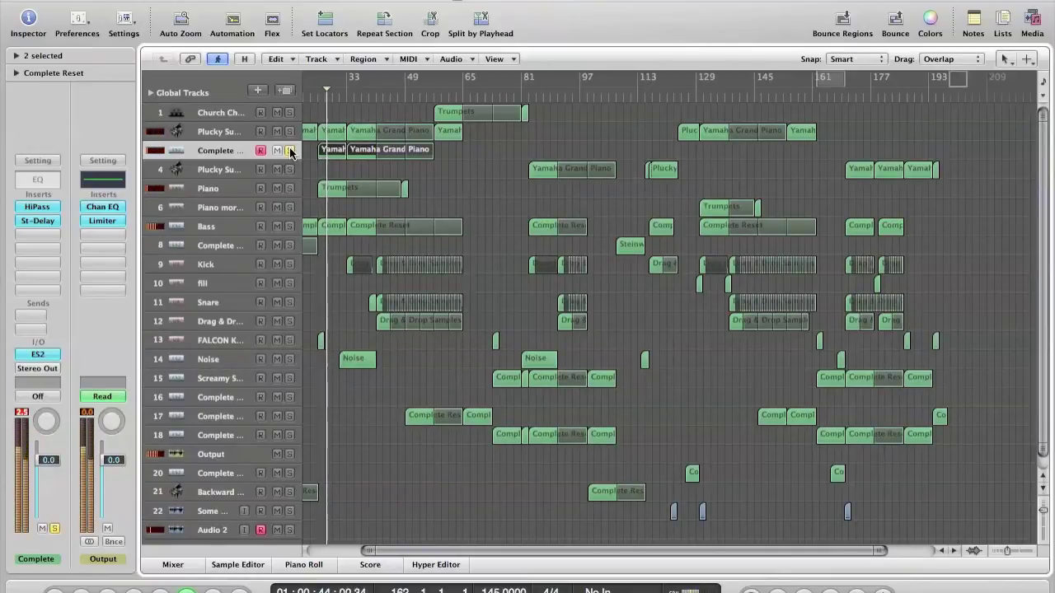
{"action": "left_click", "coordinate": [290, 151]}
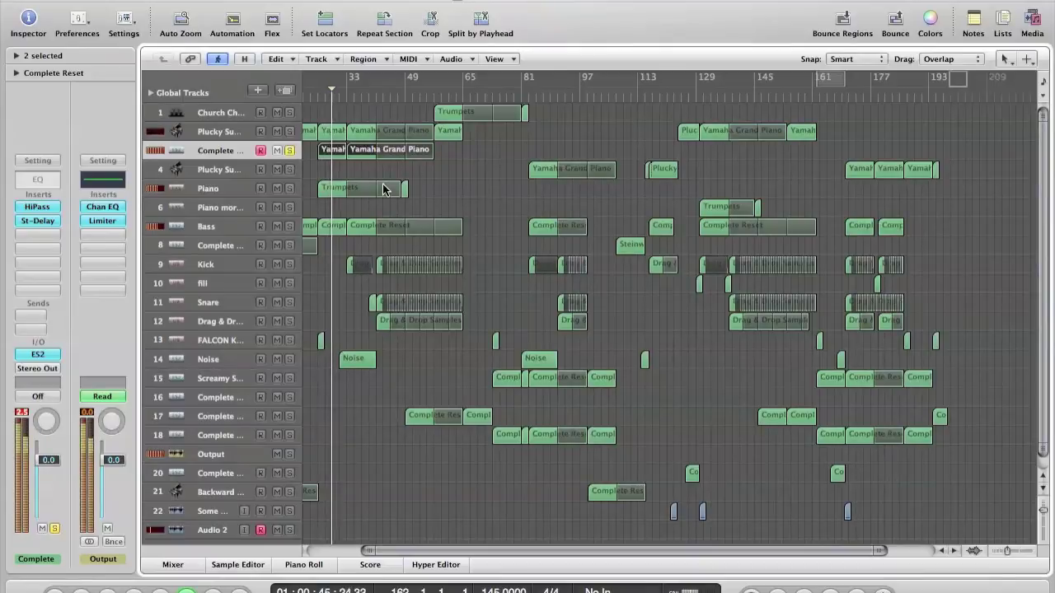
{"action": "scroll", "coordinate": [384, 189], "scroll_direction": "left", "scroll_amount": 2}
{"action": "scroll", "coordinate": [384, 189], "scroll_direction": "left", "scroll_amount": 3}
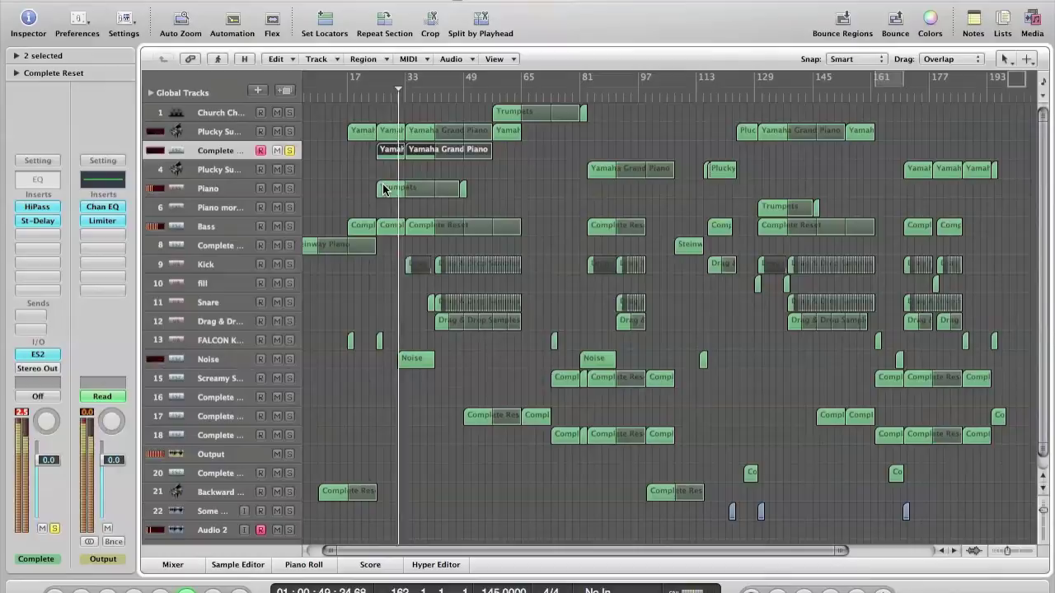
{"action": "left_click", "coordinate": [289, 150]}
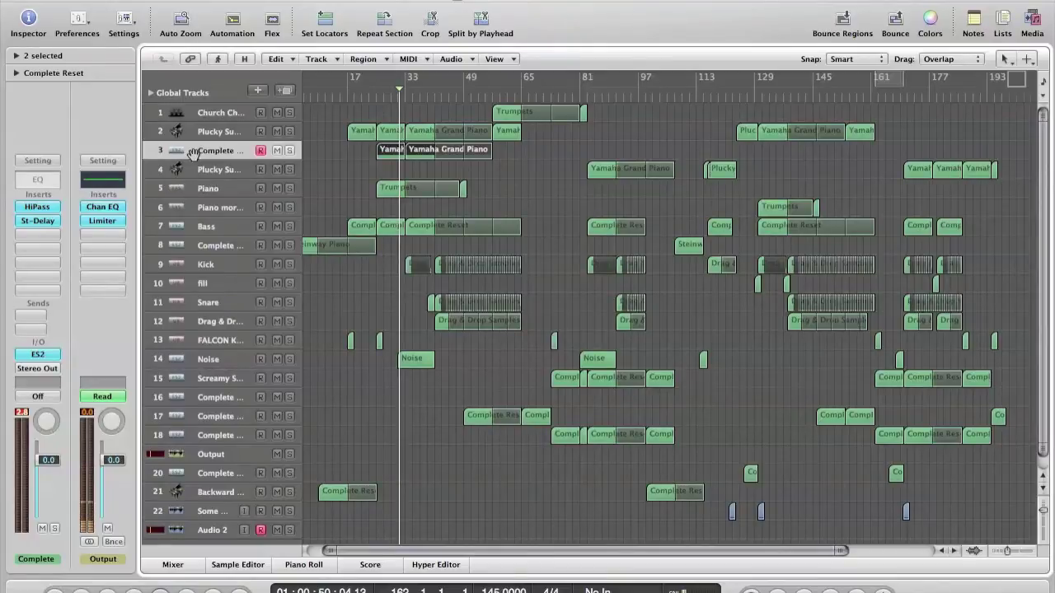
- Lower ES2's volume, check the synth track's level in solo and in the mix, and hide the plug-in window
{"action": "left_click", "coordinate": [38, 355]}
{"action": "left_click_drag", "start_coordinate": [781, 210], "coordinate": [784, 237]}
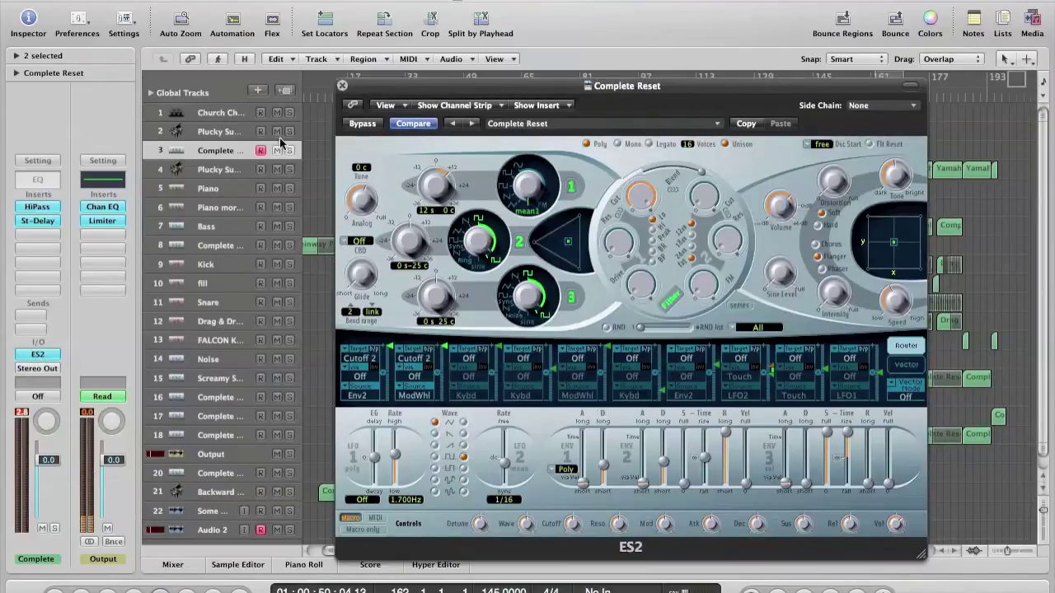
{"action": "left_click", "coordinate": [289, 150]}
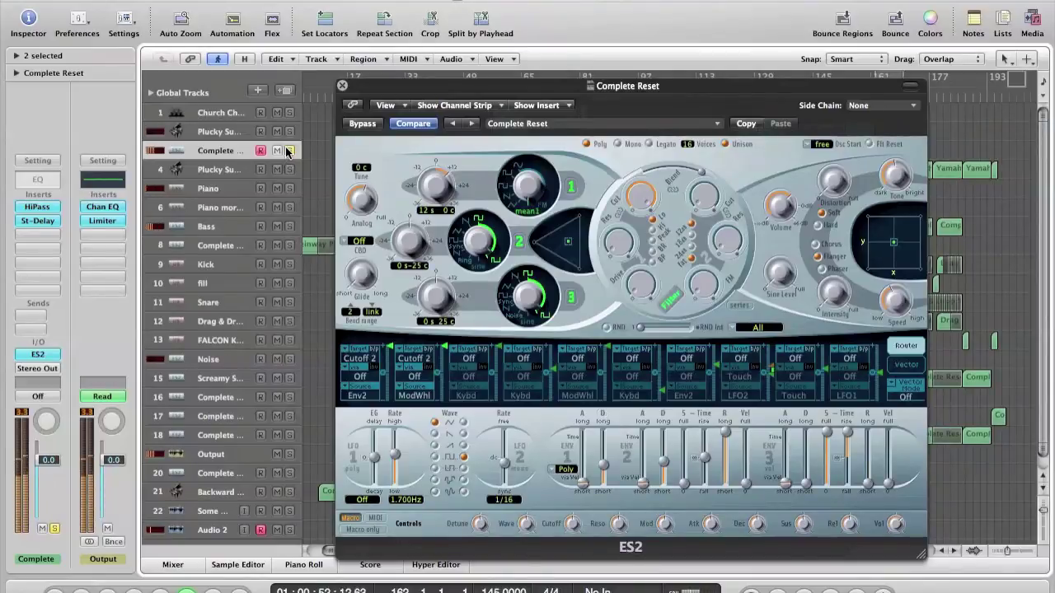
{"action": "left_click", "coordinate": [289, 151]}
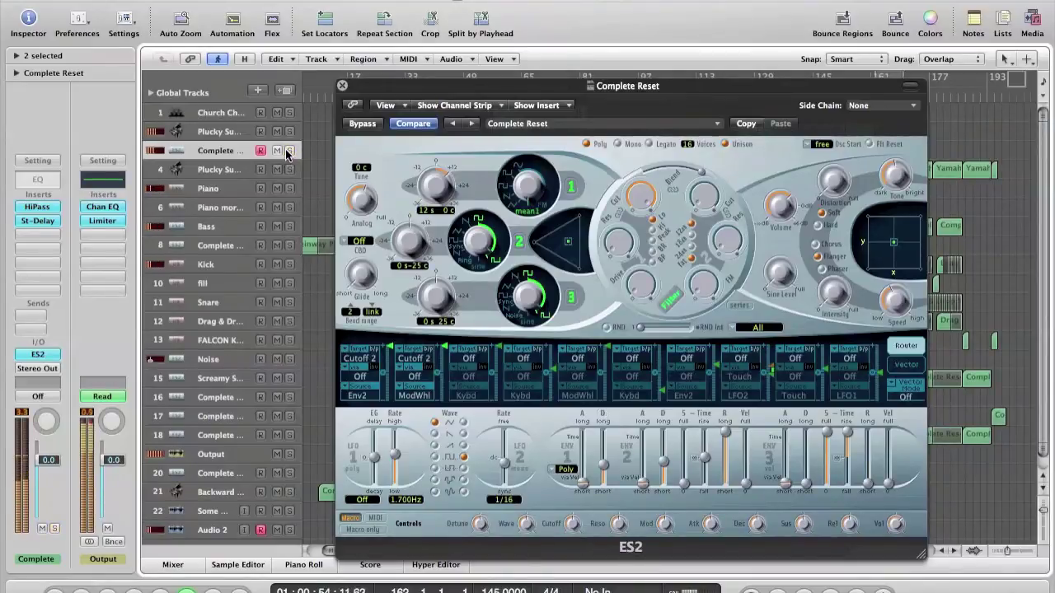
{"action": "left_click_drag", "start_coordinate": [465, 90], "coordinate": [600, 49]}
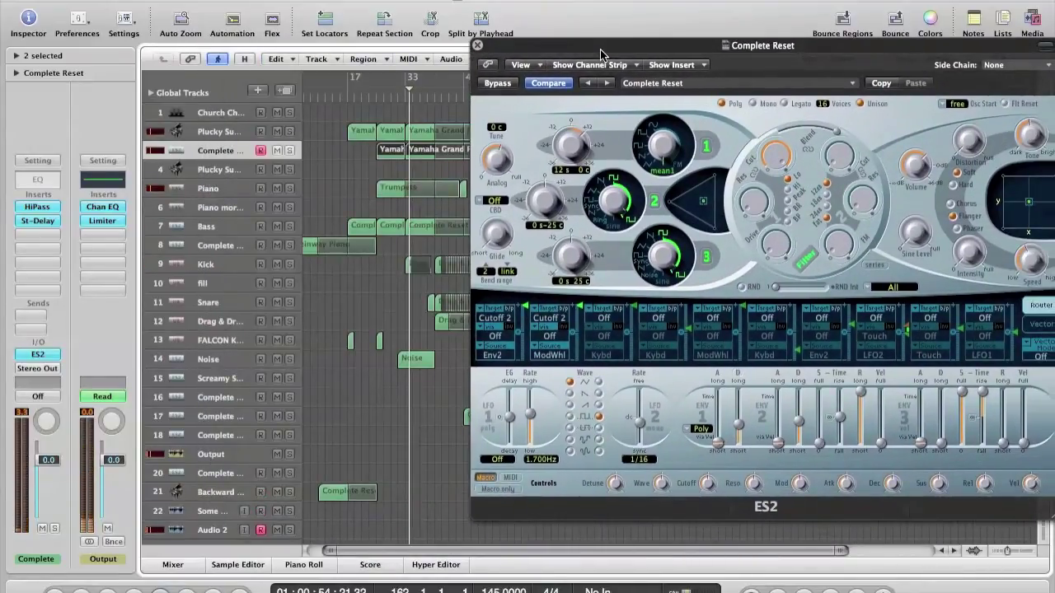
{"action": "left_click", "coordinate": [350, 112]}
{"action": "key", "text": "v"}
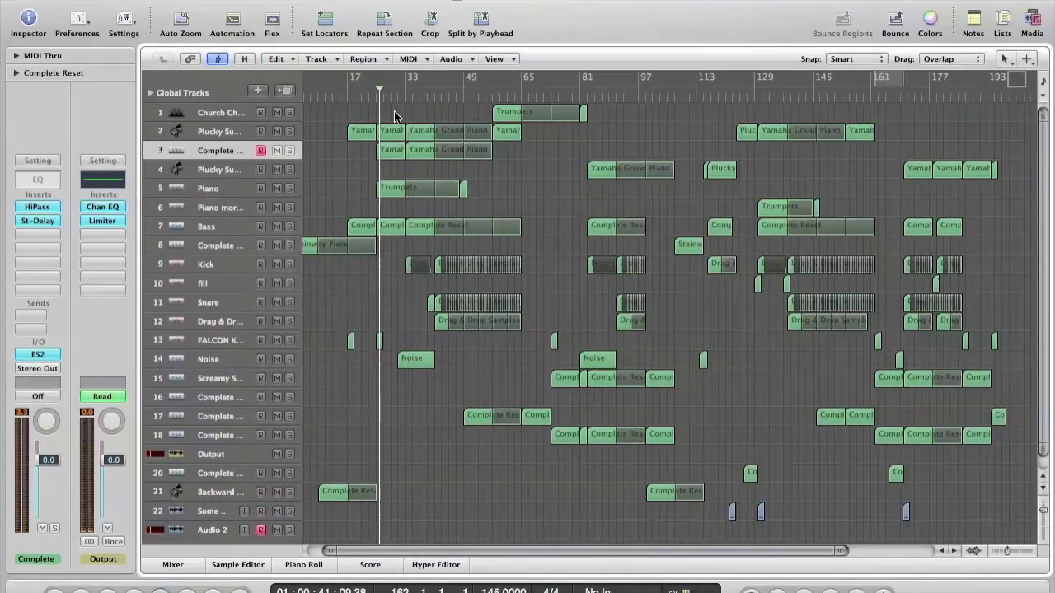
- Mute the new synth track to hear the original Plucky SuperSaw, inspect that track's side-chained Compressor, and unmute the new track
{"action": "left_click", "coordinate": [278, 151]}
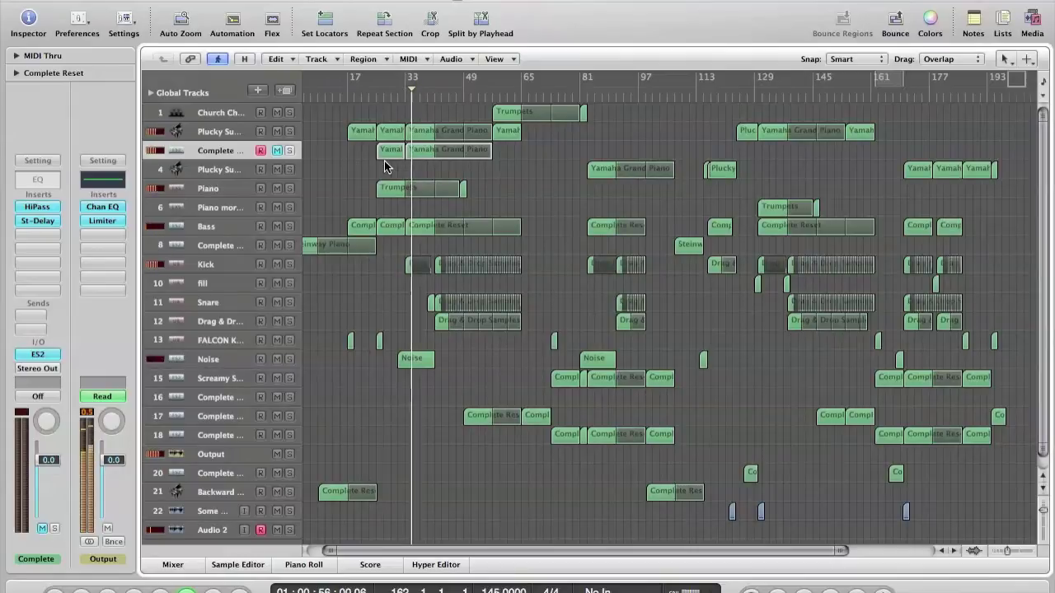
{"action": "key", "text": "Up"}
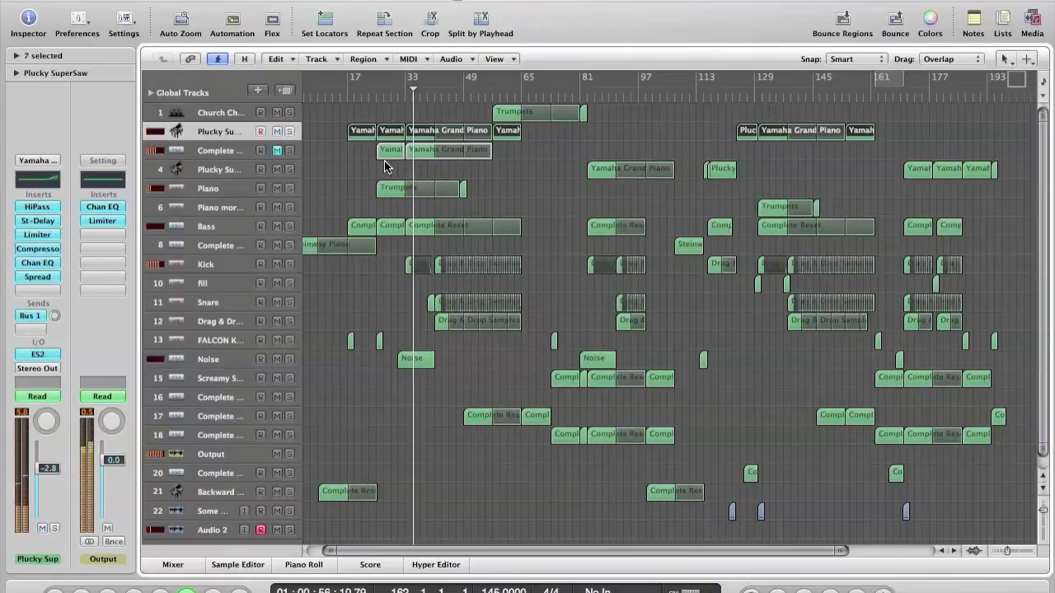
{"action": "left_click", "coordinate": [45, 253]}
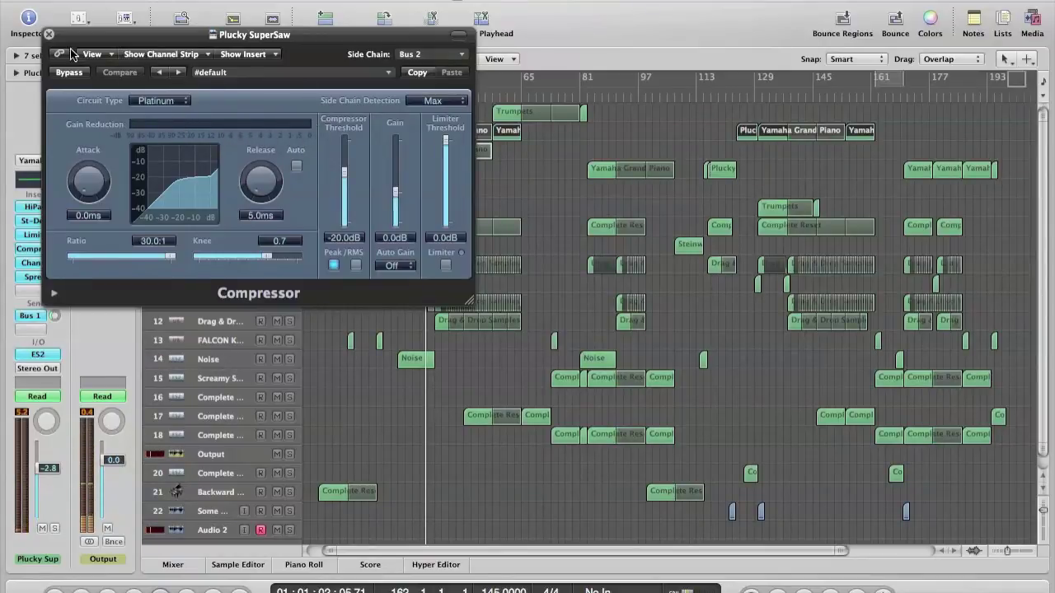
{"action": "left_click", "coordinate": [49, 34]}
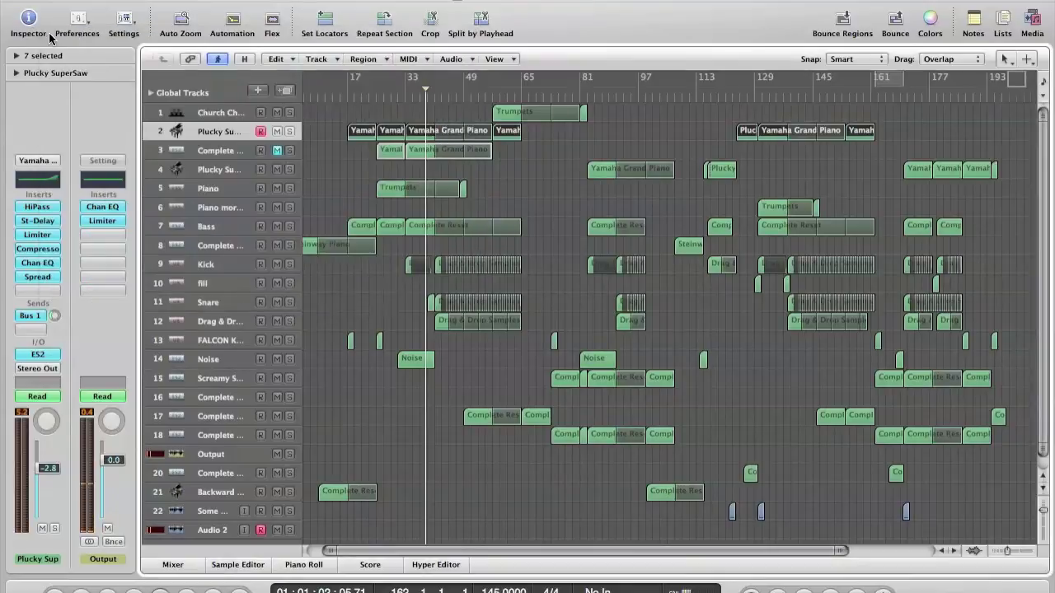
{"action": "left_click", "coordinate": [404, 172]}
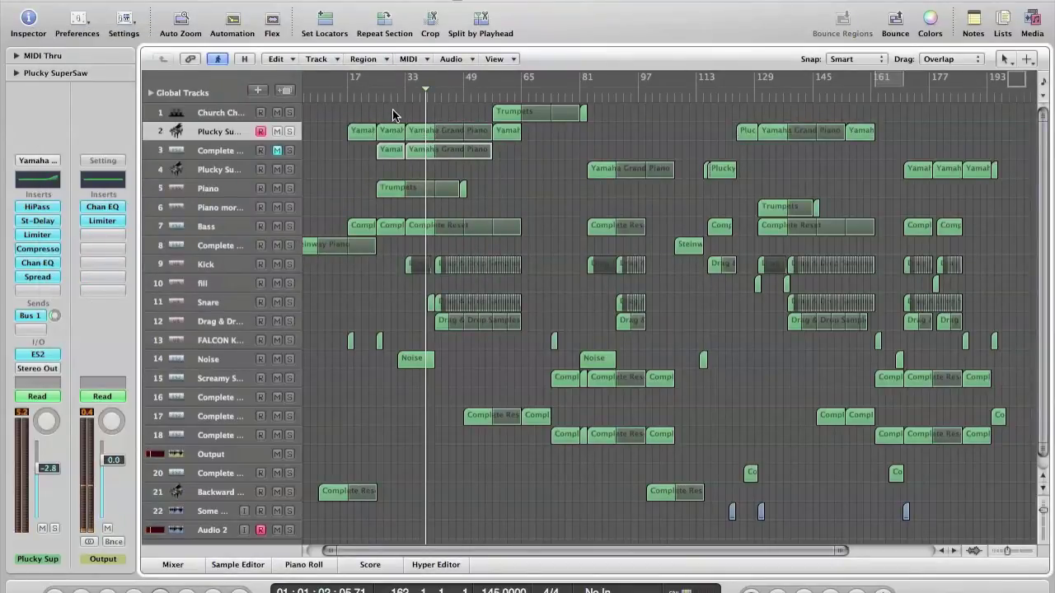
{"action": "left_click", "coordinate": [278, 151]}
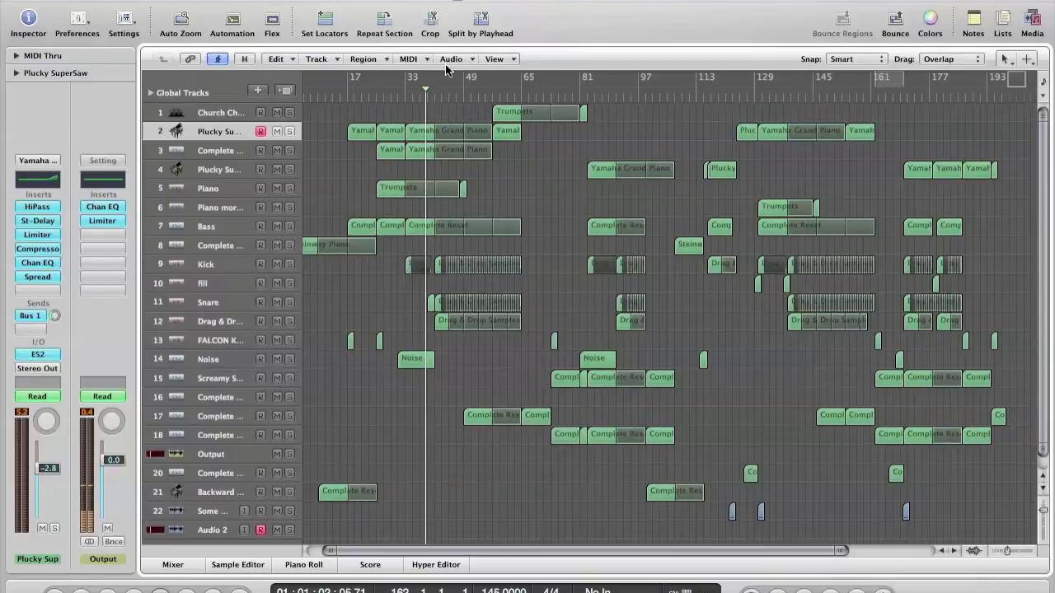
- Move the playhead to bar 25 and insert a Compressor after the stereo delay on the new synth track
{"action": "left_click_drag", "start_coordinate": [418, 95], "coordinate": [370, 99]}
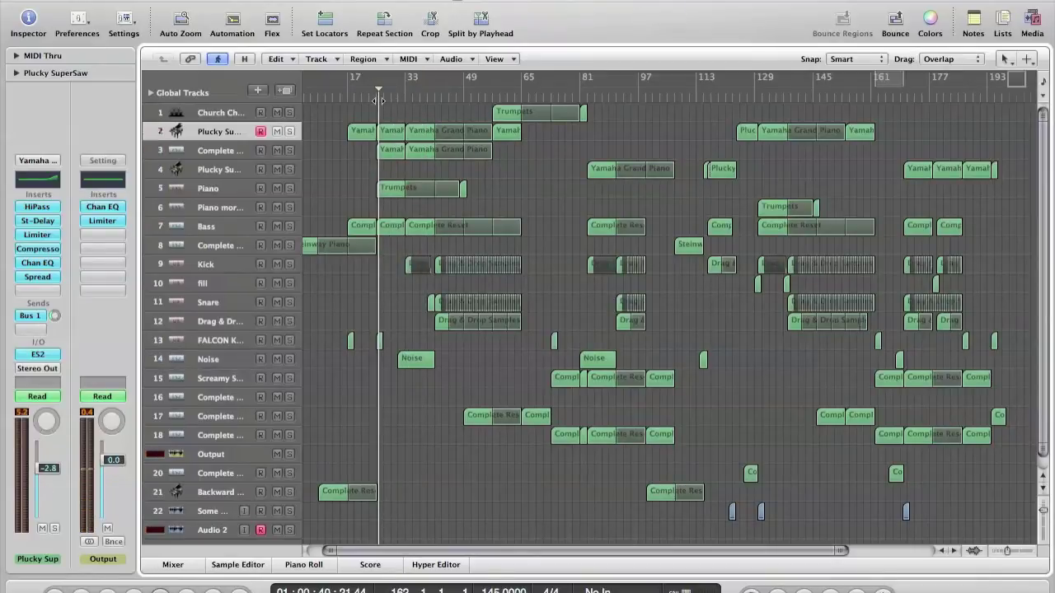
{"action": "left_click", "coordinate": [208, 145]}
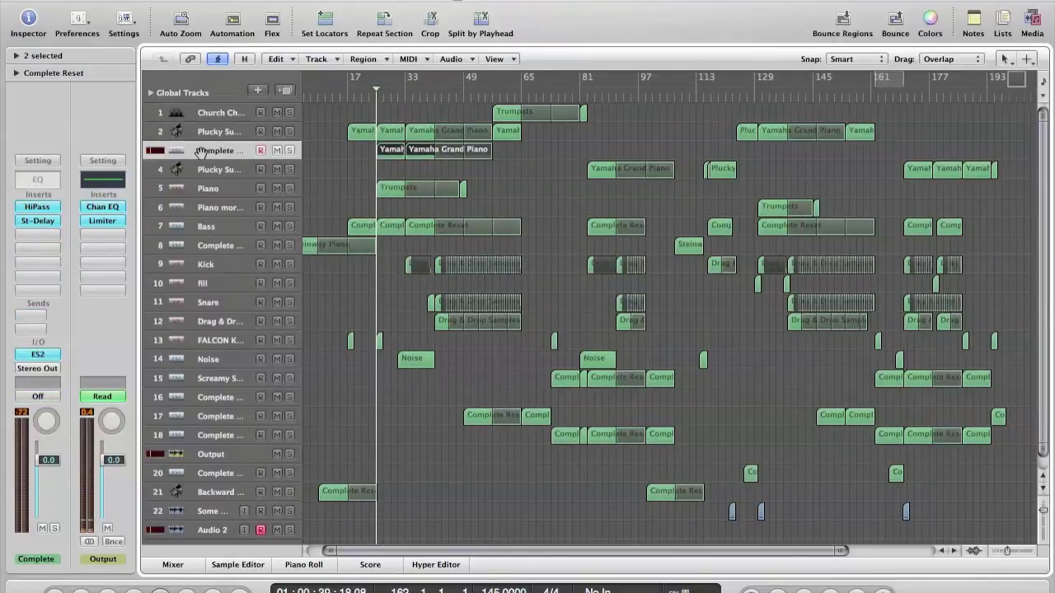
{"action": "left_click", "coordinate": [29, 237]}
{"action": "mouse_move", "coordinate": [49, 289]}
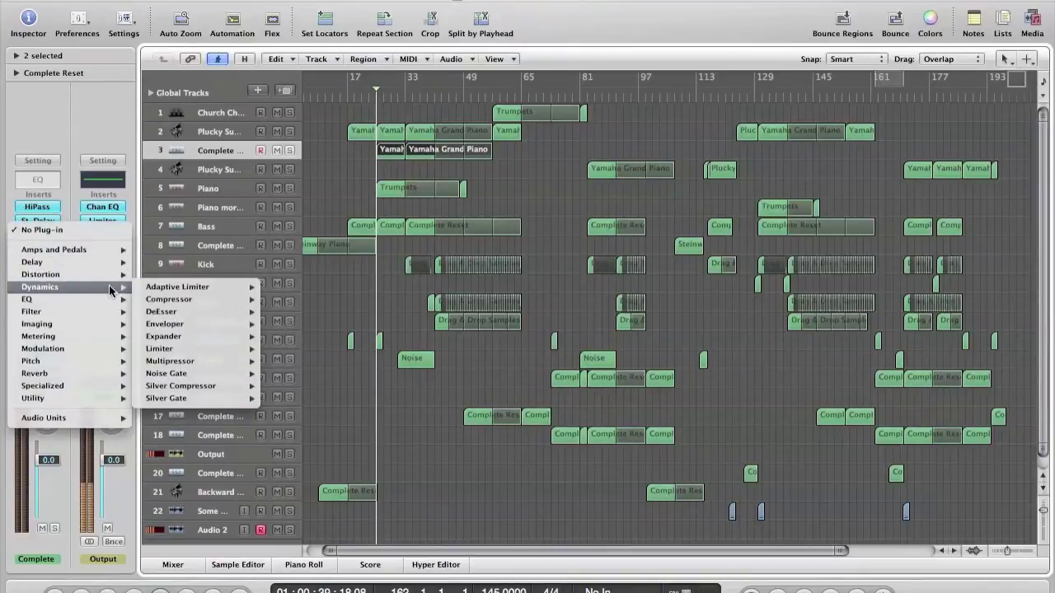
{"action": "mouse_move", "coordinate": [192, 297]}
{"action": "left_click", "coordinate": [269, 302]}
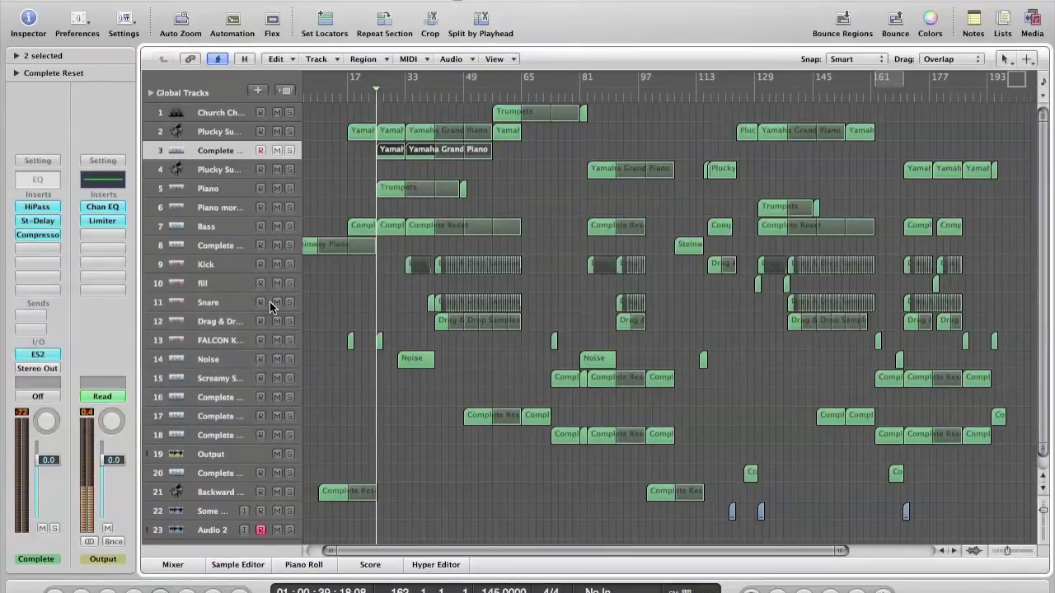
- Examine the Kick channel's Bus 2 send and its output routing to Aux 2 in the Mixer
{"action": "left_click_drag", "start_coordinate": [214, 33], "coordinate": [402, 42]}
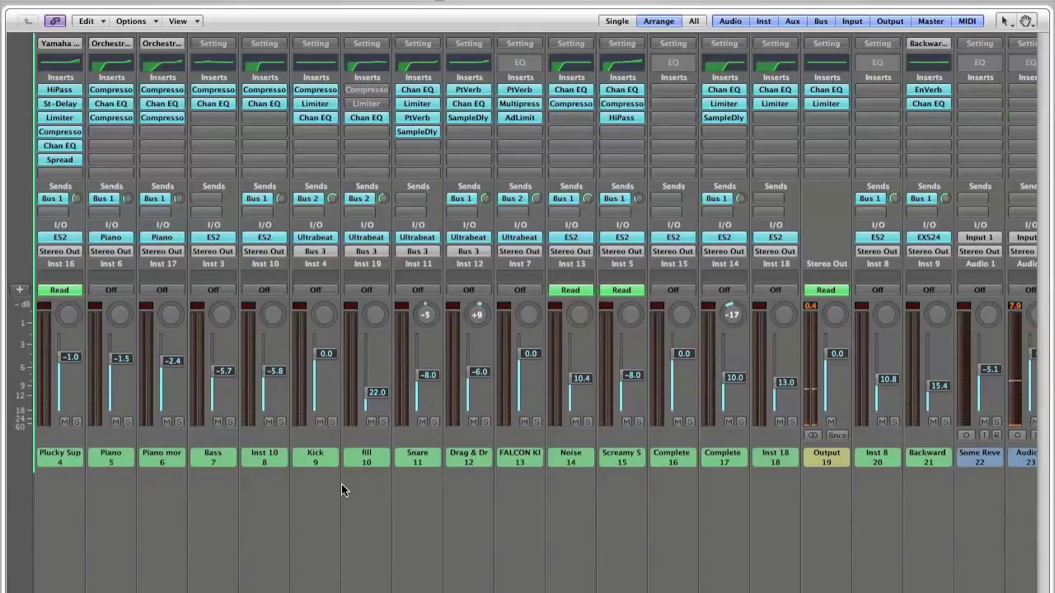
{"action": "left_click", "coordinate": [308, 456]}
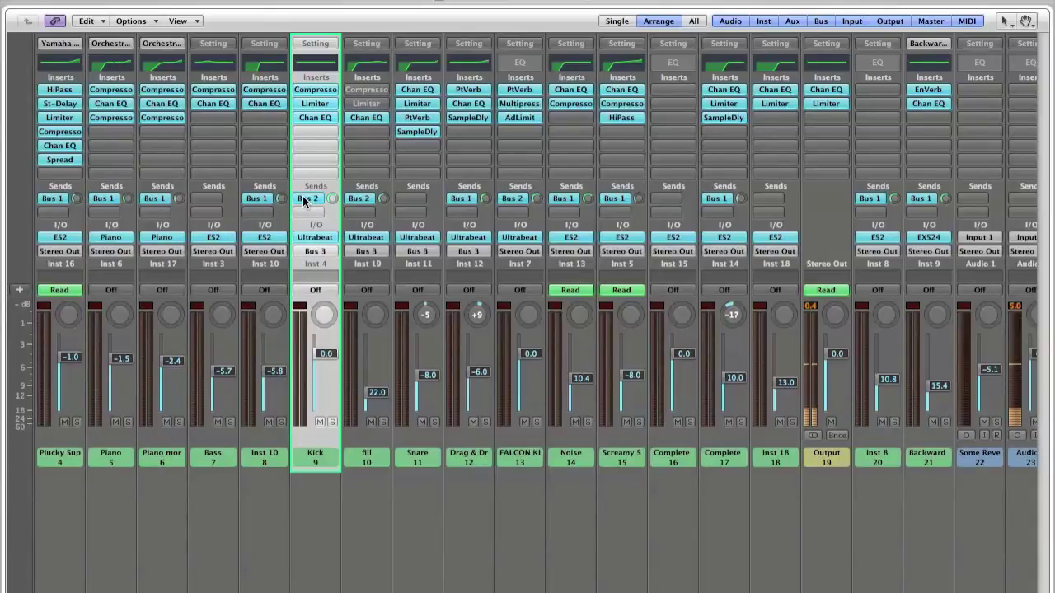
{"action": "scroll", "coordinate": [322, 200], "scroll_direction": "right", "scroll_amount": 1}
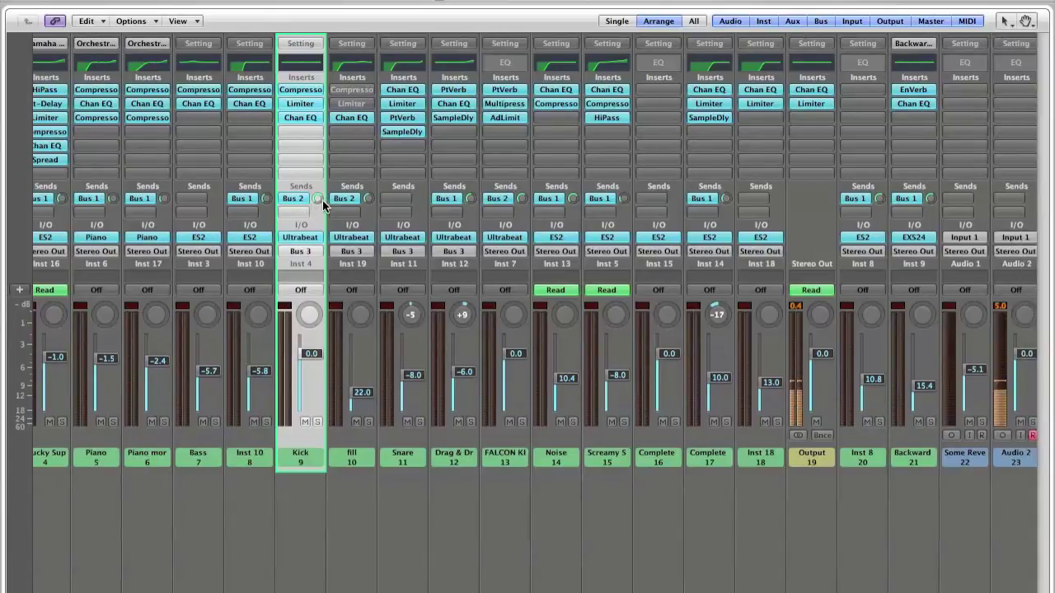
{"action": "scroll", "coordinate": [322, 200], "scroll_direction": "right", "scroll_amount": 5}
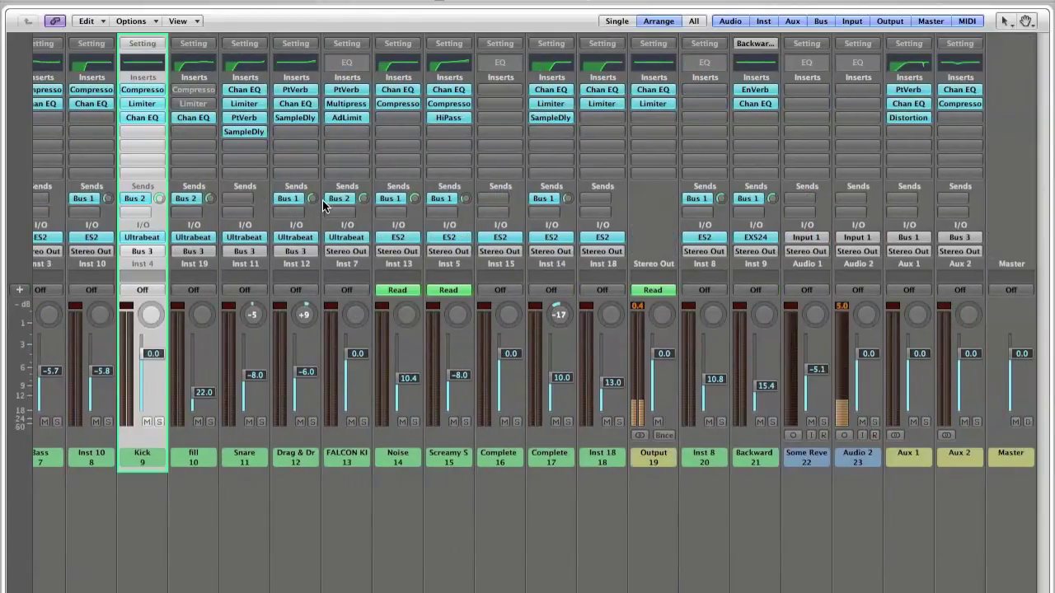
{"action": "left_click", "coordinate": [956, 457]}
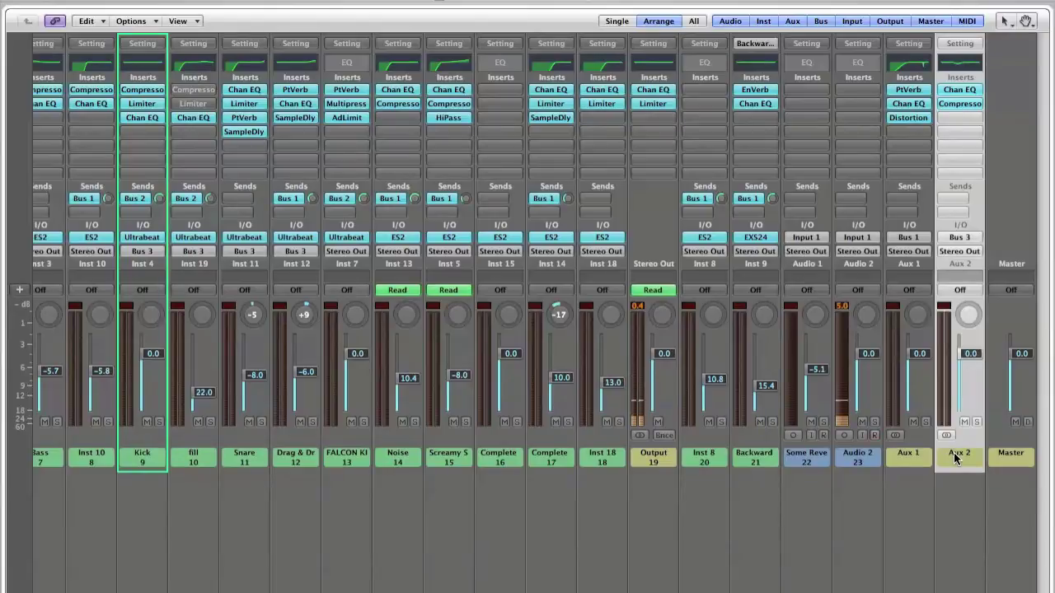
{"action": "scroll", "coordinate": [765, 457], "scroll_direction": "left", "scroll_amount": 1}
{"action": "scroll", "coordinate": [763, 459], "scroll_direction": "left", "scroll_amount": 2}
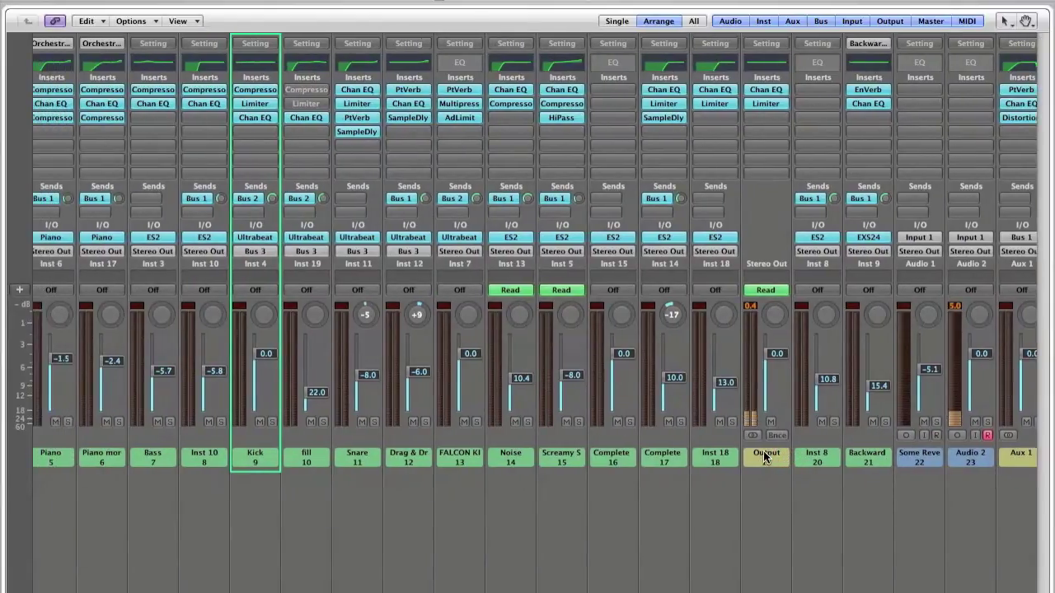
{"action": "left_click", "coordinate": [272, 199]}
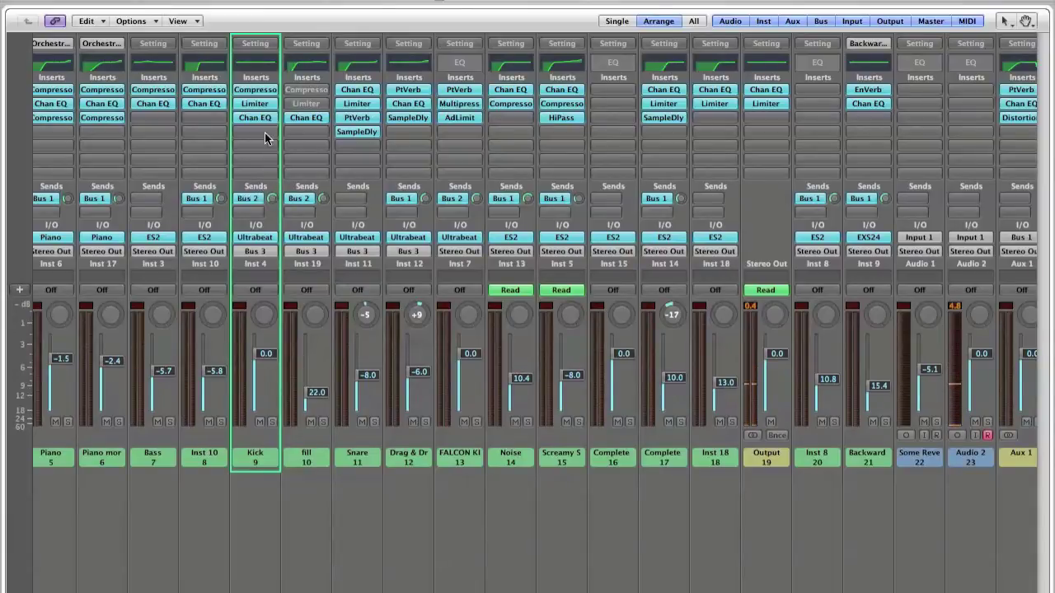
{"action": "scroll", "coordinate": [266, 132], "scroll_direction": "left", "scroll_amount": 2}
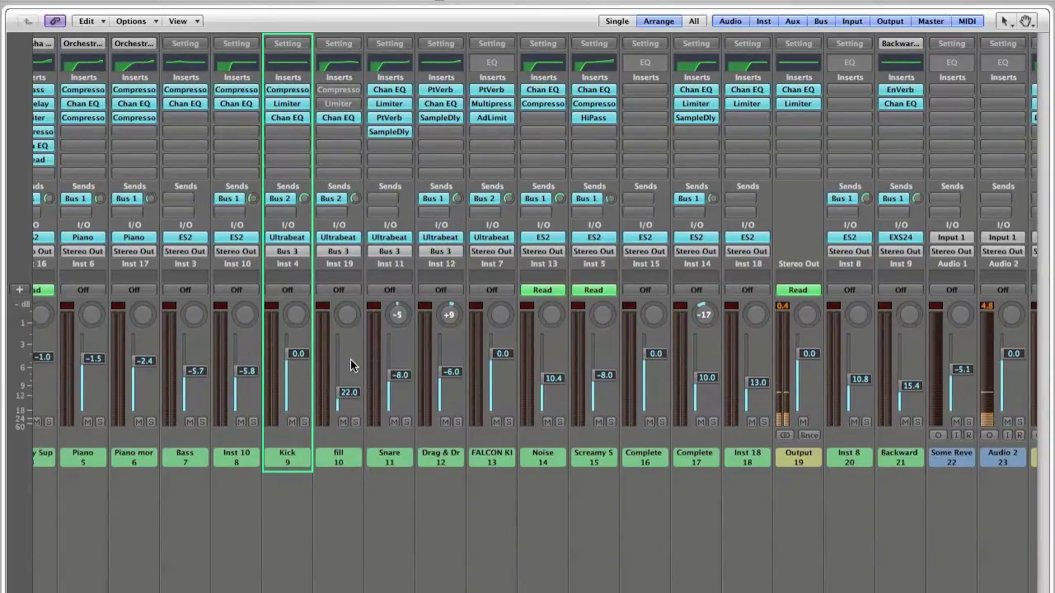
{"action": "key", "text": "super+w"}
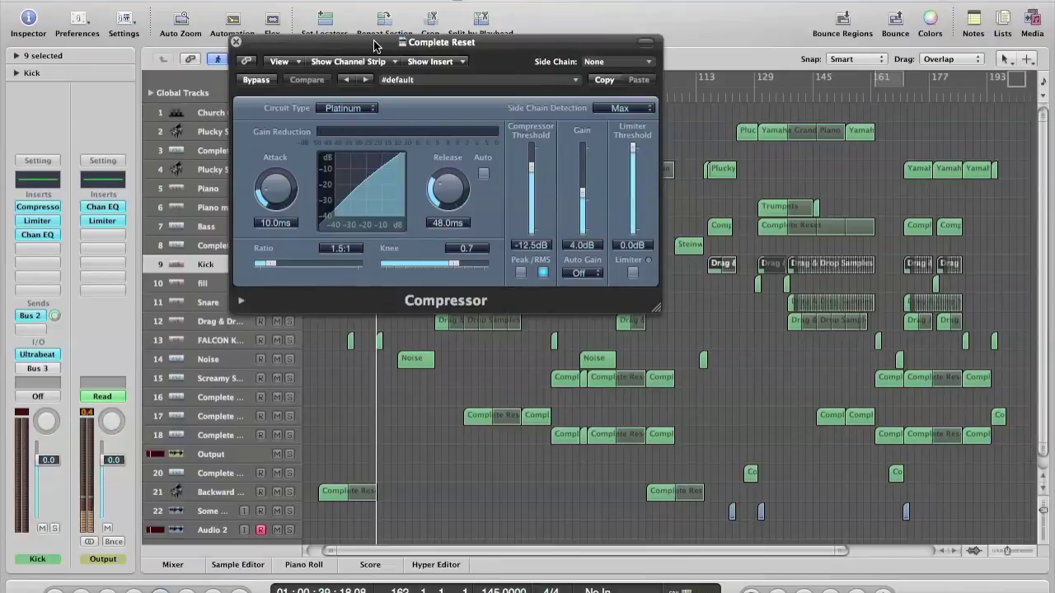
- Set the side chain source of the new synth track's Compressor to Bus 2
{"action": "left_click_drag", "start_coordinate": [374, 46], "coordinate": [644, 122]}
{"action": "left_click", "coordinate": [196, 153]}
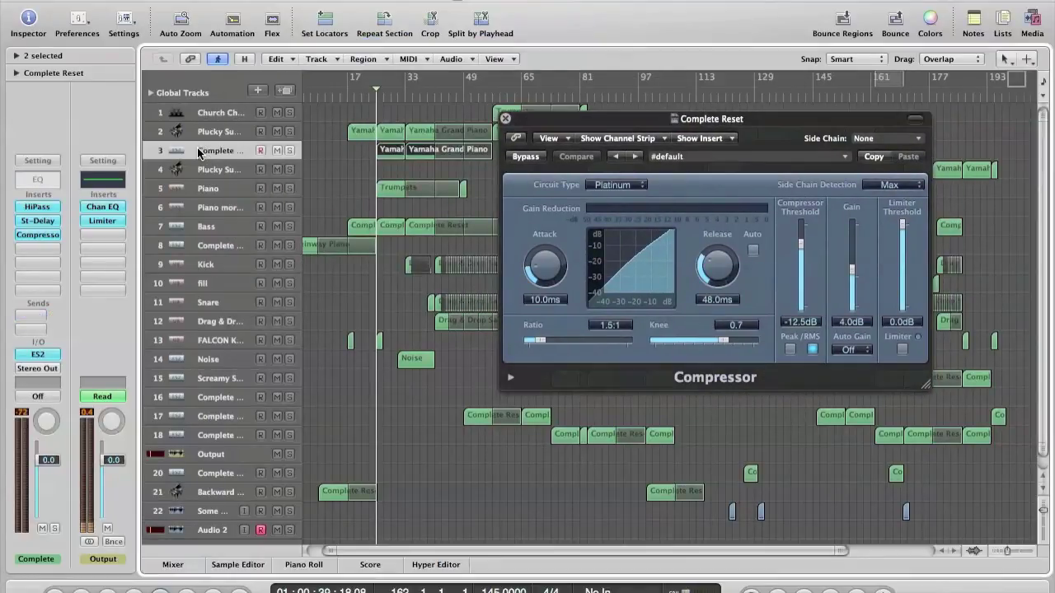
{"action": "left_click_drag", "start_coordinate": [738, 121], "coordinate": [626, 117]}
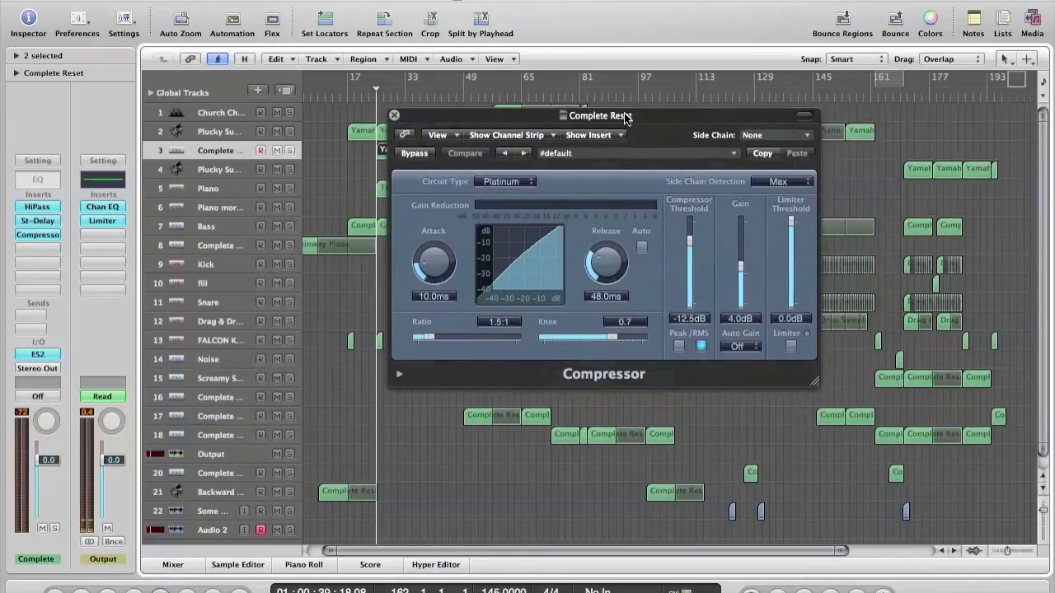
{"action": "left_click", "coordinate": [784, 139]}
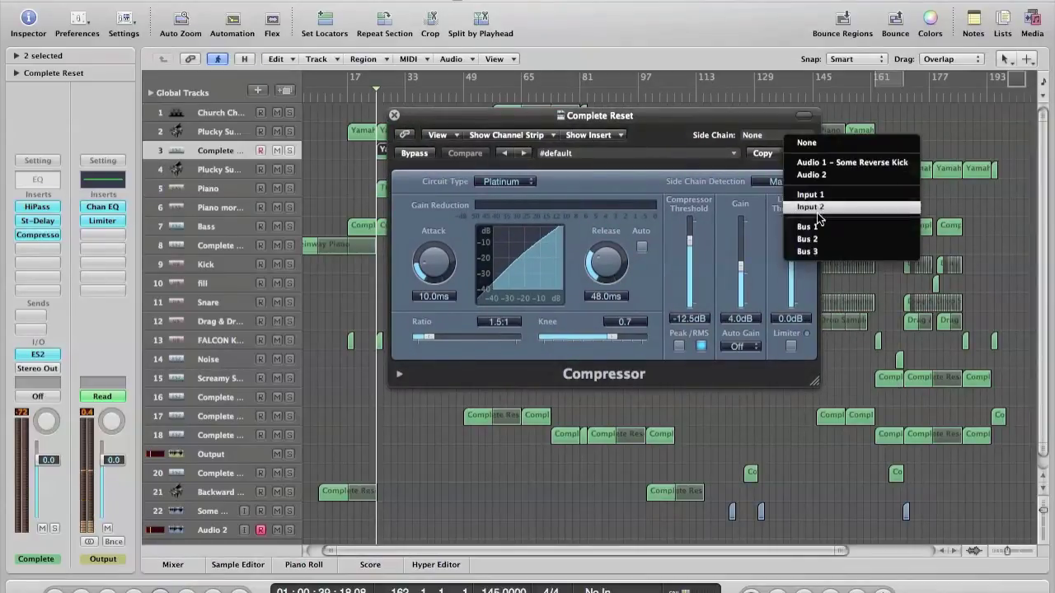
{"action": "left_click", "coordinate": [820, 240]}
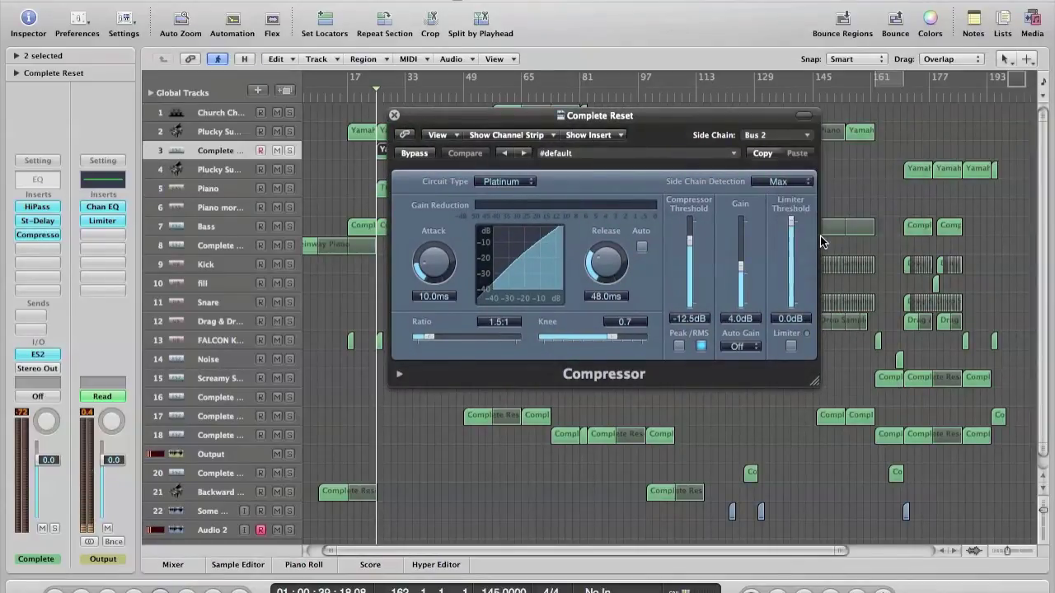
- Set the Compressor's attack to 0.0 ms and release to 5.0 ms, and switch its detection to Peak
{"action": "left_click_drag", "start_coordinate": [434, 262], "coordinate": [445, 311]}
{"action": "left_click_drag", "start_coordinate": [606, 262], "coordinate": [643, 376]}
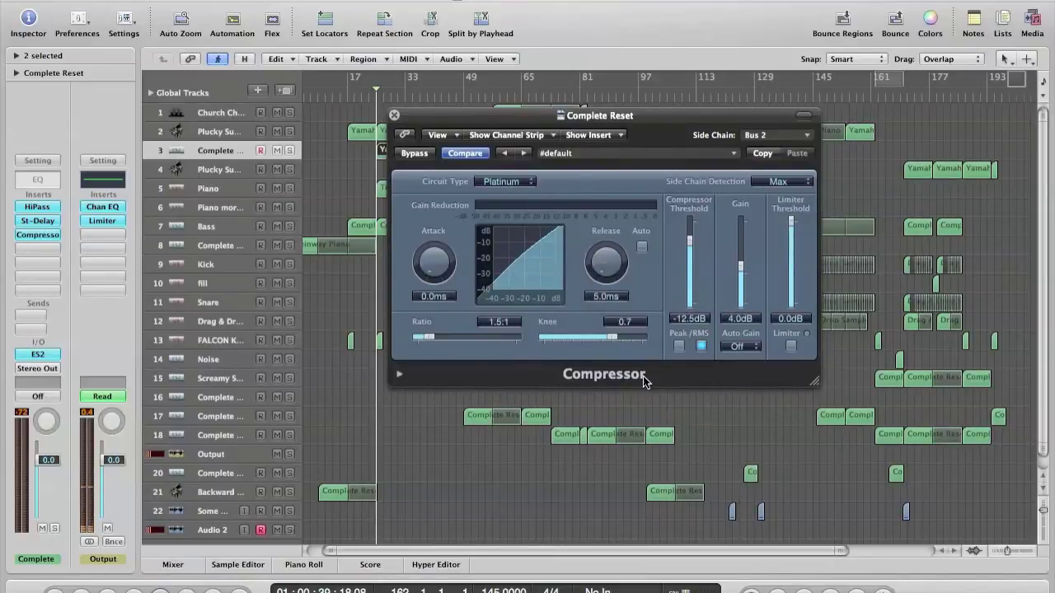
{"action": "left_click", "coordinate": [679, 347]}
{"action": "left_click_drag", "start_coordinate": [493, 118], "coordinate": [664, 79]}
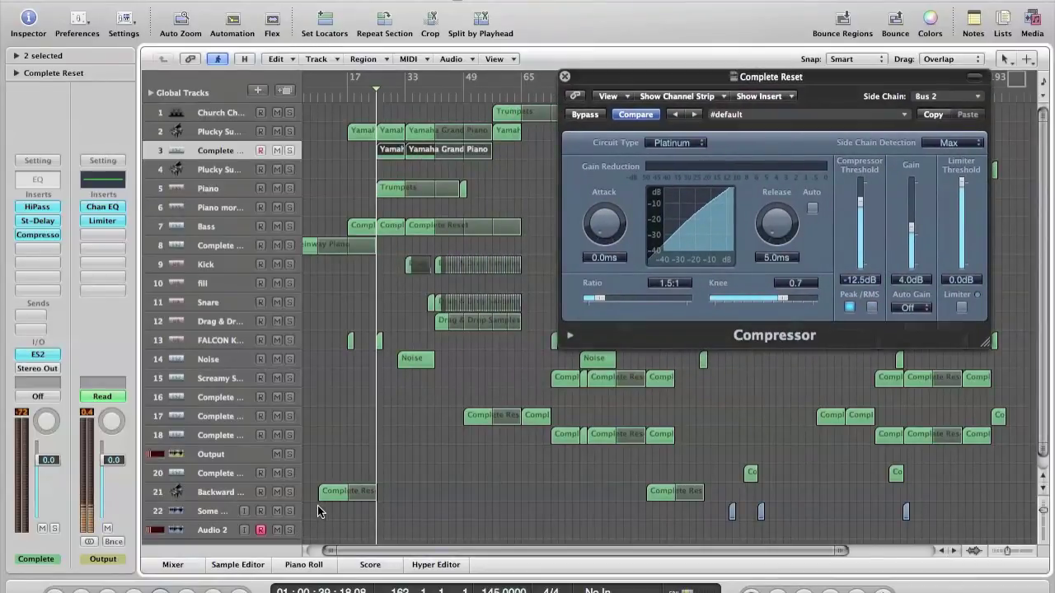
- Solo Audio 2, the new synth track and the Kick track, and play the section where the kick enters
{"action": "scroll", "coordinate": [317, 506], "scroll_direction": "down", "scroll_amount": 1}
{"action": "scroll", "coordinate": [285, 445], "scroll_direction": "up", "scroll_amount": 1}
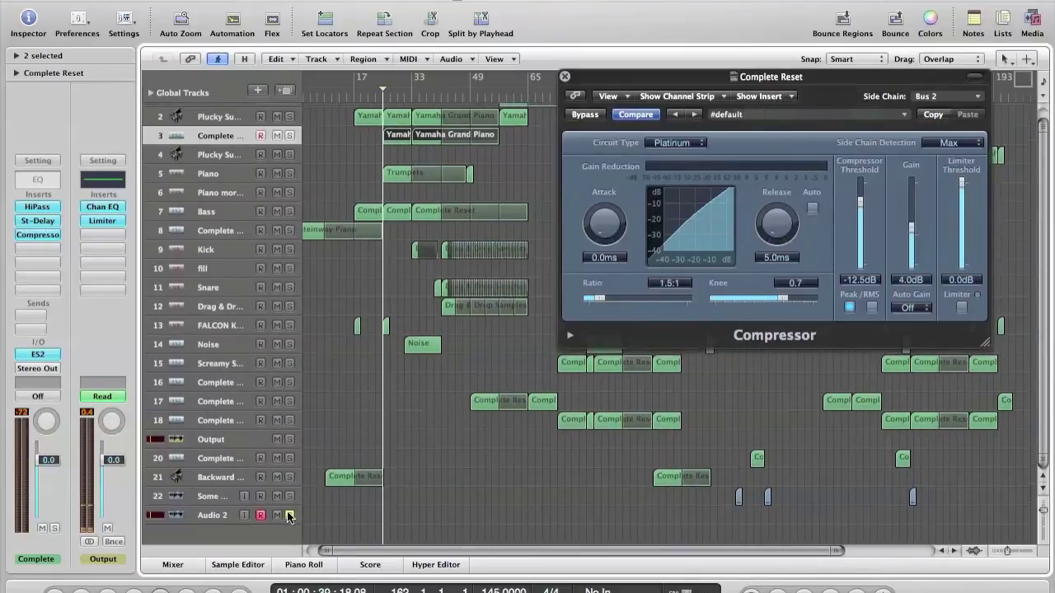
{"action": "scroll", "coordinate": [283, 367], "scroll_direction": "right", "scroll_amount": 3}
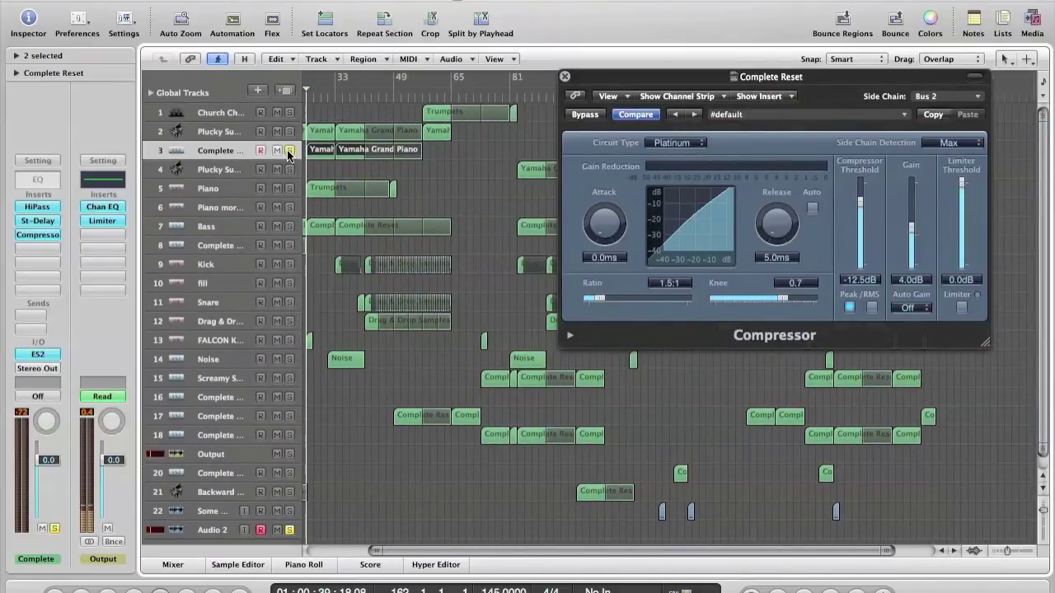
{"action": "scroll", "coordinate": [288, 164], "scroll_direction": "left", "scroll_amount": 3}
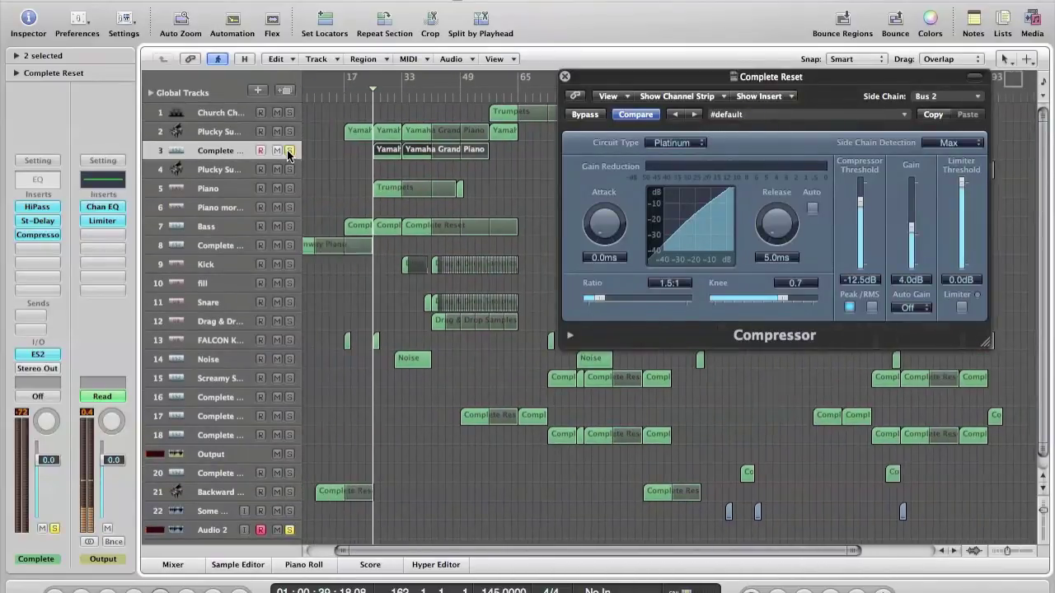
{"action": "left_click", "coordinate": [290, 264]}
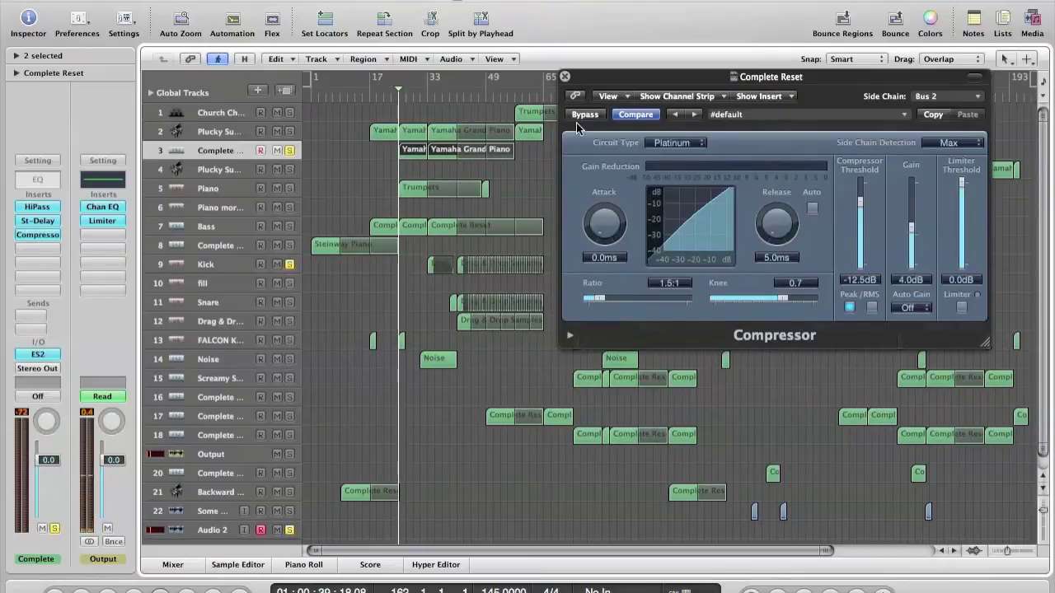
{"action": "key", "text": "space"}
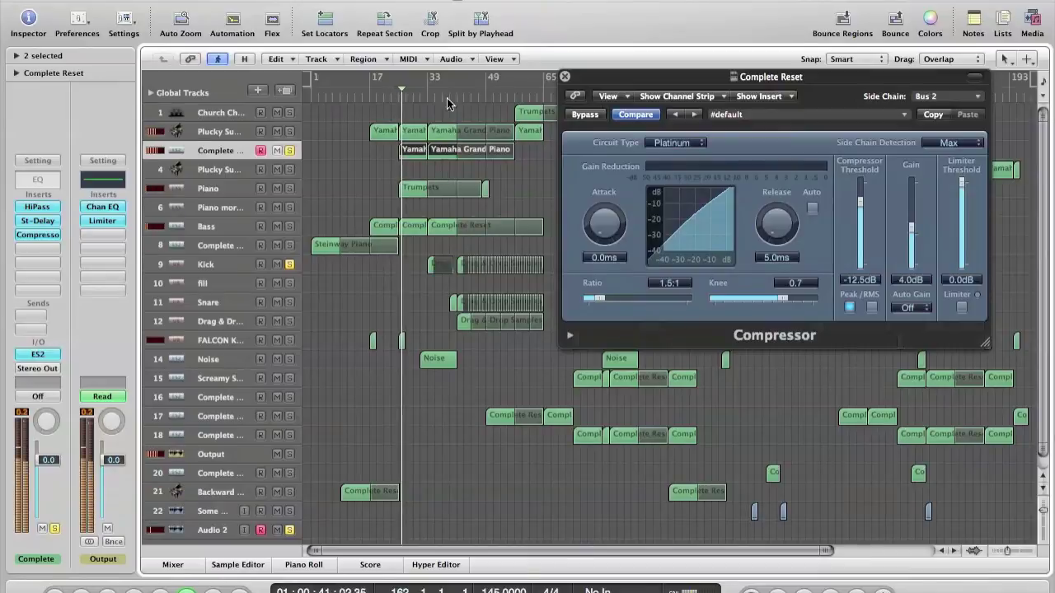
{"action": "left_click", "coordinate": [446, 97]}
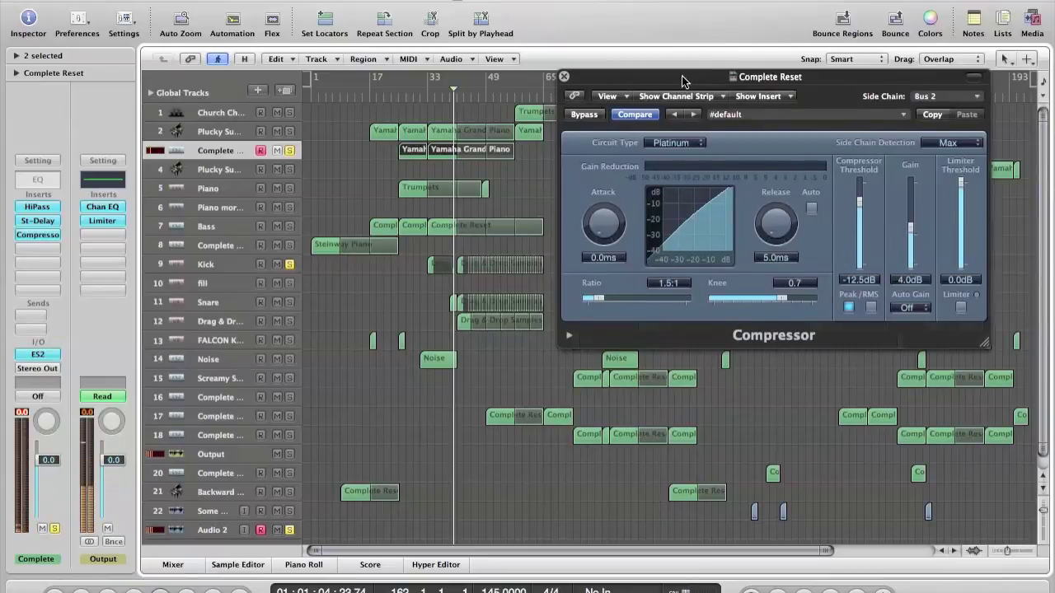
- Set the Compressor's ratio to 30:1, threshold to -27 dB and gain to 0 dB, and close its window
{"action": "left_click_drag", "start_coordinate": [688, 77], "coordinate": [657, 67]}
{"action": "left_click_drag", "start_coordinate": [577, 282], "coordinate": [671, 291]}
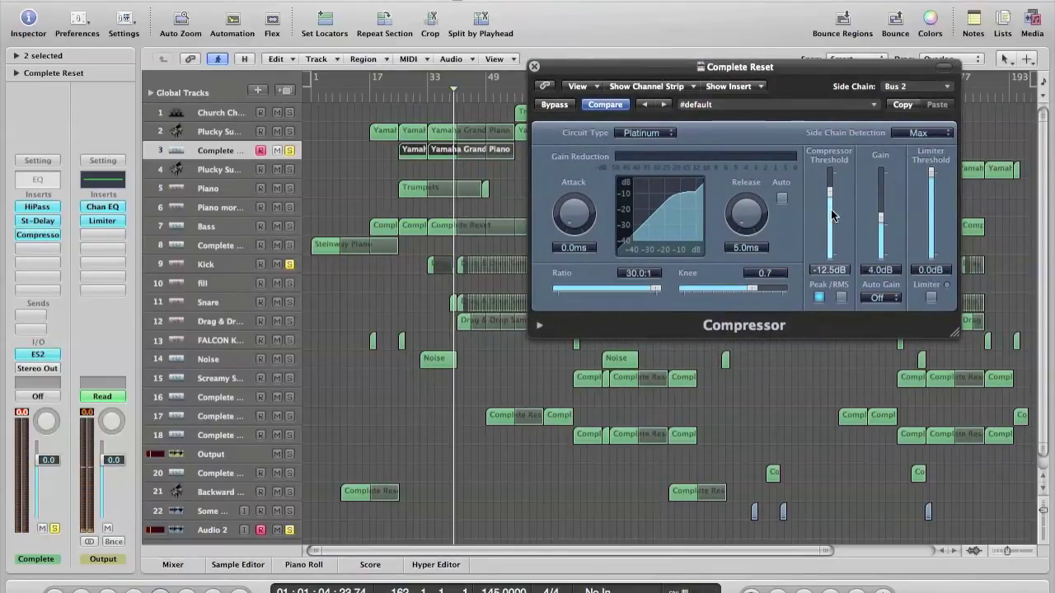
{"action": "left_click_drag", "start_coordinate": [830, 194], "coordinate": [828, 215]}
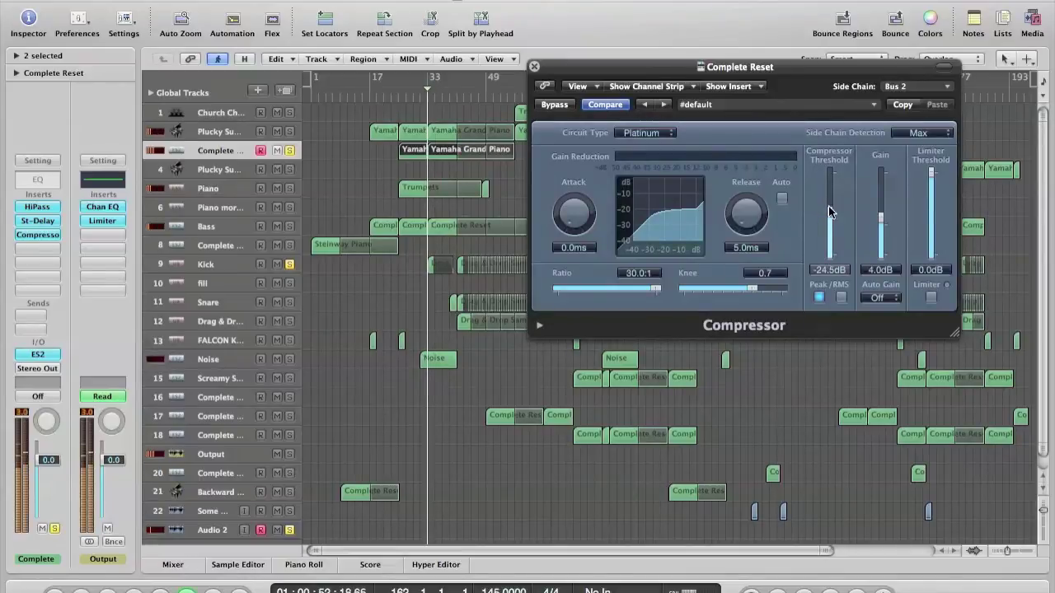
{"action": "mouse_move", "coordinate": [829, 216]}
{"action": "left_mouse_down"}
{"action": "mouse_move", "coordinate": [830, 241]}
{"action": "mouse_move", "coordinate": [827, 219]}
{"action": "left_mouse_up"}
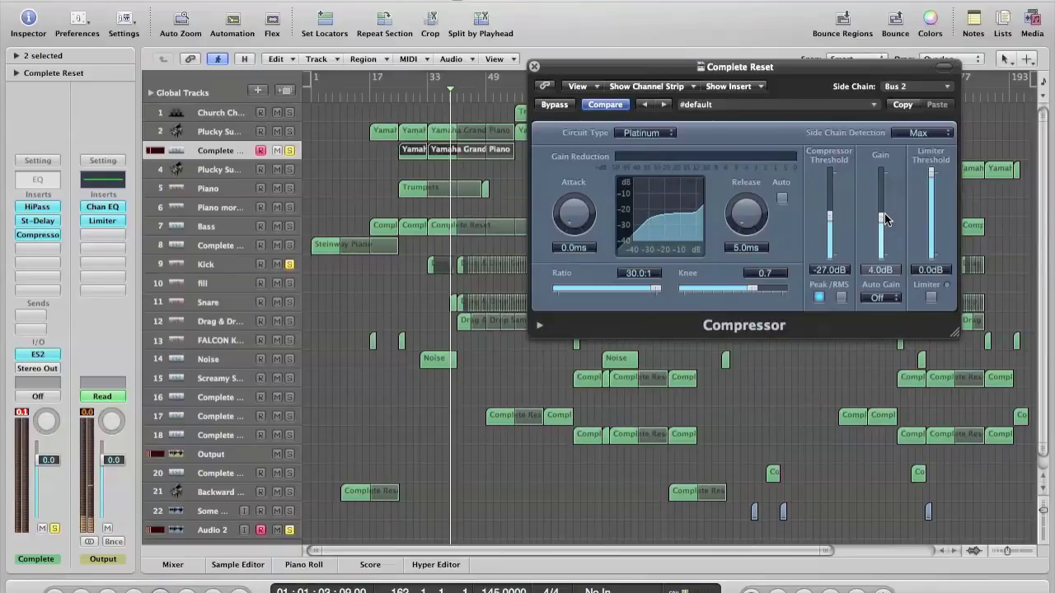
{"action": "left_click_drag", "start_coordinate": [879, 214], "coordinate": [880, 220]}
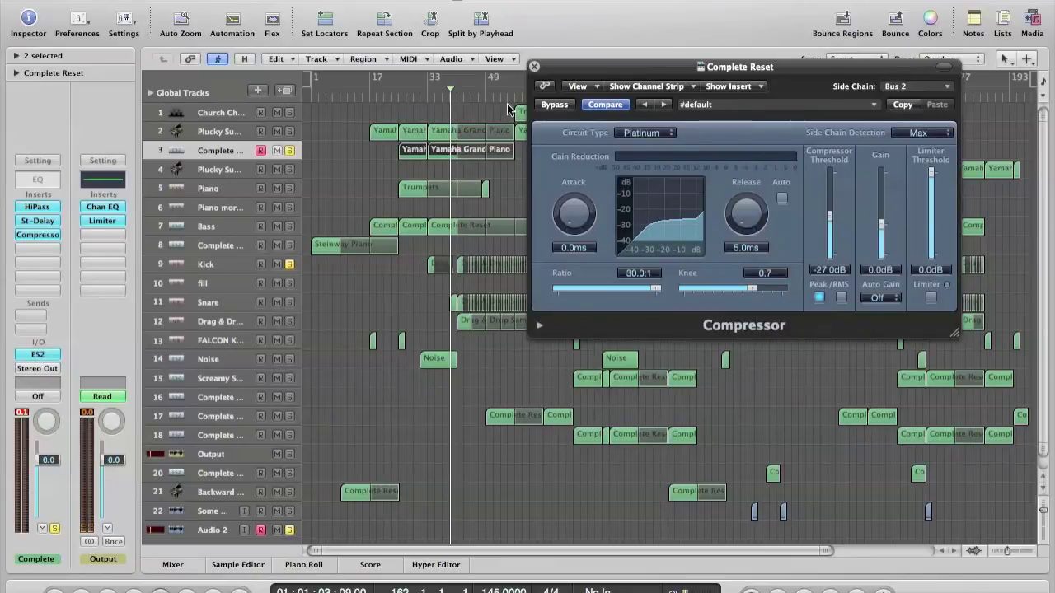
{"action": "left_click", "coordinate": [534, 66]}
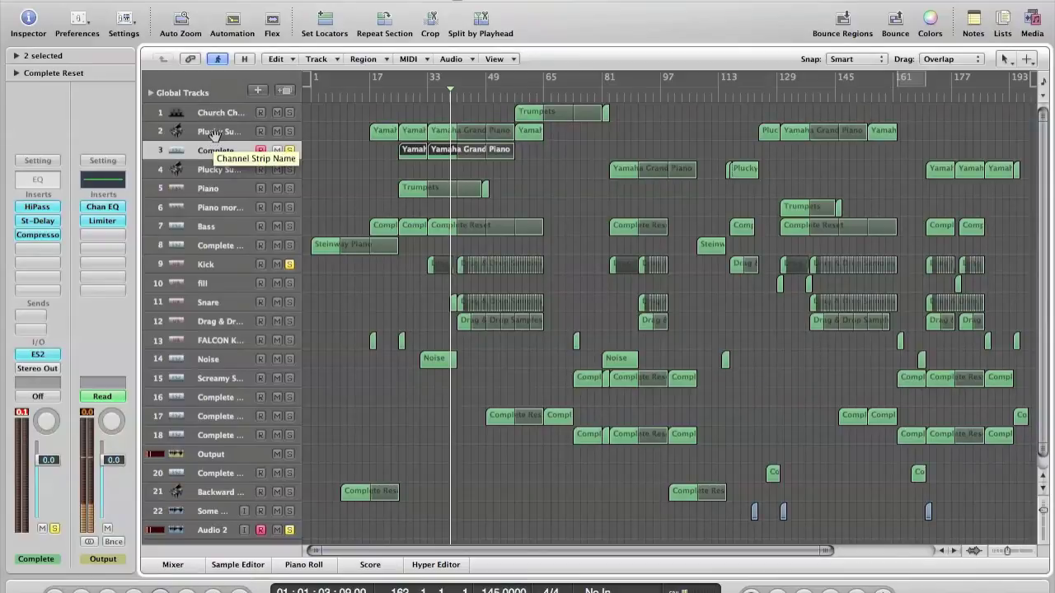
- Add a send to Bus 1 (Aux 1) on the new synth track
{"action": "left_click", "coordinate": [33, 315]}
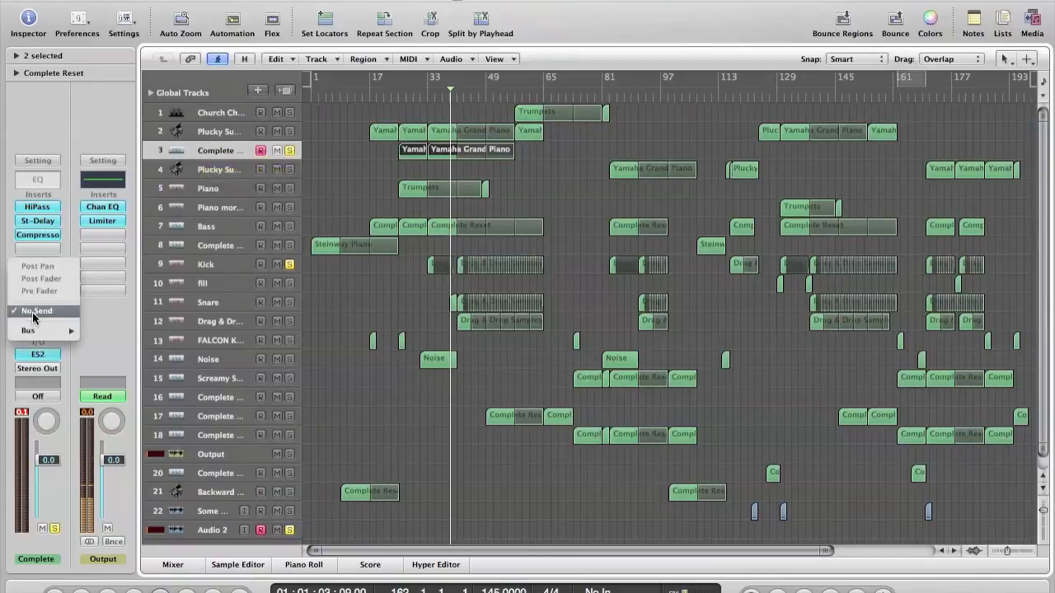
{"action": "mouse_move", "coordinate": [40, 328]}
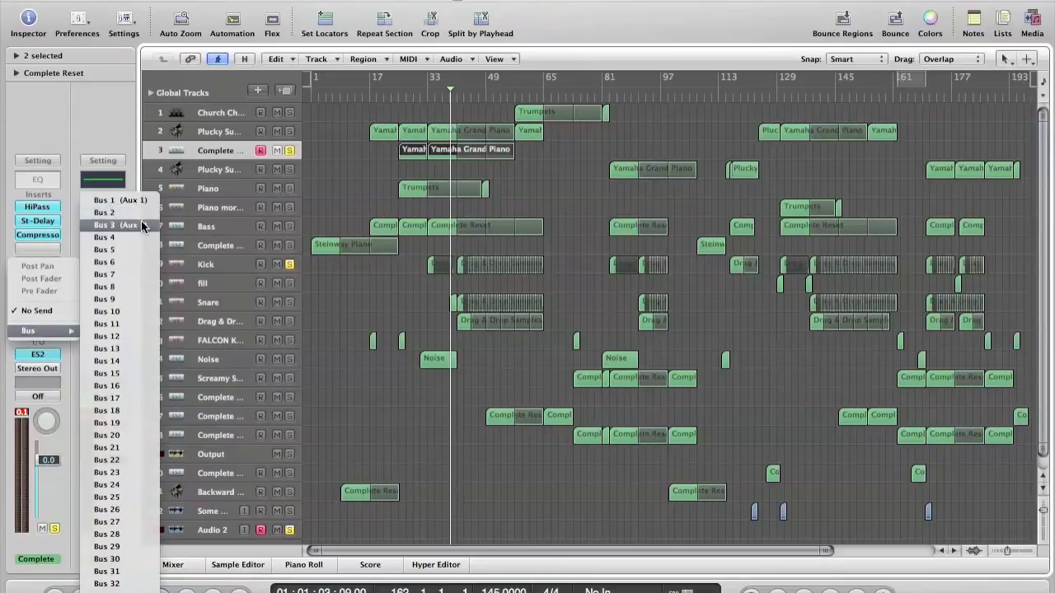
{"action": "left_click", "coordinate": [141, 222]}
{"action": "left_click", "coordinate": [34, 318]}
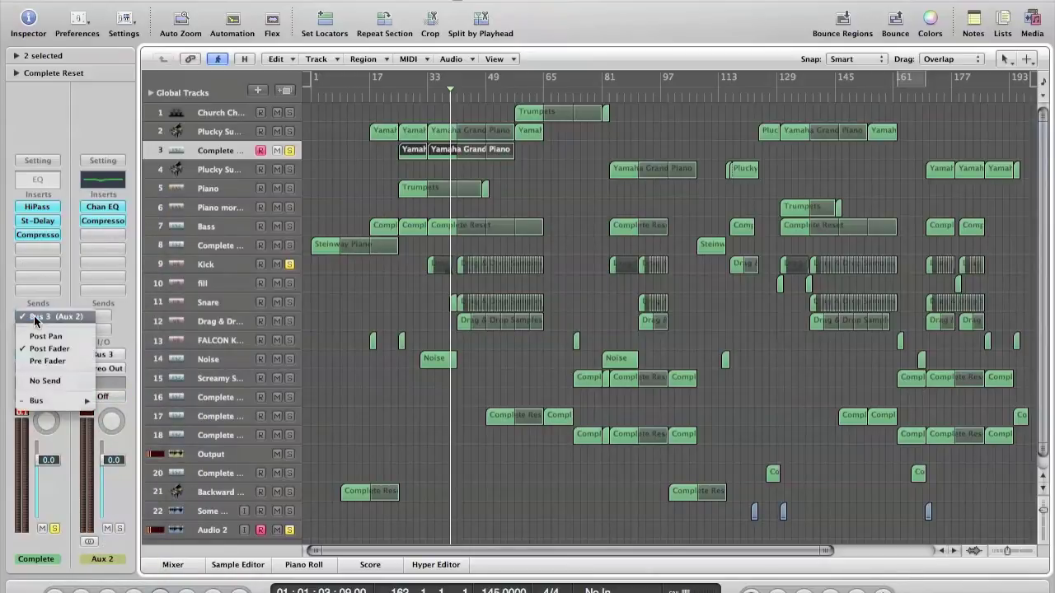
{"action": "mouse_move", "coordinate": [59, 400]}
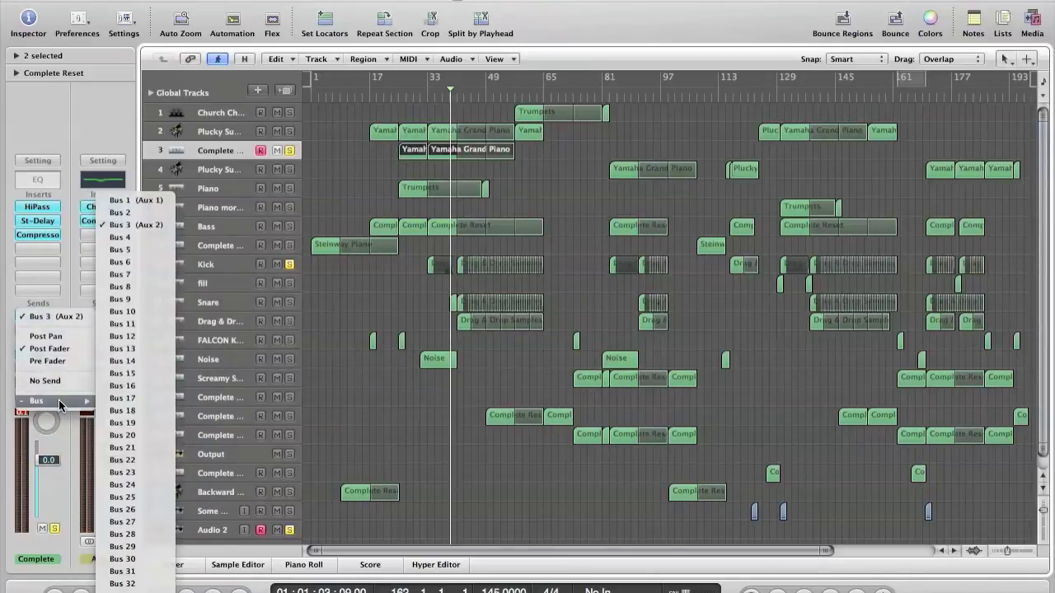
{"action": "left_click", "coordinate": [134, 200]}
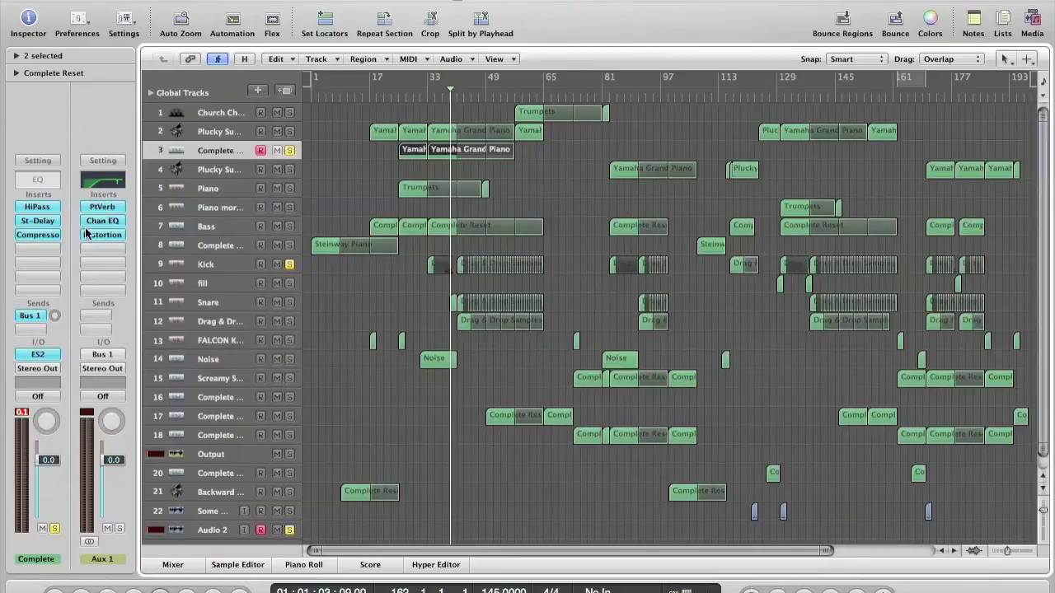
- Add a Channel EQ to the new synth track, set its high shelf to 5200 Hz at +12.5 dB, and close its window
{"action": "left_click", "coordinate": [361, 149]}
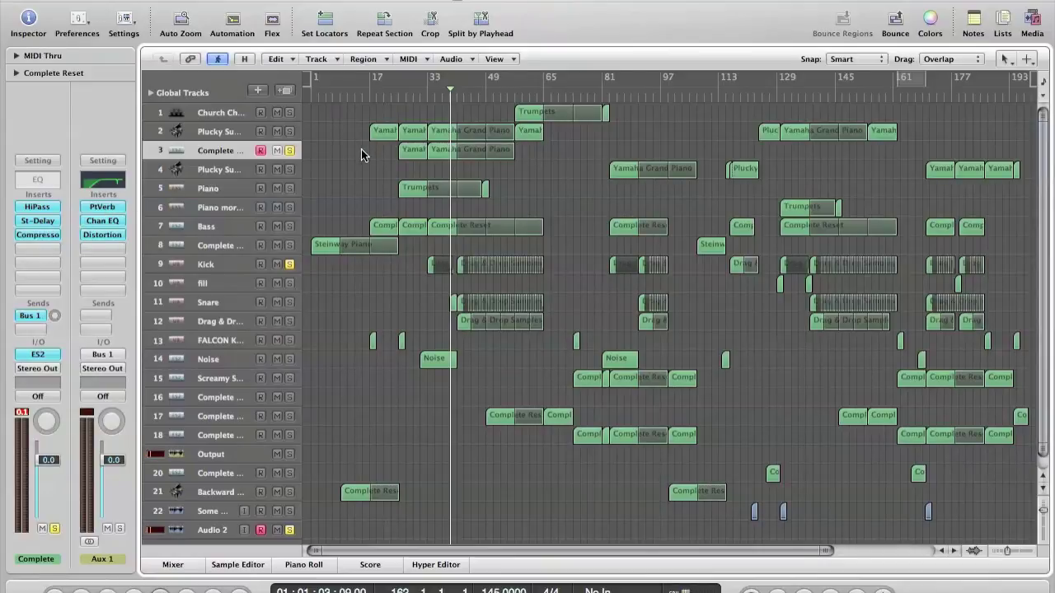
{"action": "double_click", "coordinate": [43, 182]}
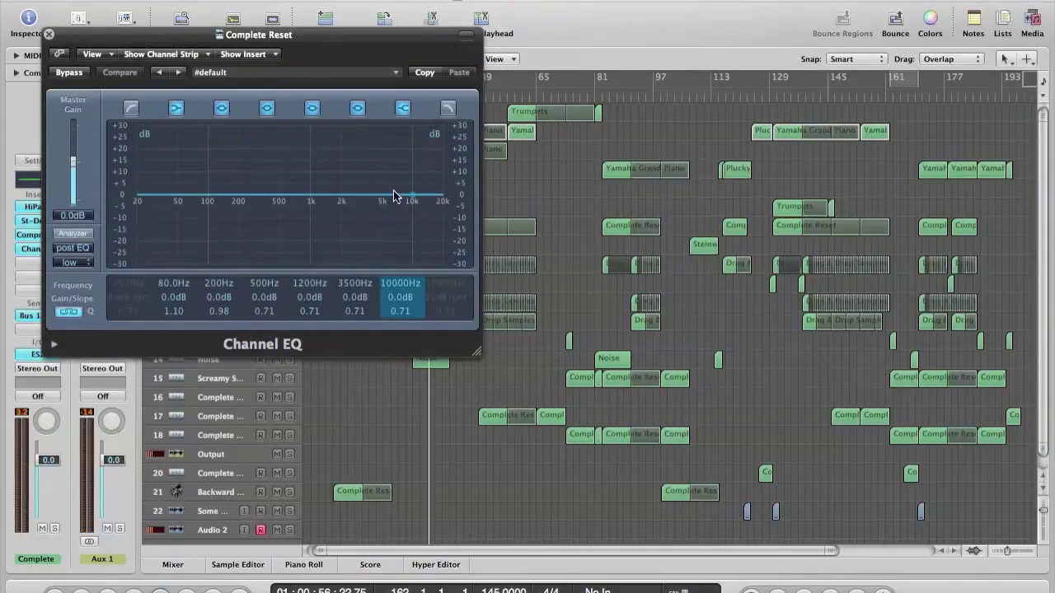
{"action": "left_click_drag", "start_coordinate": [393, 196], "coordinate": [364, 159]}
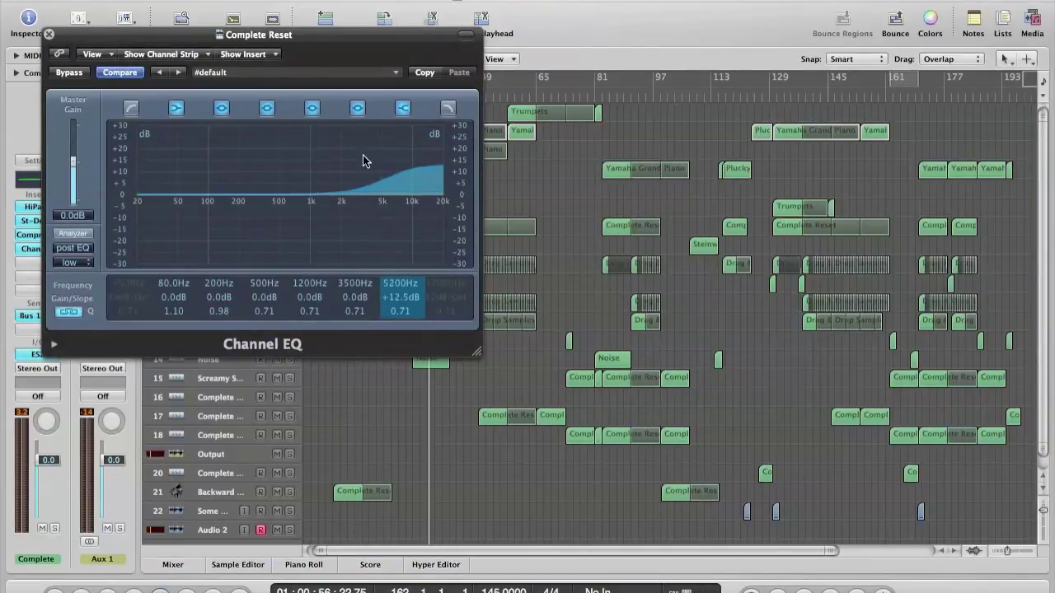
{"action": "left_click", "coordinate": [50, 35]}
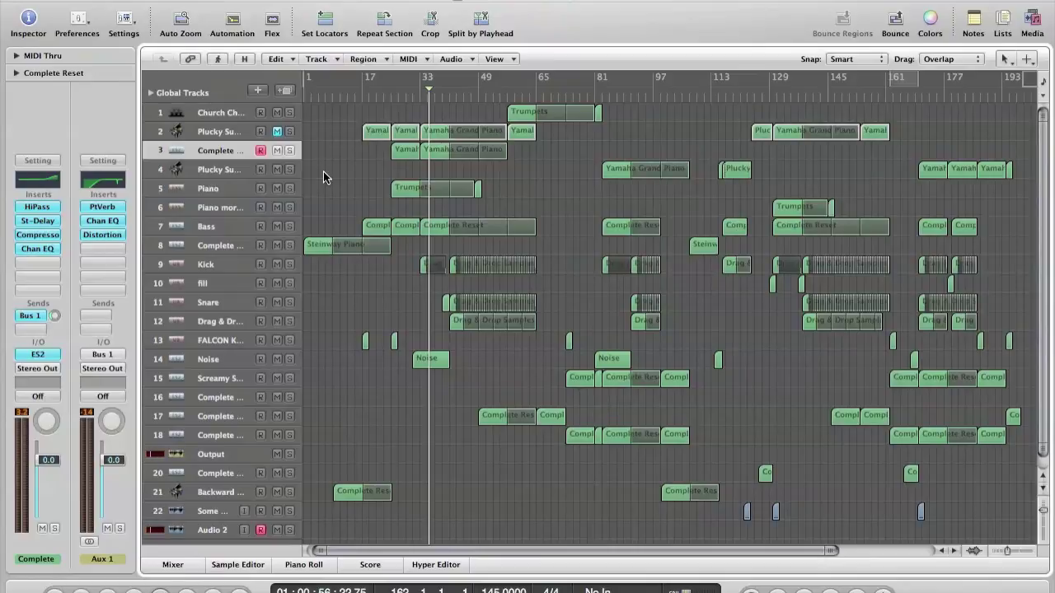
- Move the playhead back to just before bar 33 and play the arrangement from there
{"action": "key", "text": "comma"}
{"action": "key", "text": "comma"}
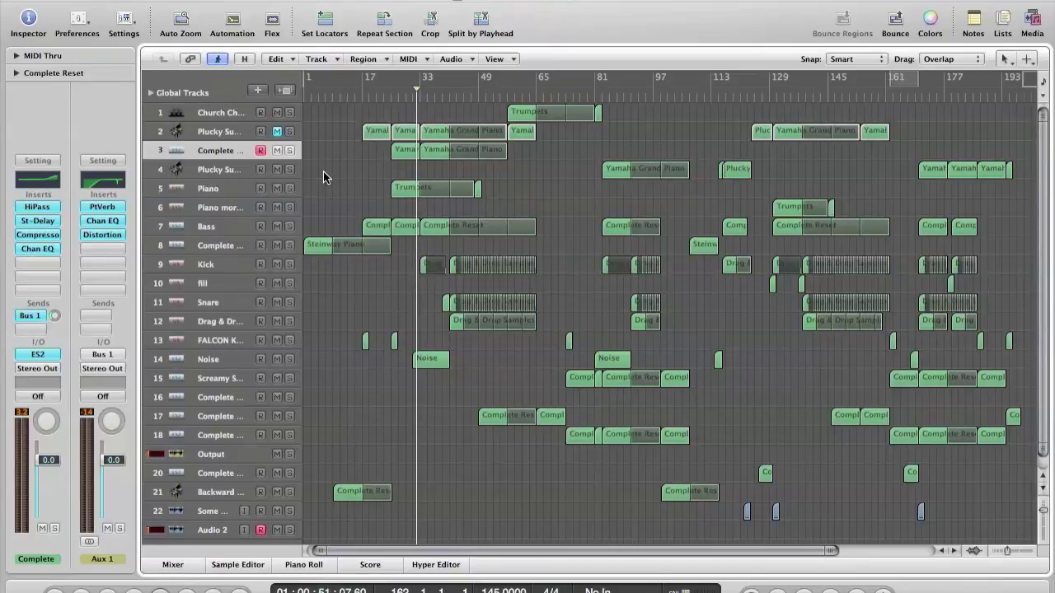
{"action": "key", "text": "space"}
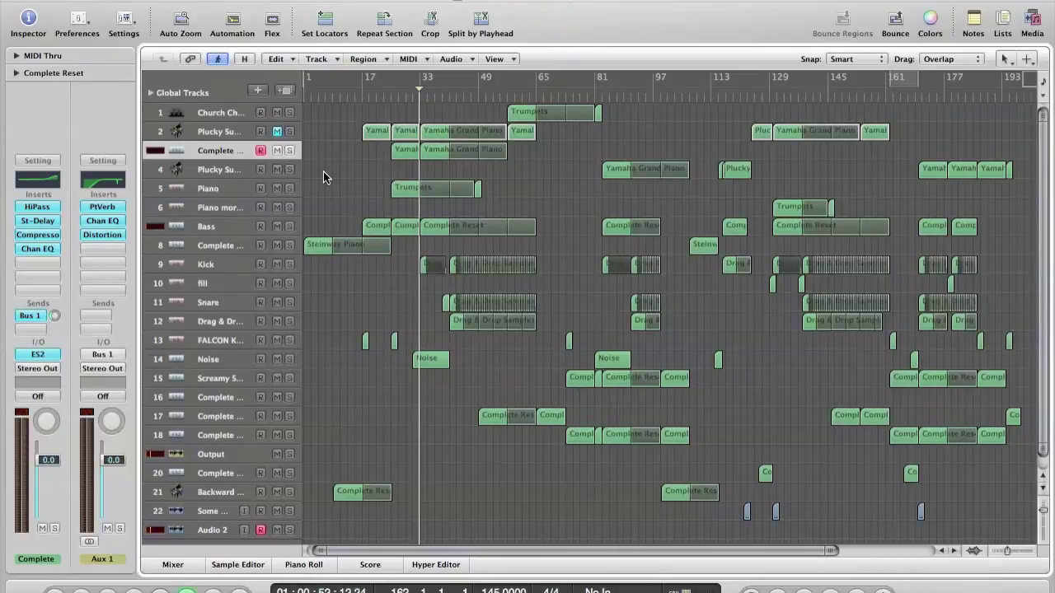